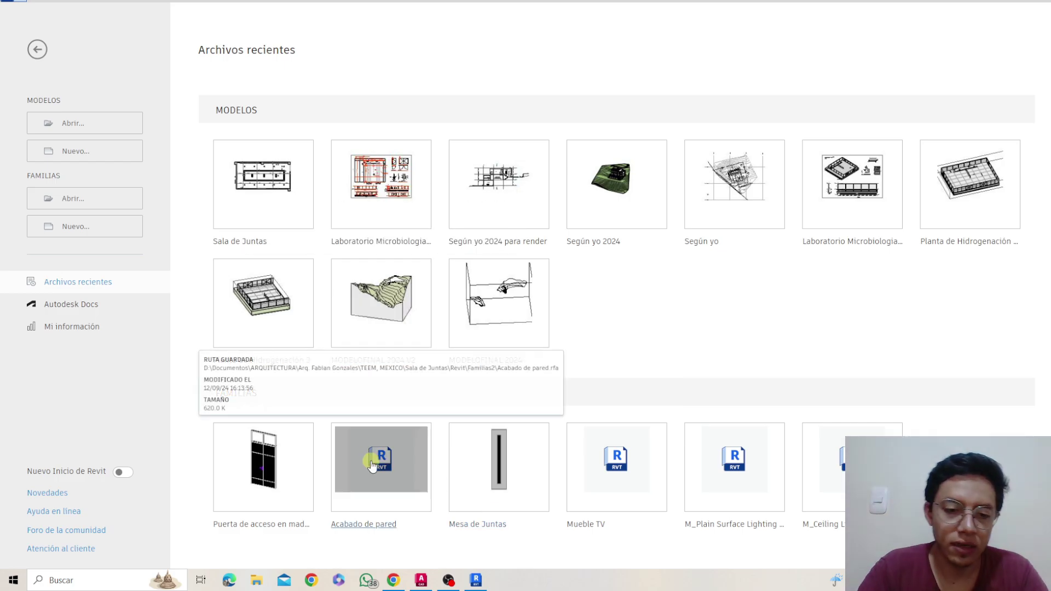
Step: Switch to AutoCAD and examine the floor plan and overall layout of the CASA FARNSWORTH 1 drawing
click(420, 581)
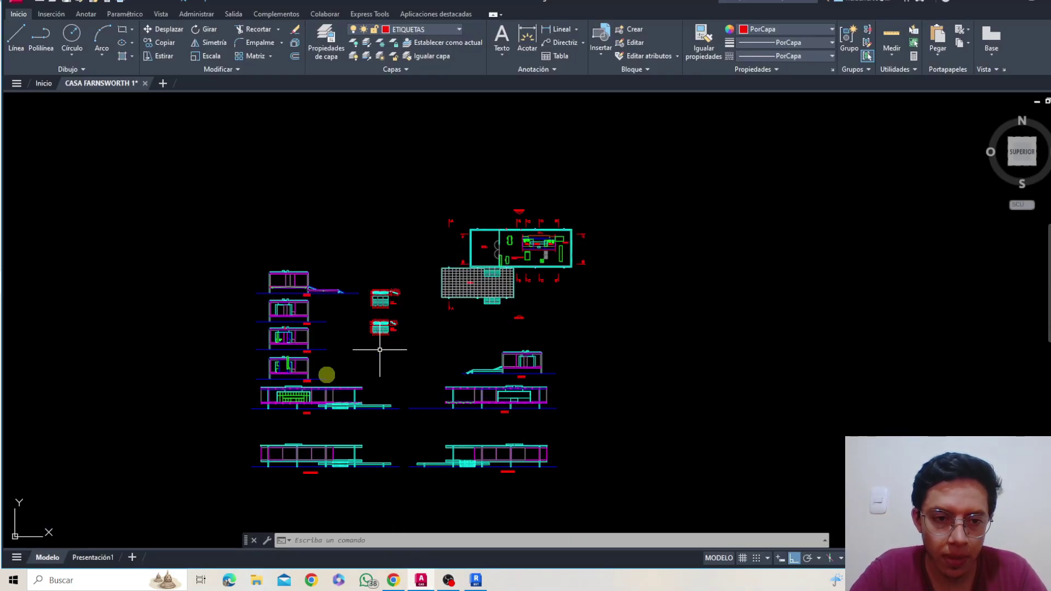
mouse_move(352, 349)
middle_down()
mouse_move(484, 331)
mouse_move(514, 282)
mouse_move(537, 285)
mouse_move(486, 263)
middle_up()
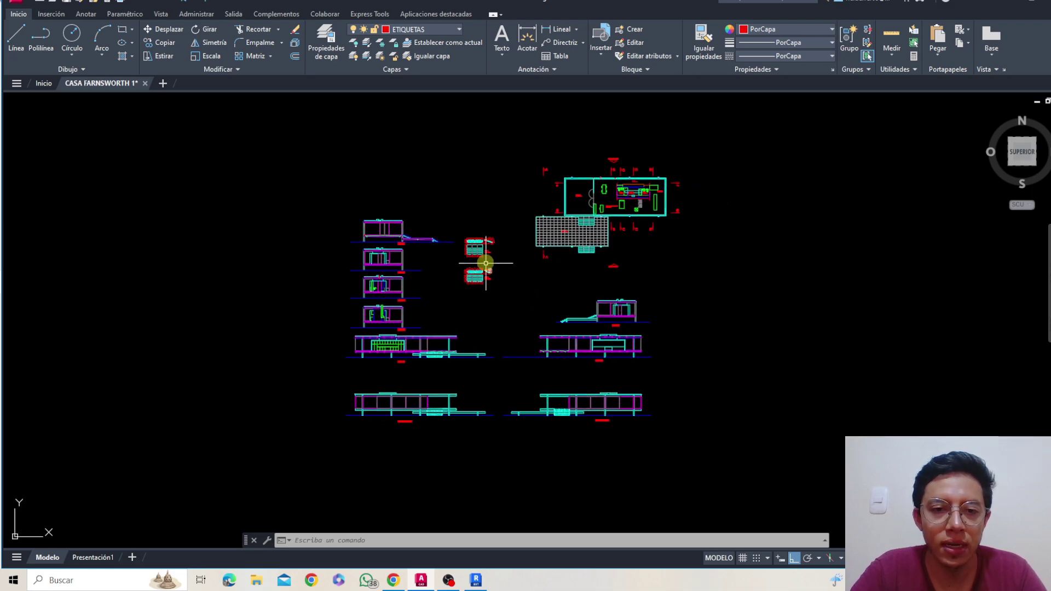
scroll(378, 234, up, 2)
mouse_move(643, 265)
middle_down()
mouse_move(416, 337)
mouse_move(460, 337)
middle_up()
scroll(562, 236, up, 2)
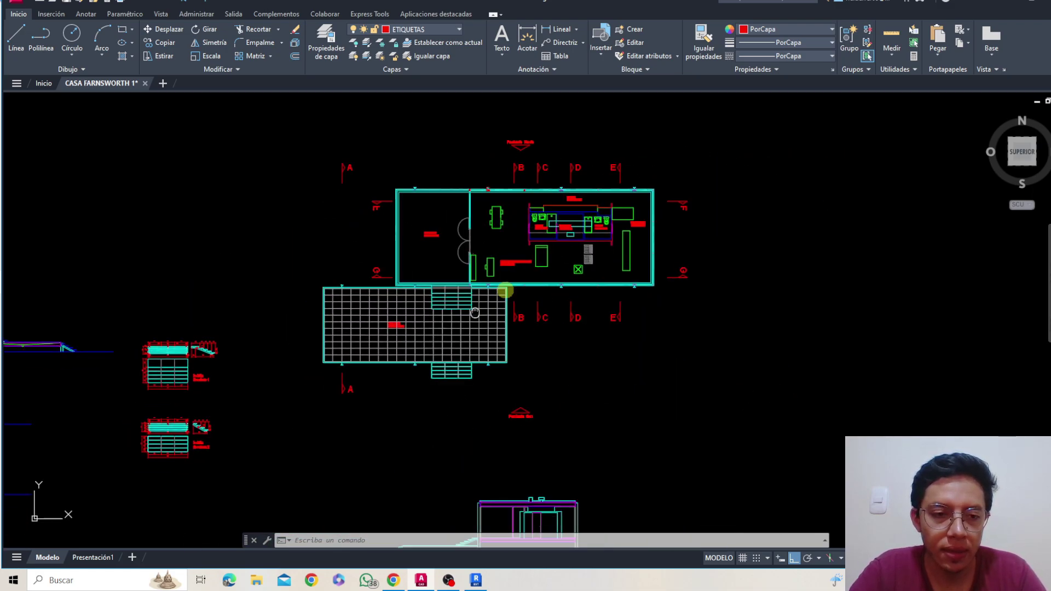
scroll(564, 232, down, 4)
scroll(552, 351, up, 2)
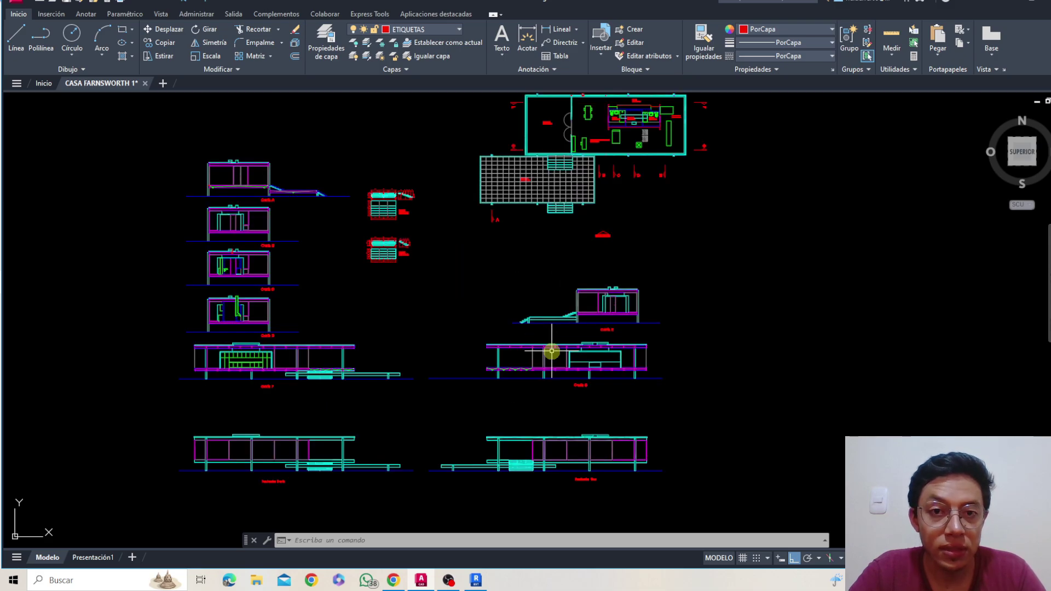
middle_drag(555, 280, 556, 310)
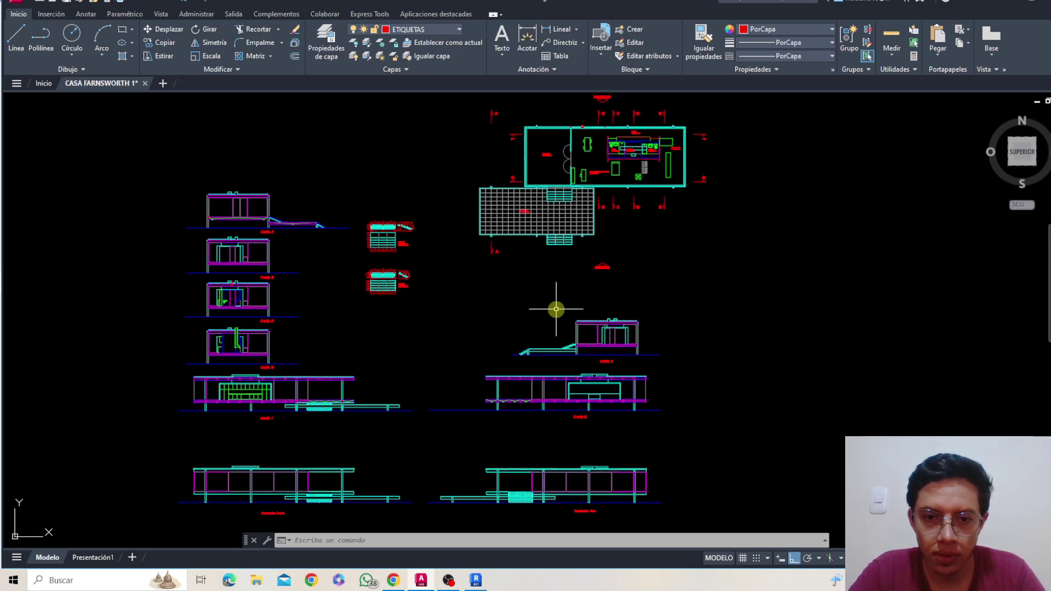
Step: Examine the sections, the north and south facades and the stair details in the CASA FARNSWORTH 1 drawing
scroll(543, 304, down, 2)
scroll(352, 242, up, 2)
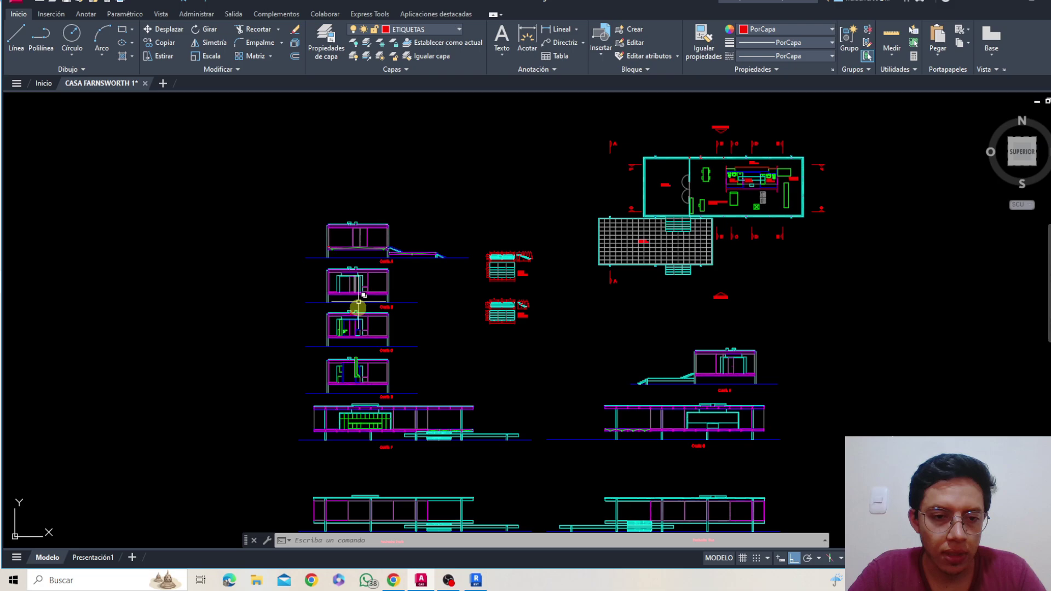
scroll(396, 403, up, 2)
middle_drag(746, 446, 638, 207)
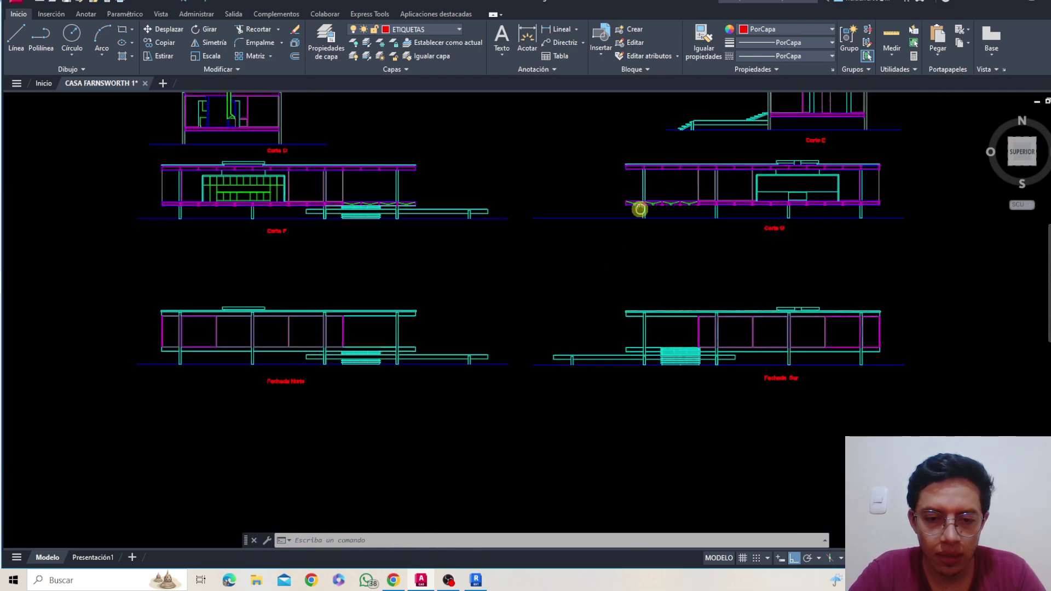
middle_drag(569, 302, 566, 436)
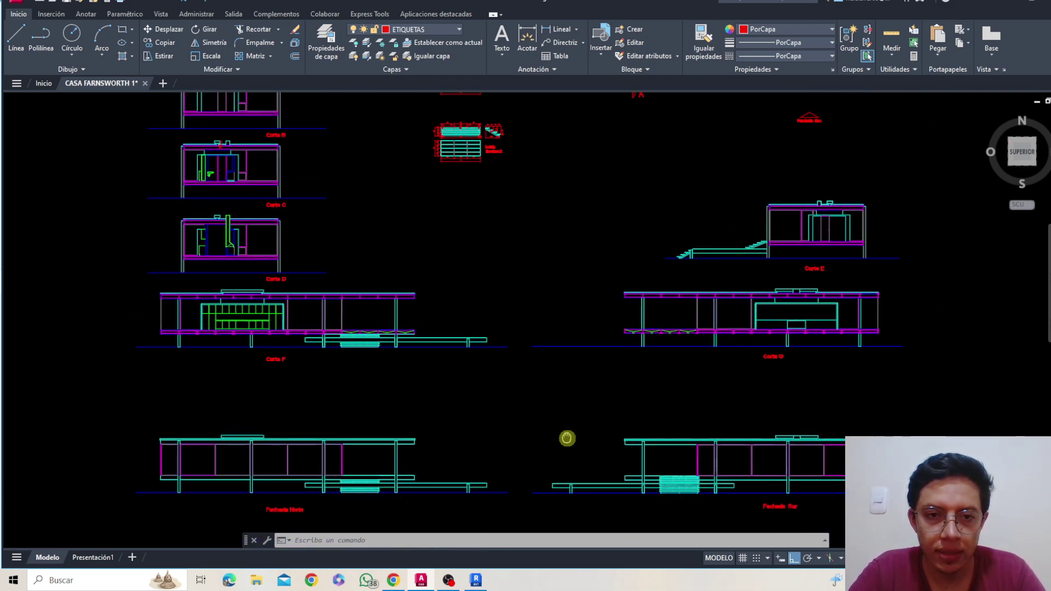
scroll(460, 174, up, 2)
mouse_move(477, 195)
middle_down()
mouse_move(461, 174)
mouse_move(462, 227)
middle_up()
scroll(461, 174, down, 3)
scroll(462, 227, up, 1)
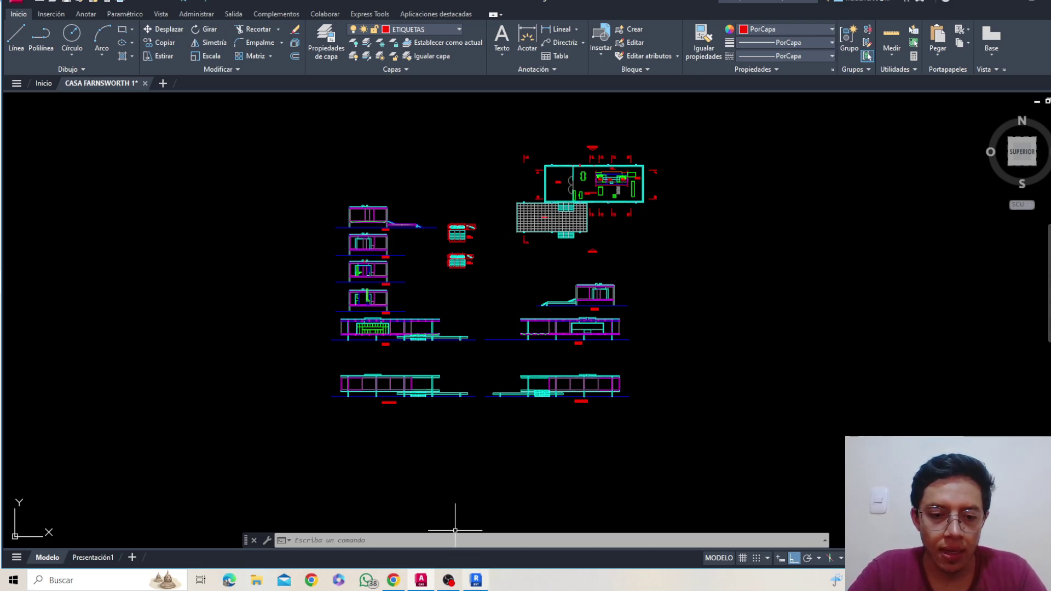
Step: Switch to Revit and create a new project from the architectural template (Plantilla arquitectónica)
click(477, 583)
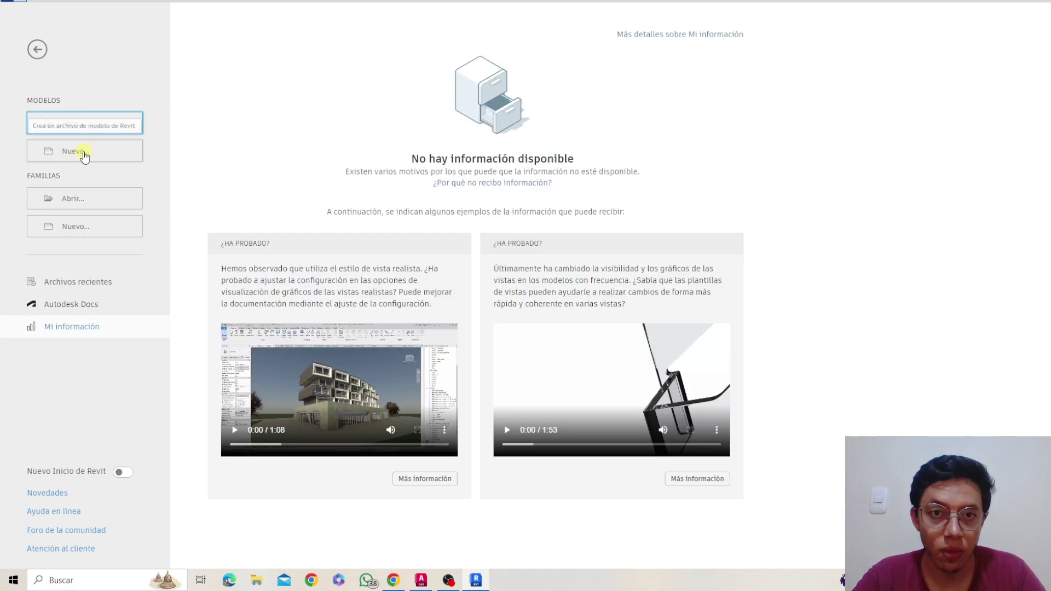
click(85, 156)
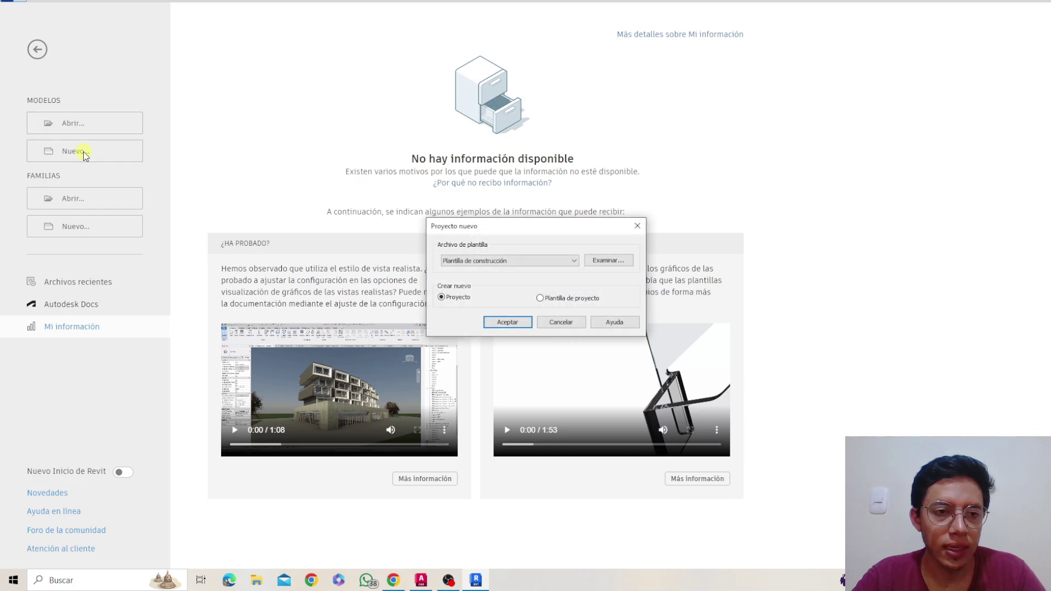
click(529, 260)
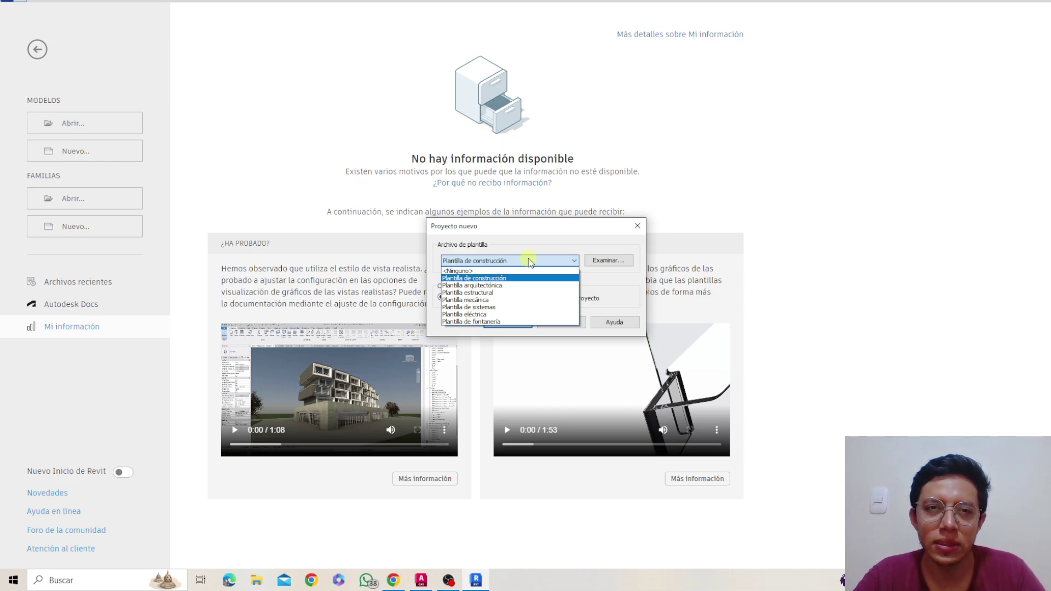
click(485, 285)
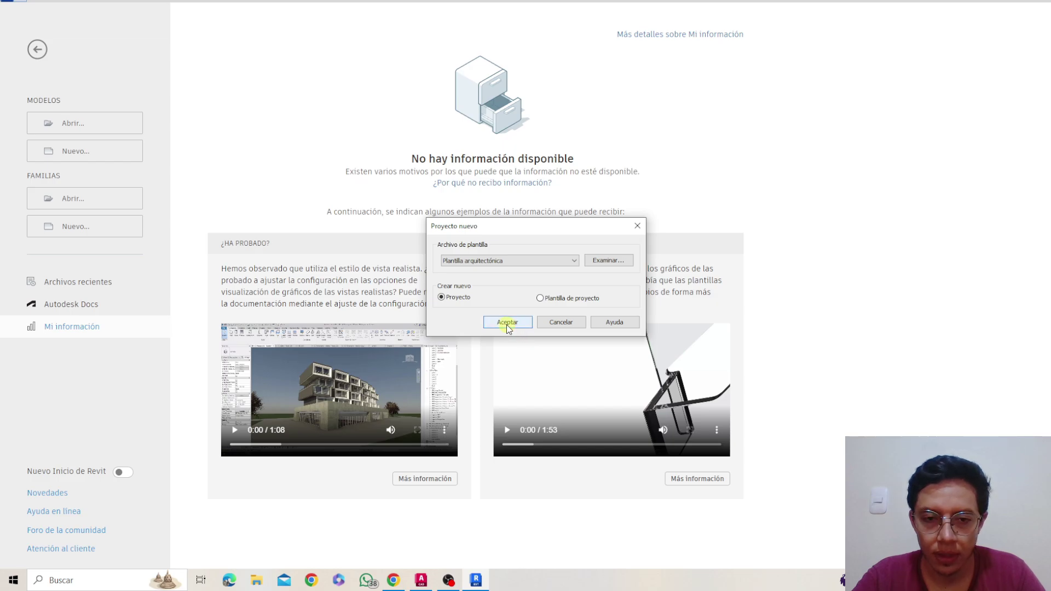
click(507, 262)
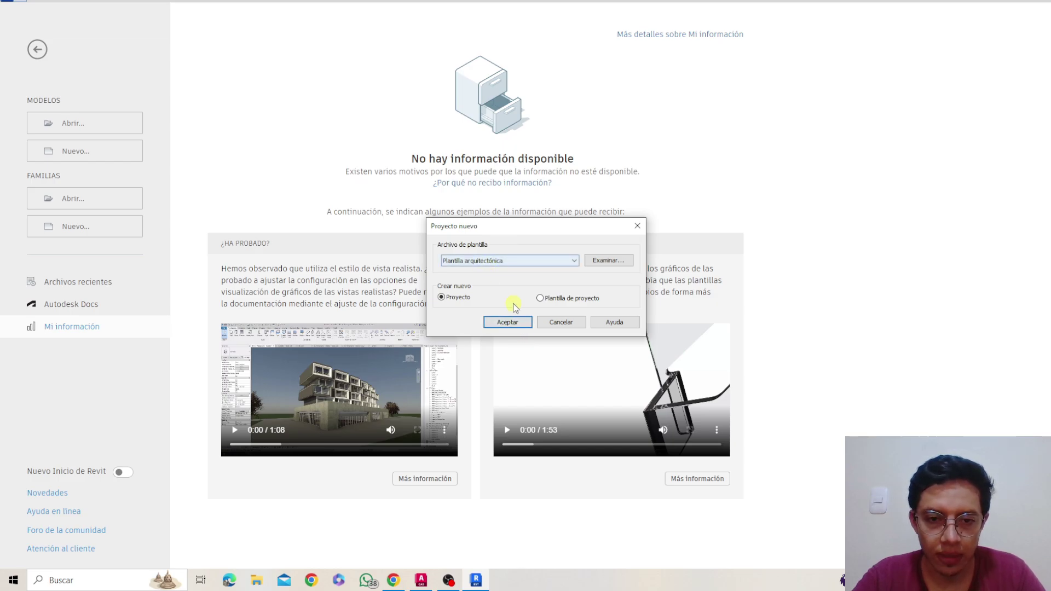
click(498, 325)
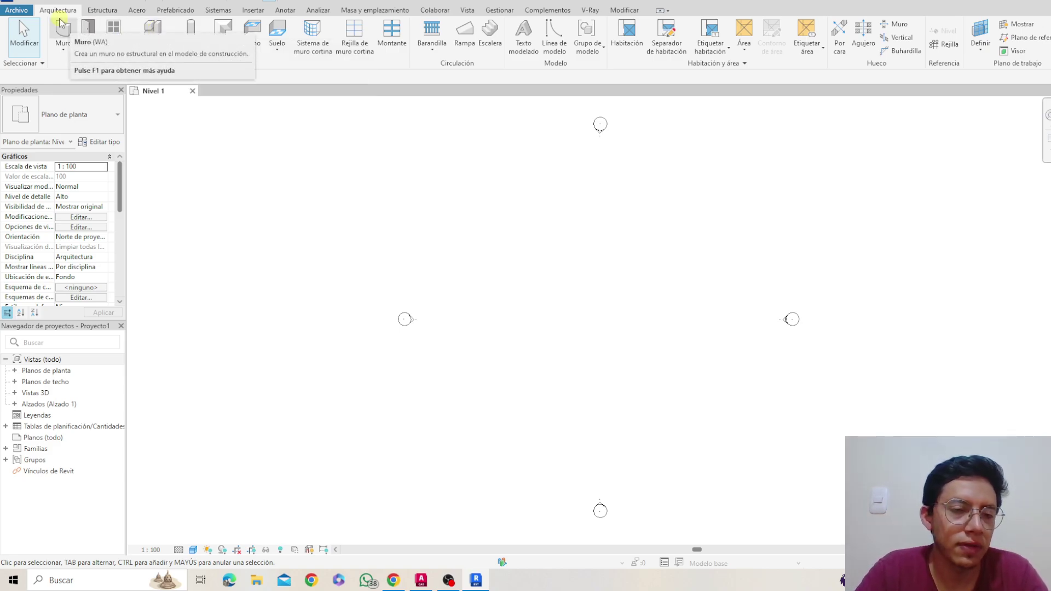
scroll(419, 186, down, 3)
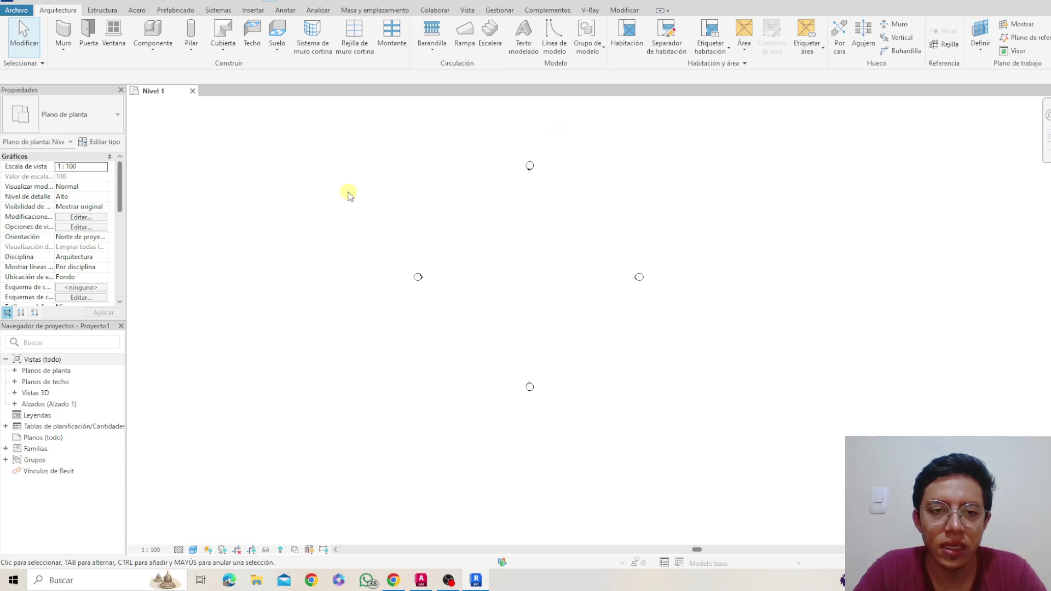
middle_drag(459, 259, 502, 292)
scroll(502, 287, down, 1)
scroll(567, 292, up, 2)
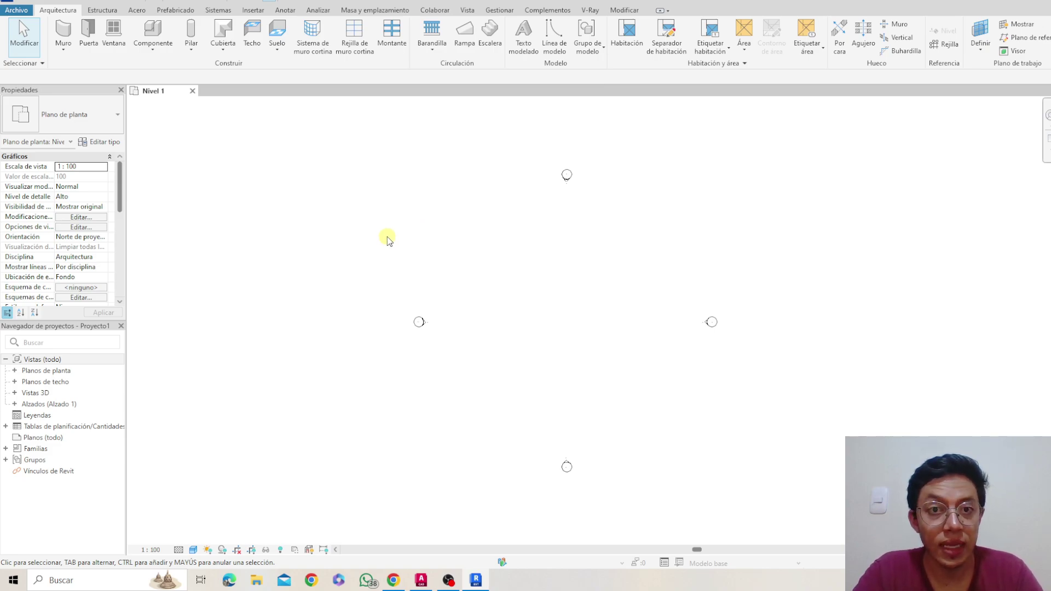
scroll(493, 249, down, 1)
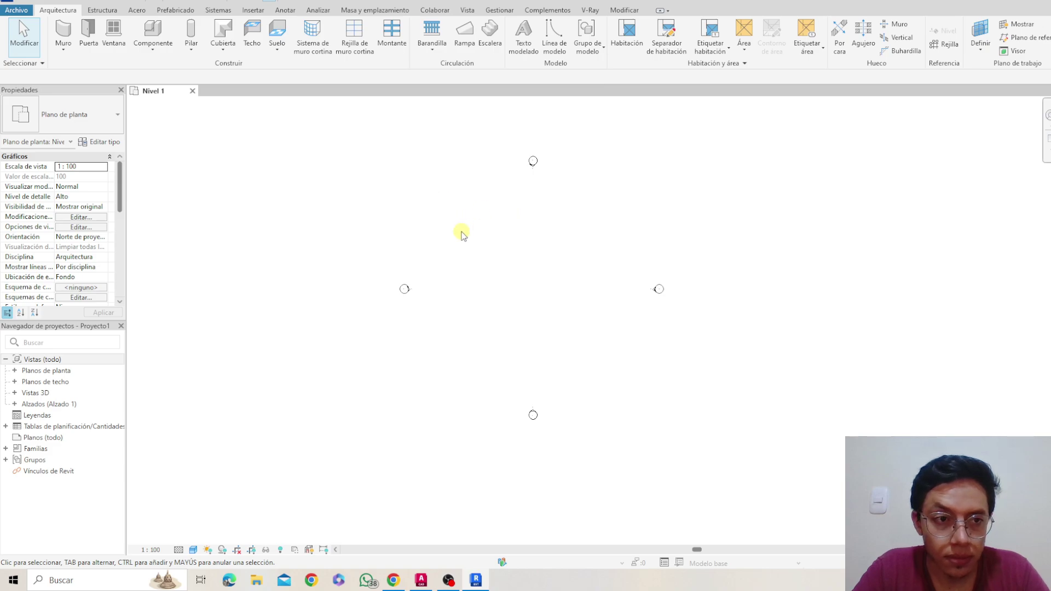
scroll(529, 232, up, 1)
middle_drag(530, 233, 530, 248)
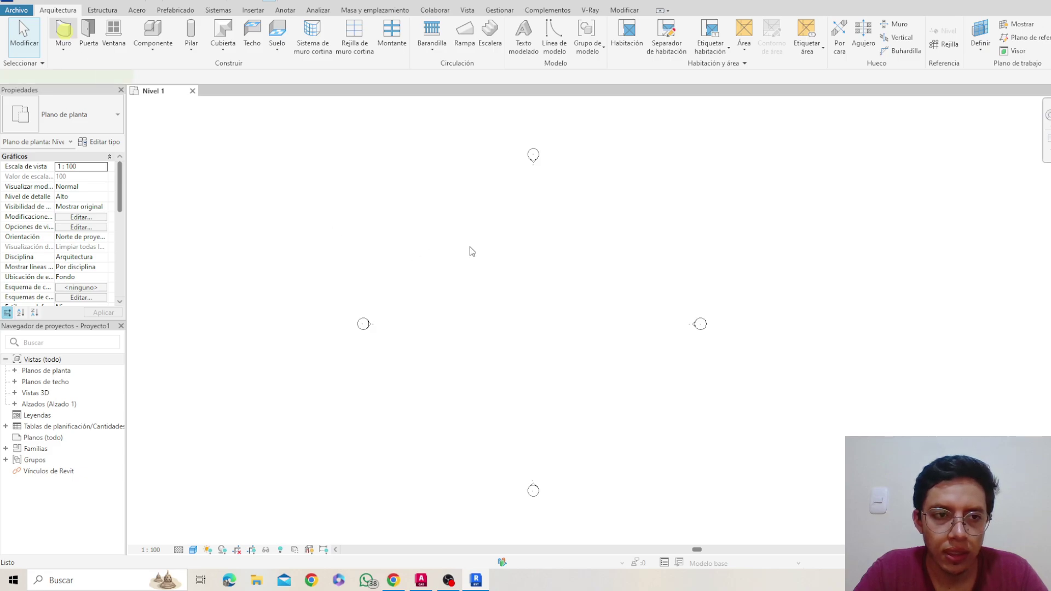
Step: Draw a horizontal wall about 8 m long of type Partición con capa de yeso on Nivel 1, between the elevation markers
click(452, 229)
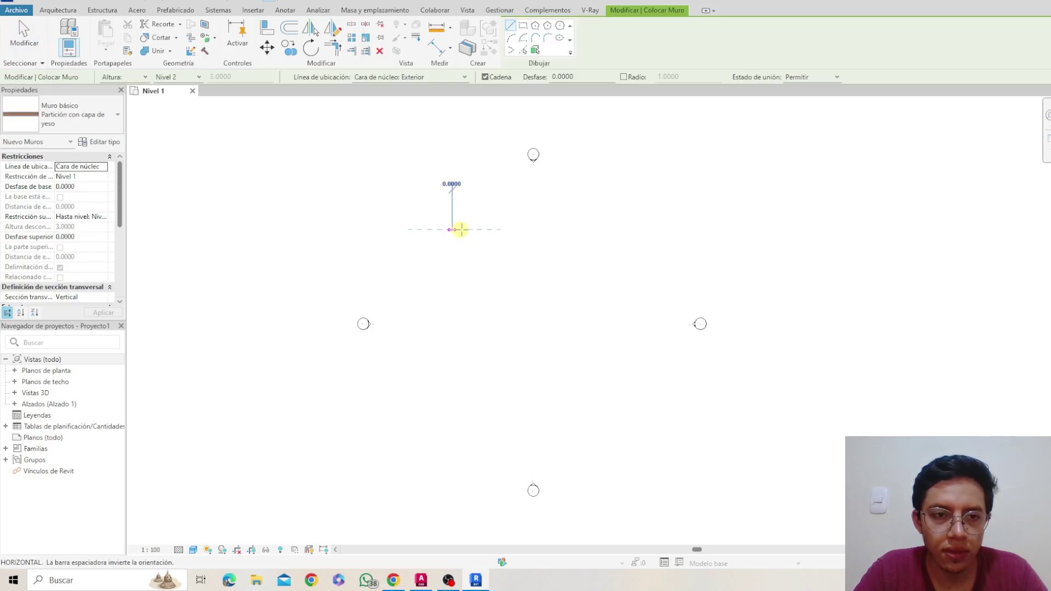
click(527, 229)
scroll(497, 235, up, 6)
key(Escape)
key(Escape)
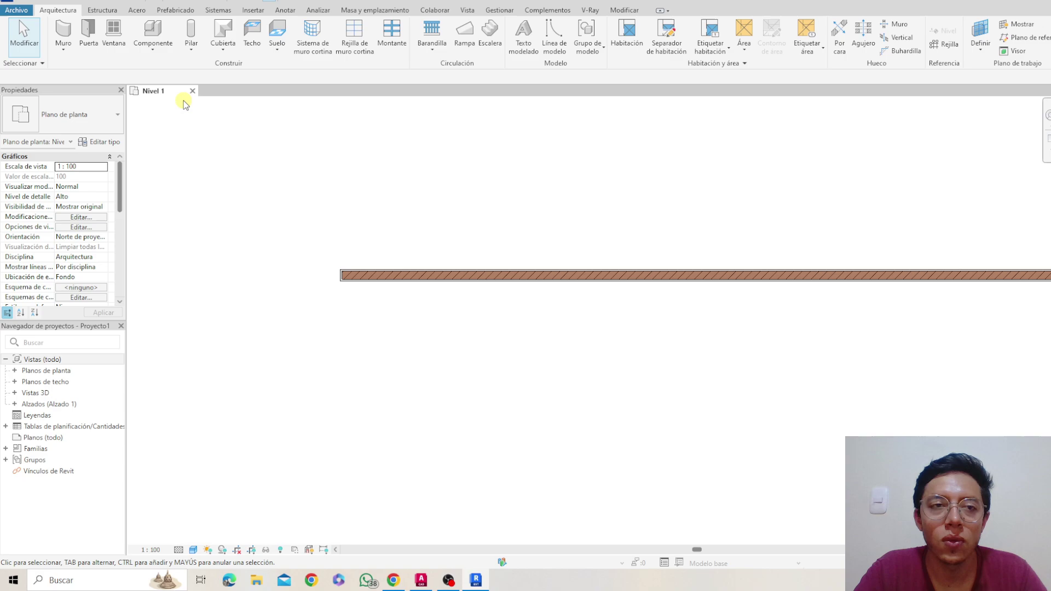
Step: Inspect the new wall from both sides in the 3D view and return to the Nivel 1 floor plan
click(237, 1)
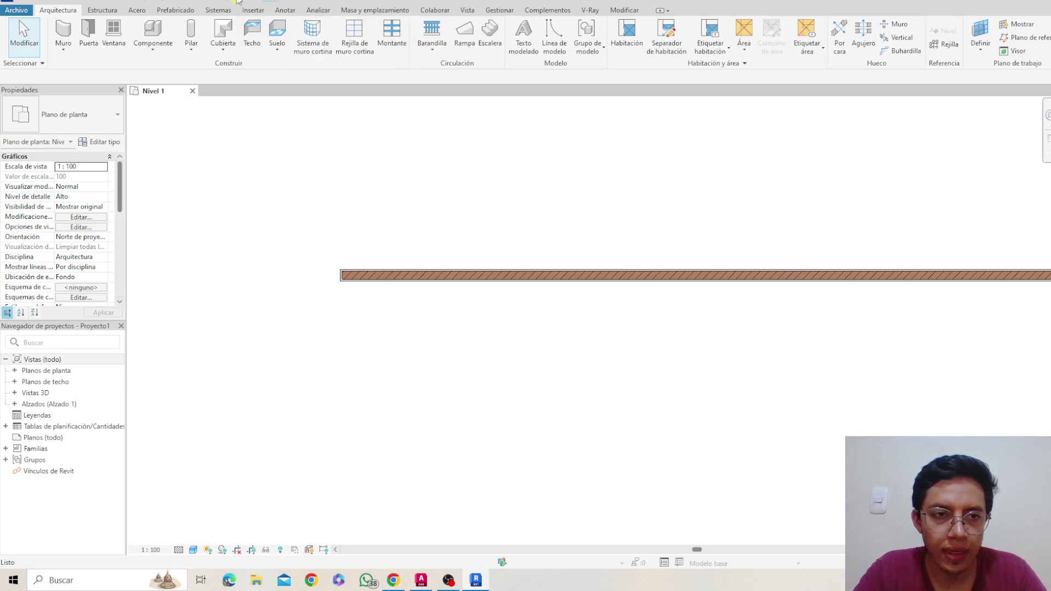
scroll(602, 280, up, 6)
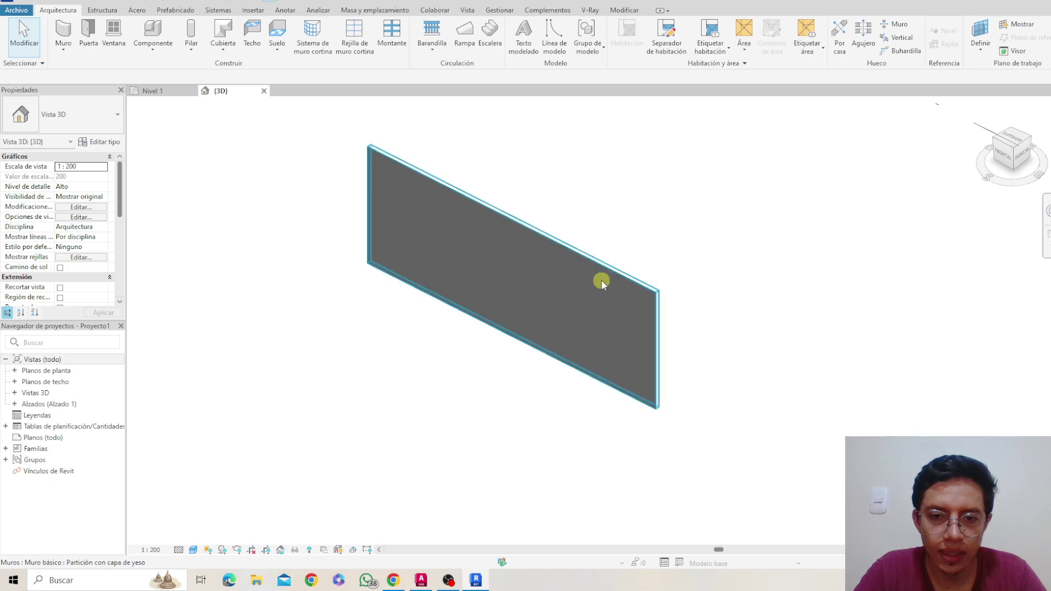
click(602, 280)
shift+middle_drag(699, 310, 453, 300)
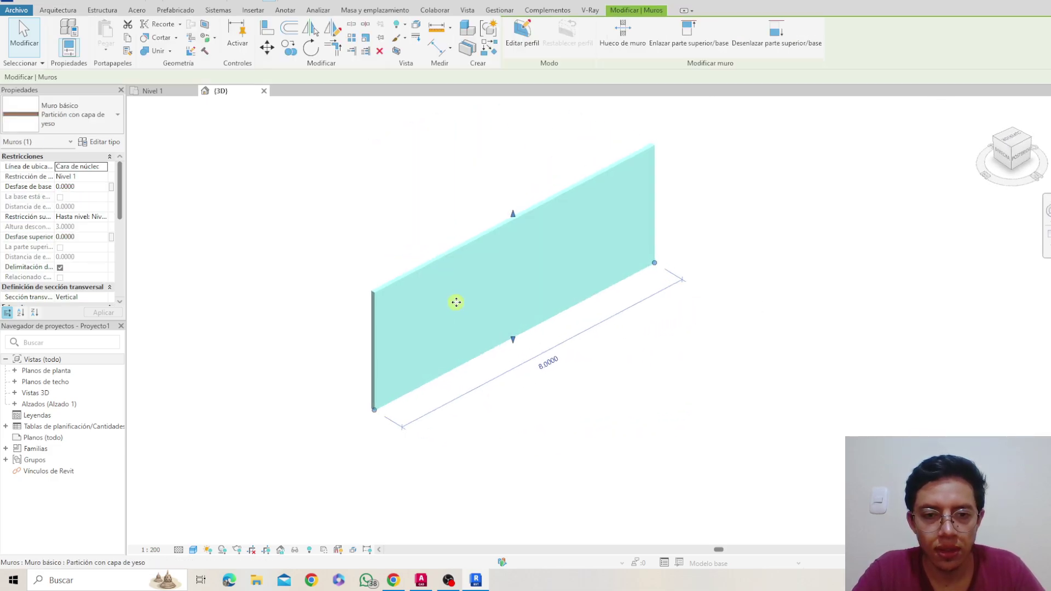
click(742, 412)
click(149, 90)
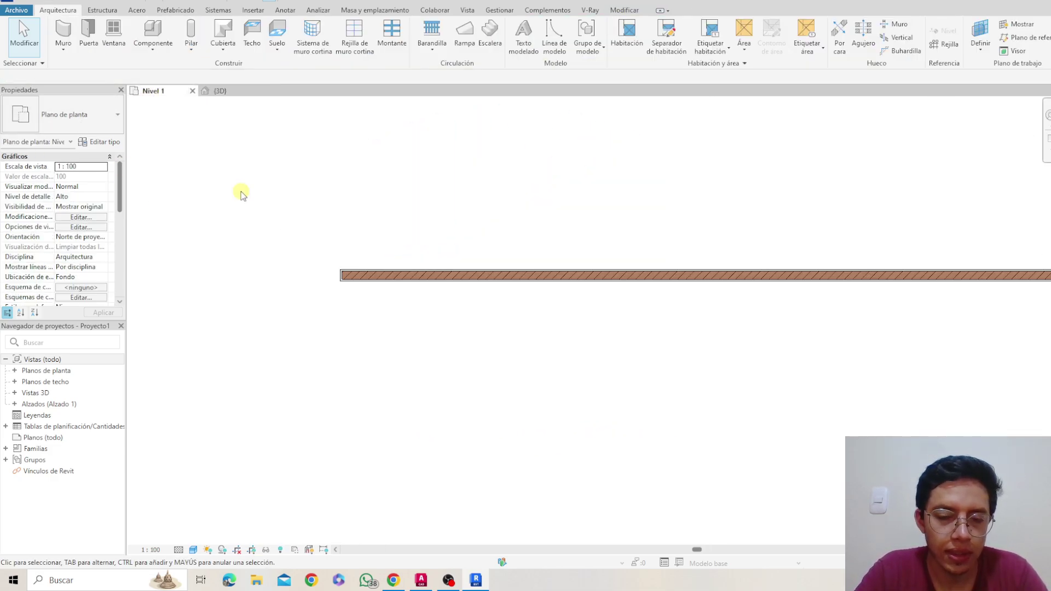
Step: Examine the four elevation markers surrounding the wall in the Nivel 1 floor plan
scroll(381, 231, down, 4)
scroll(514, 298, down, 5)
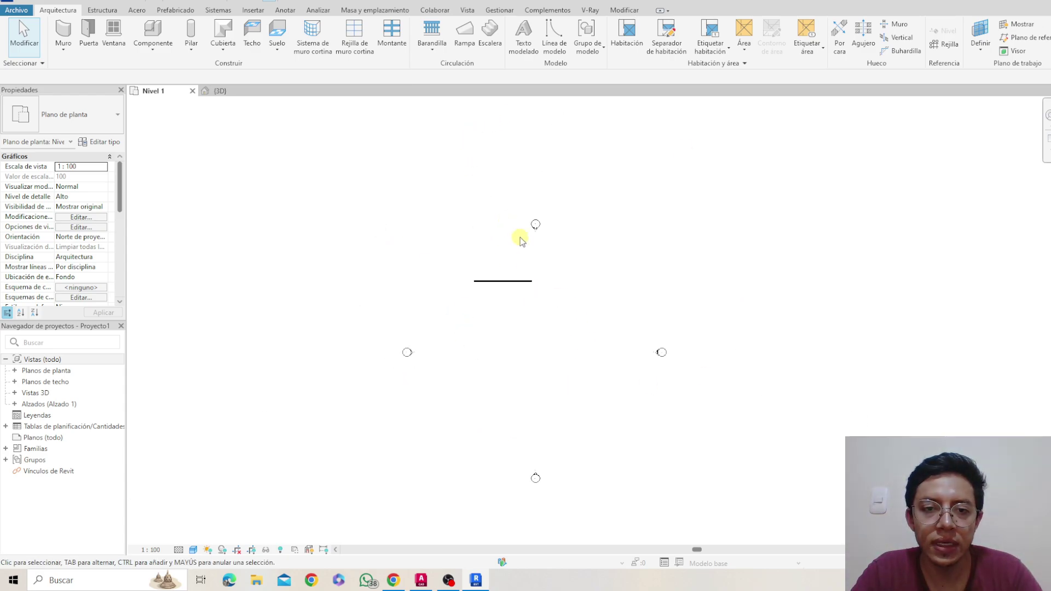
scroll(520, 237, up, 3)
middle_drag(553, 476, 535, 413)
middle_drag(529, 502, 514, 430)
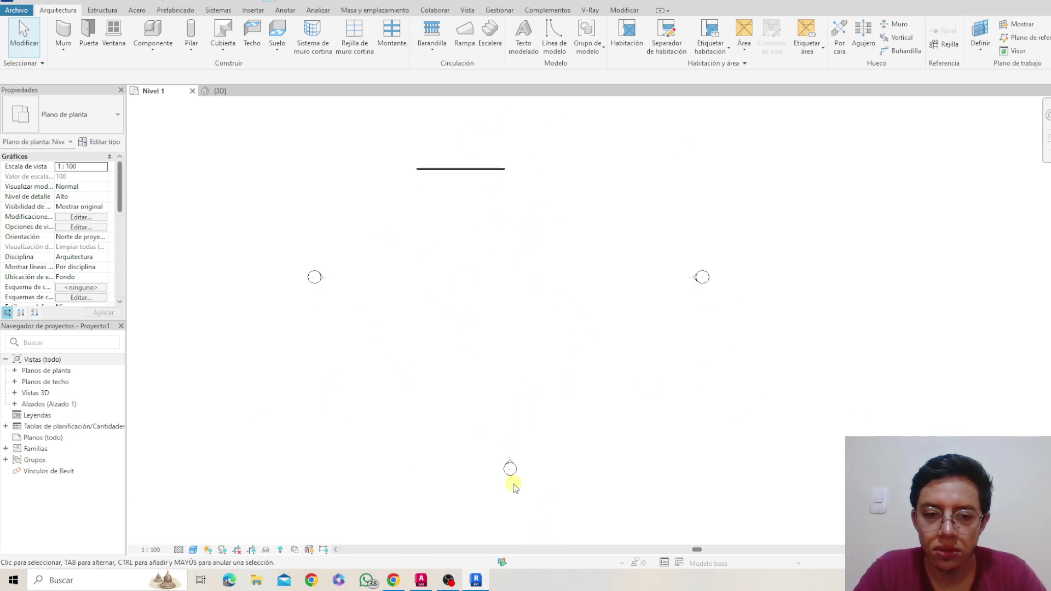
click(695, 284)
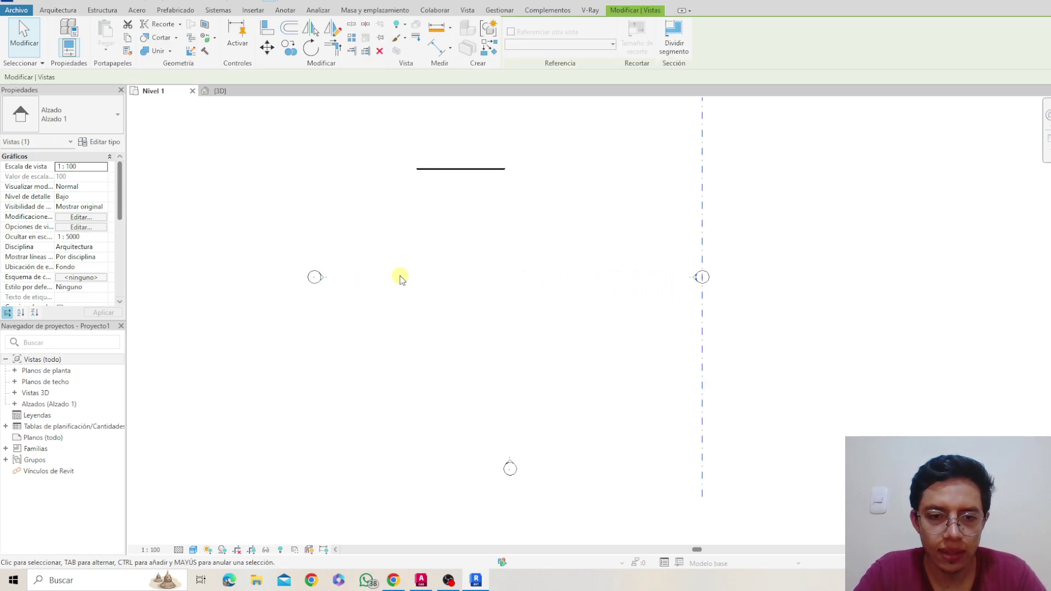
click(512, 279)
middle_drag(447, 174, 428, 293)
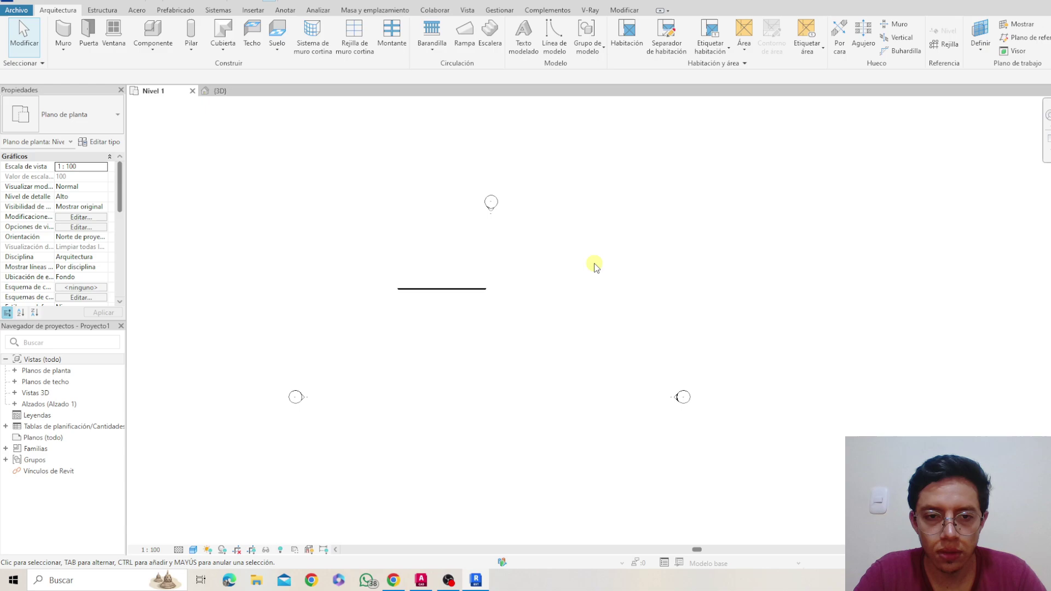
middle_drag(485, 432, 481, 310)
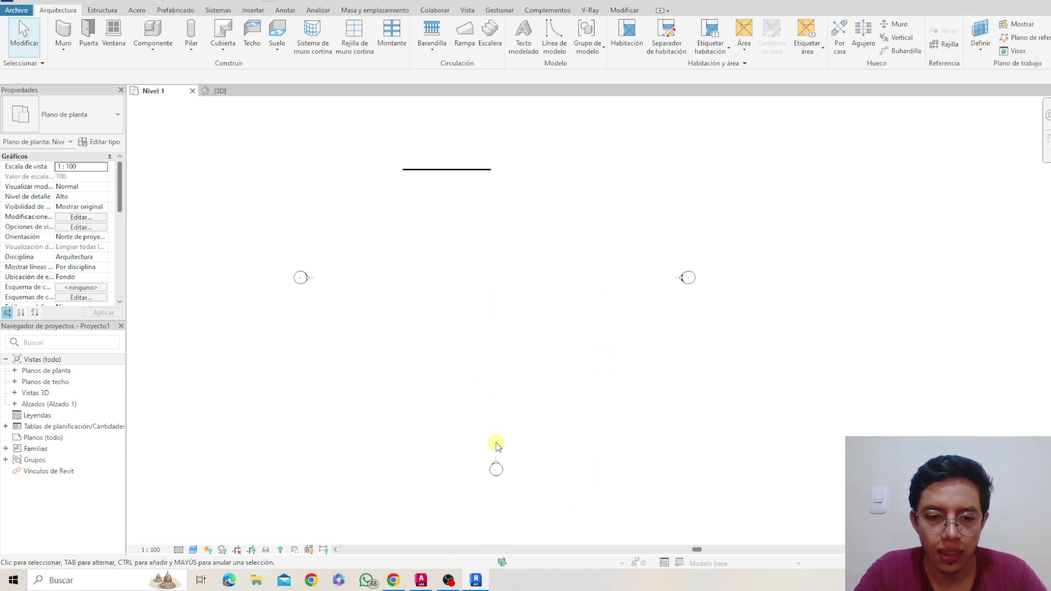
click(497, 469)
key(Escape)
Step: Measure the distances between the south and north elevation markers and between the east and west ones
click(171, 1)
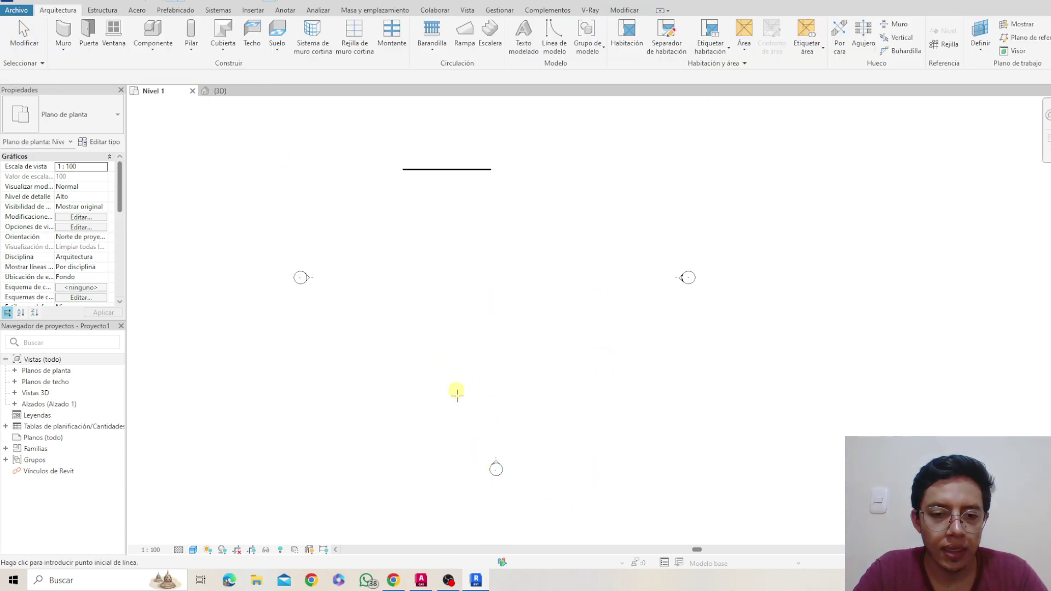
click(495, 460)
middle_drag(499, 282, 495, 434)
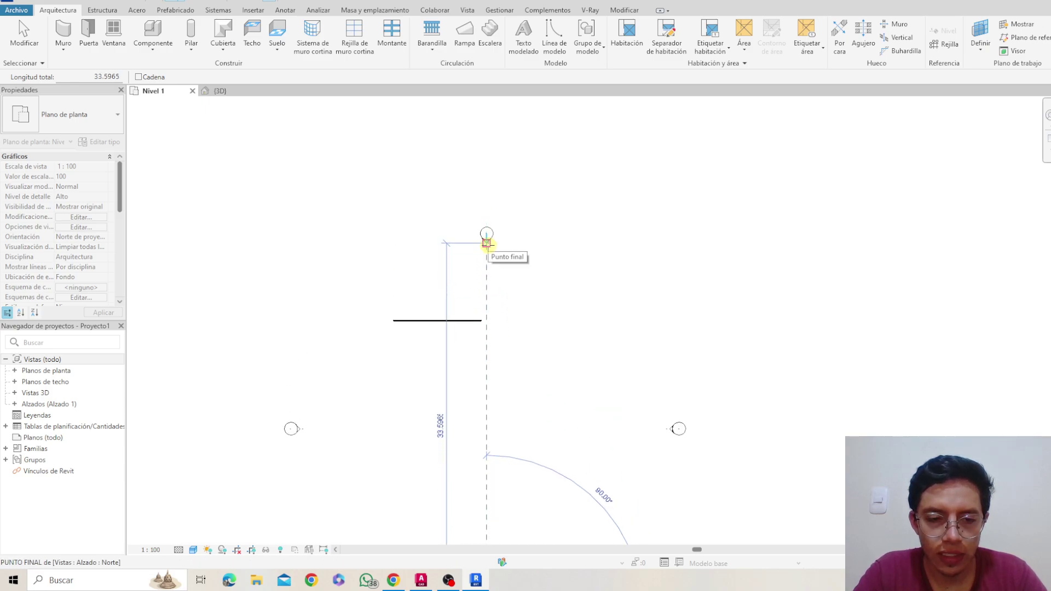
click(486, 243)
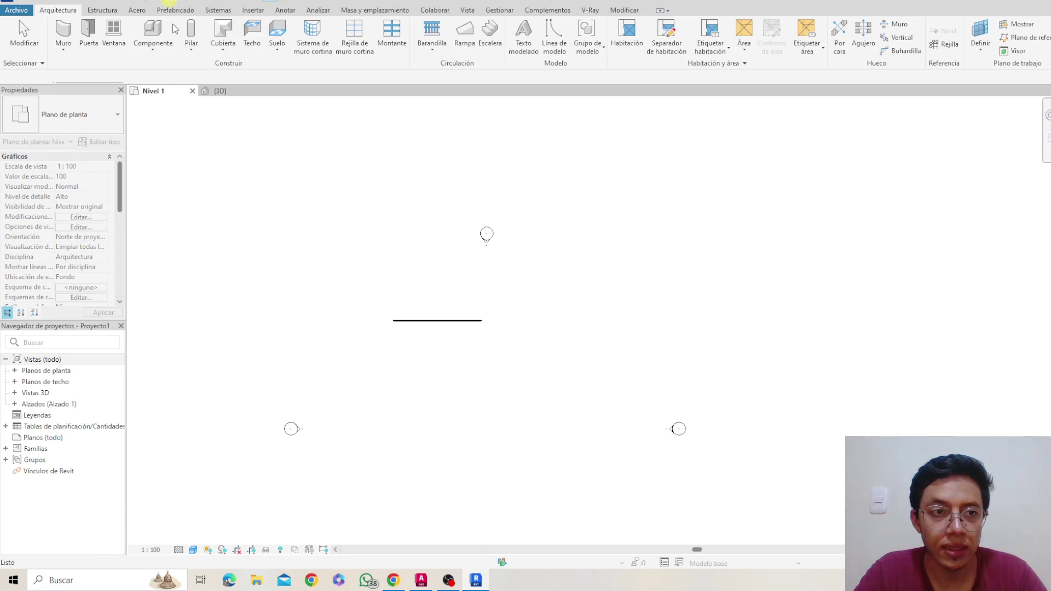
click(670, 429)
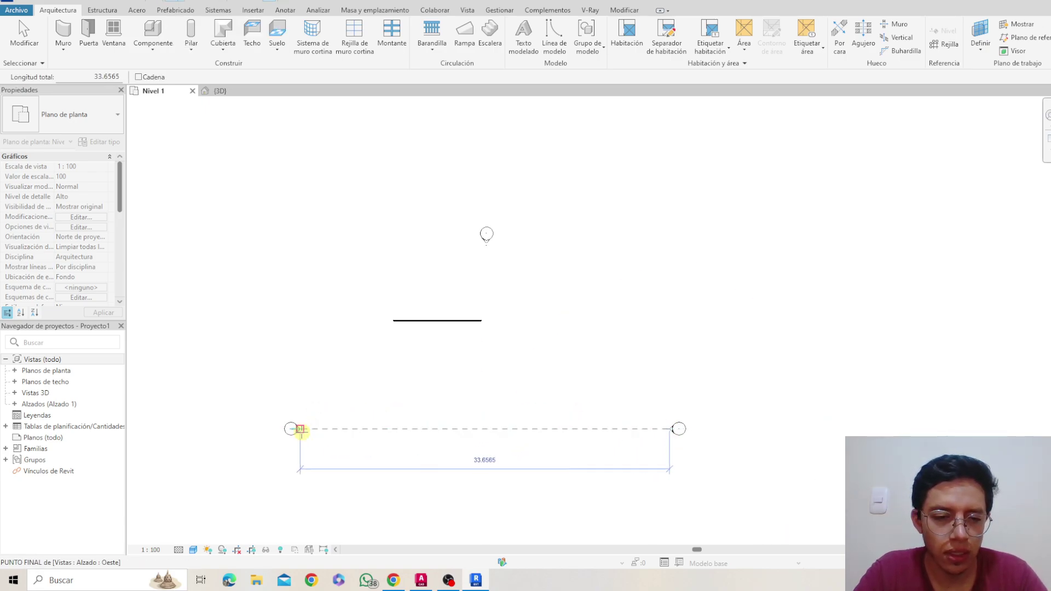
key(Escape)
key(Escape)
scroll(527, 169, down, 3)
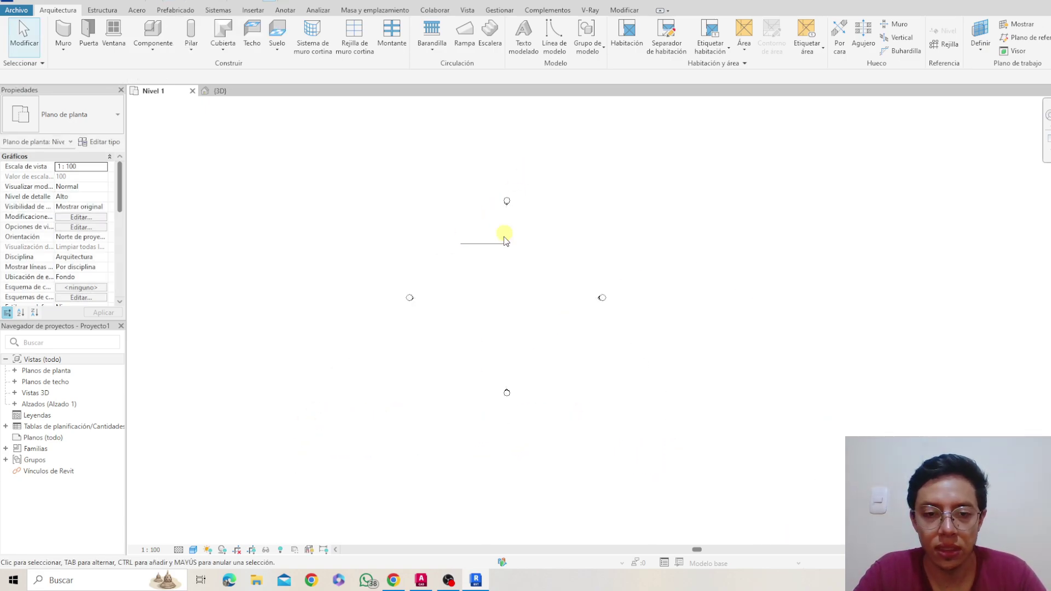
Step: Reveal the hidden elements in the Nivel 1 floor plan, inspect the project base point's coordinates, and return to the normal display
click(280, 549)
scroll(507, 298, up, 3)
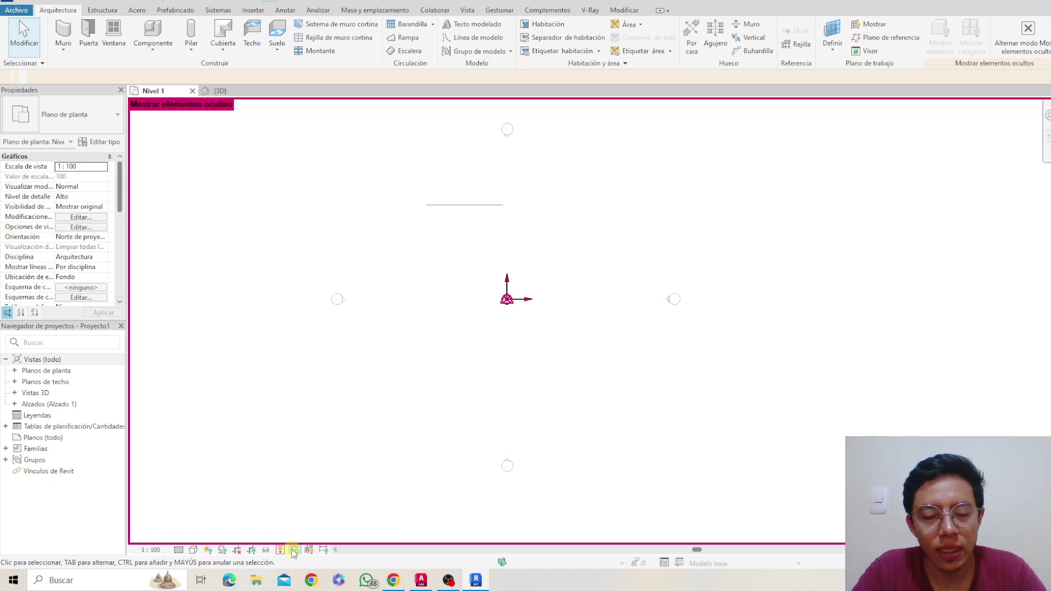
click(505, 307)
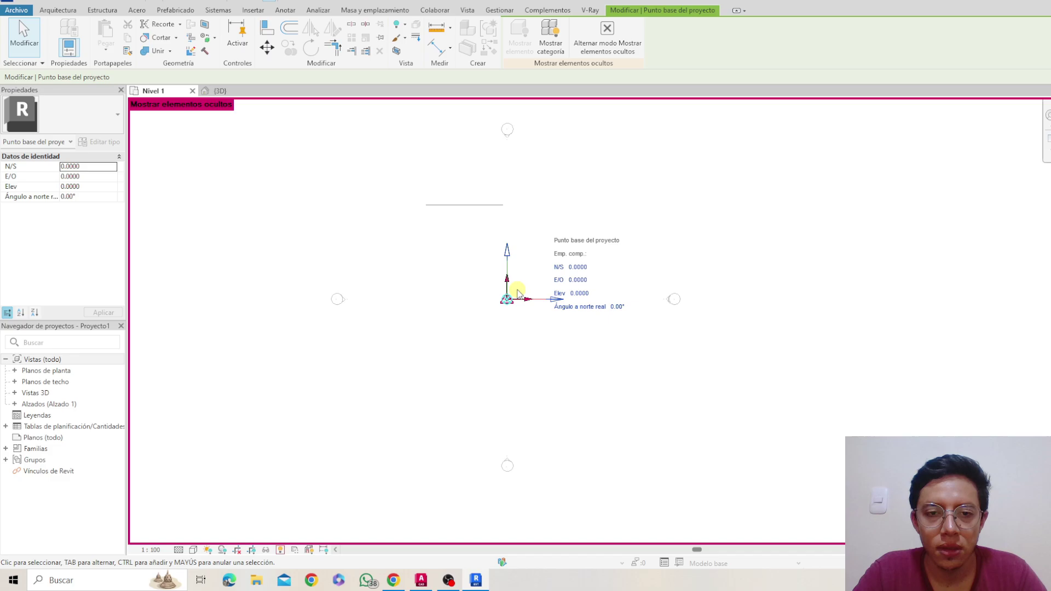
click(542, 277)
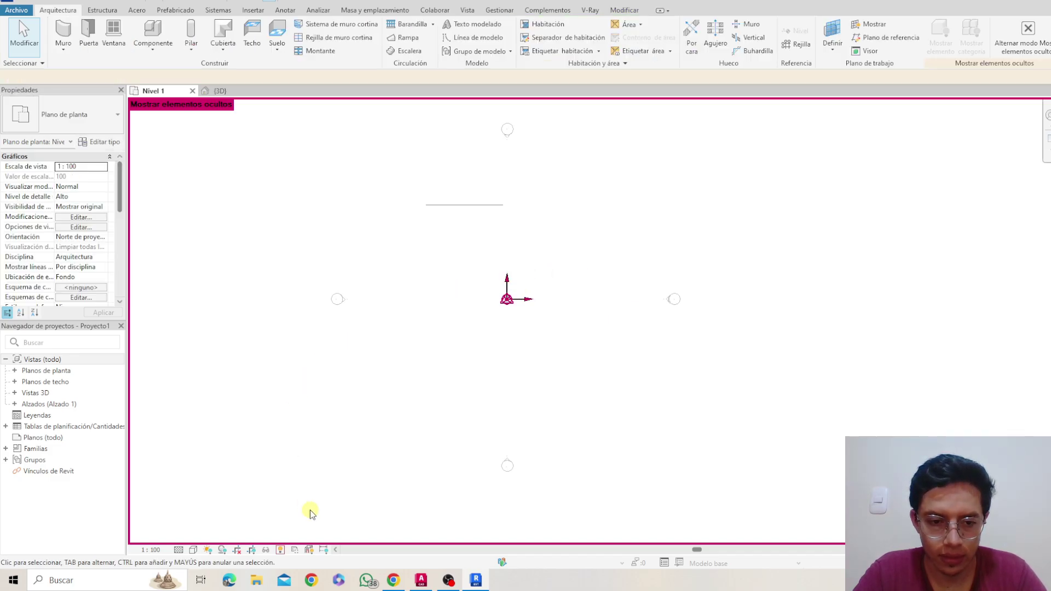
click(283, 549)
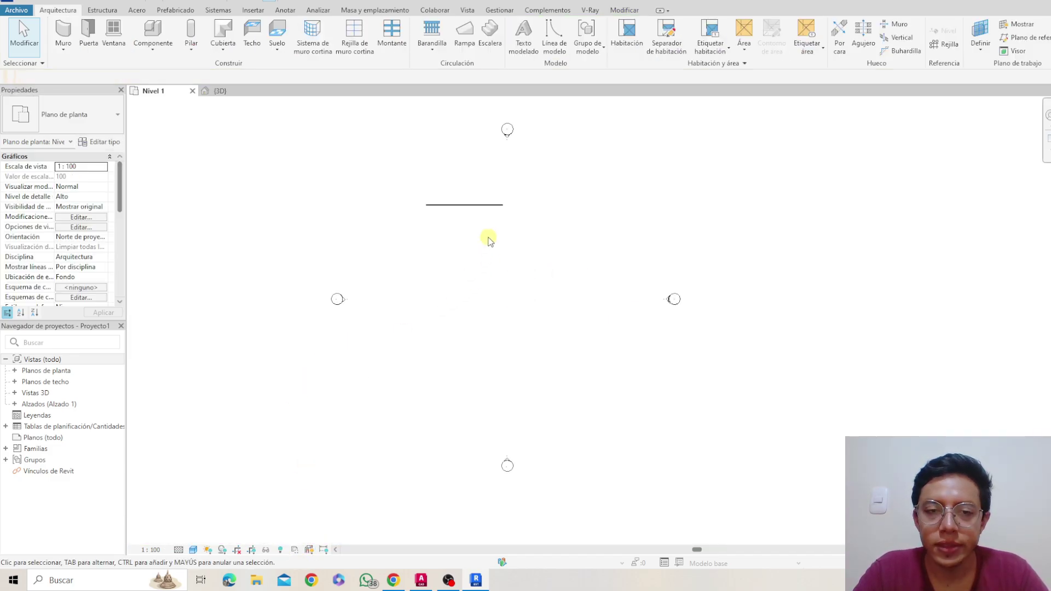
Step: Delete the horizontal 8 m wall between the elevation markers in the Nivel 1 floor plan
middle_drag(490, 237, 491, 306)
scroll(491, 305, up, 1)
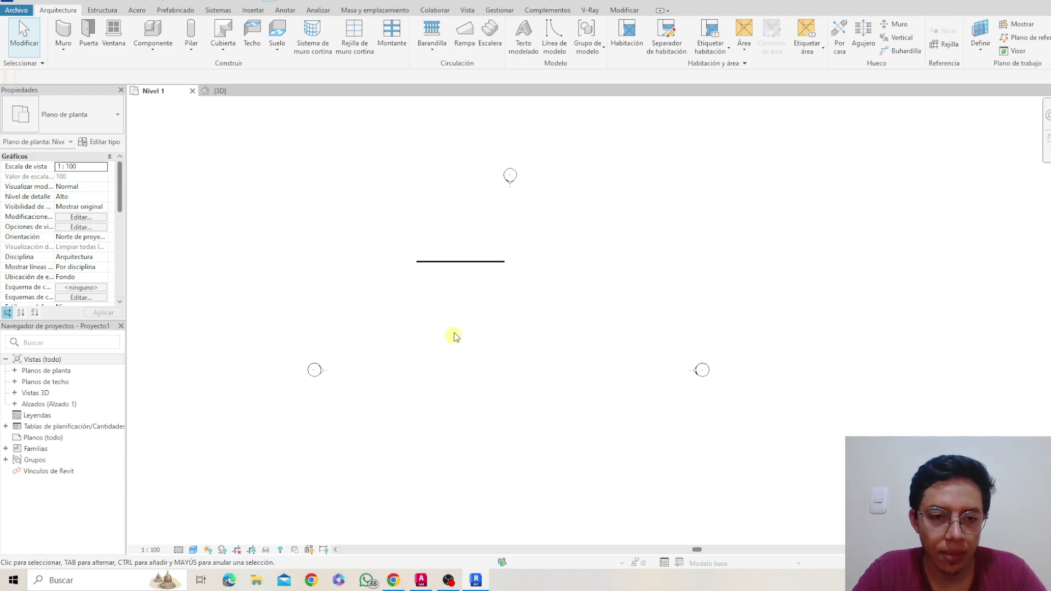
scroll(478, 306, down, 1)
click(487, 259)
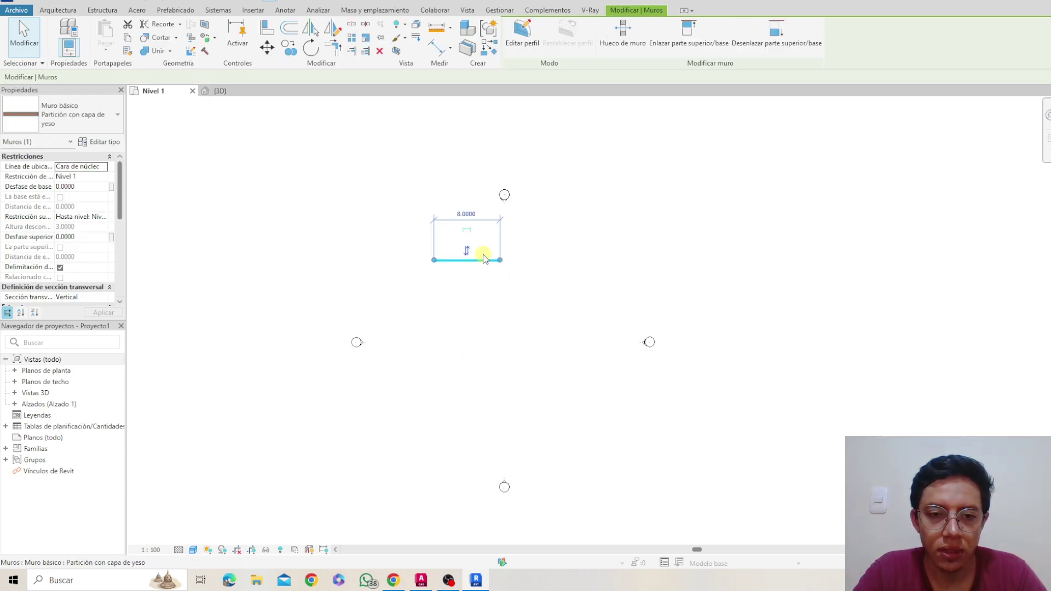
key(Escape)
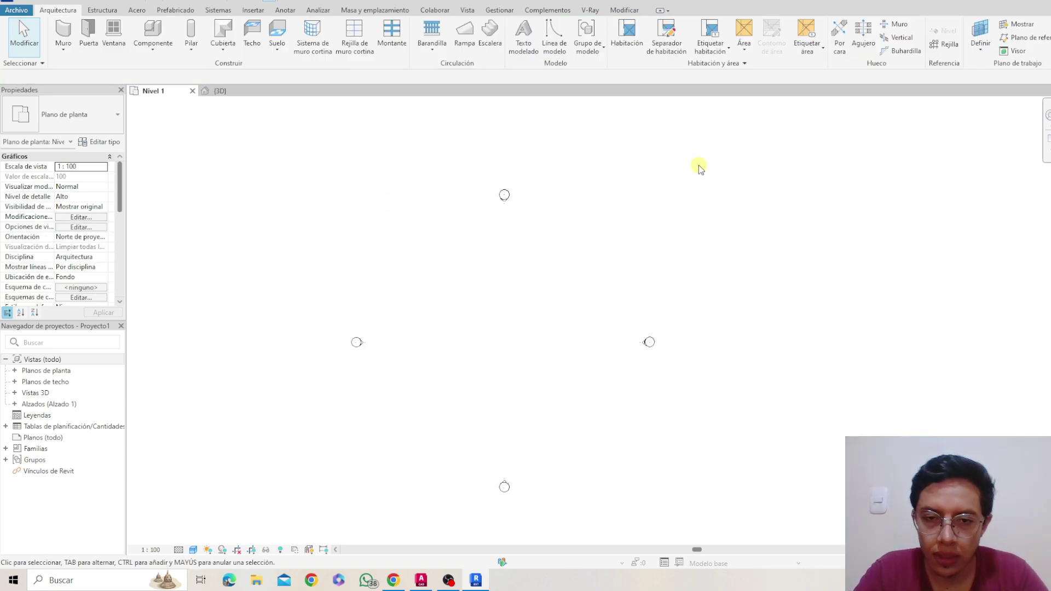
Step: Examine the scales available for the Nivel 1 floor plan and keep the existing one
scroll(479, 232, down, 2)
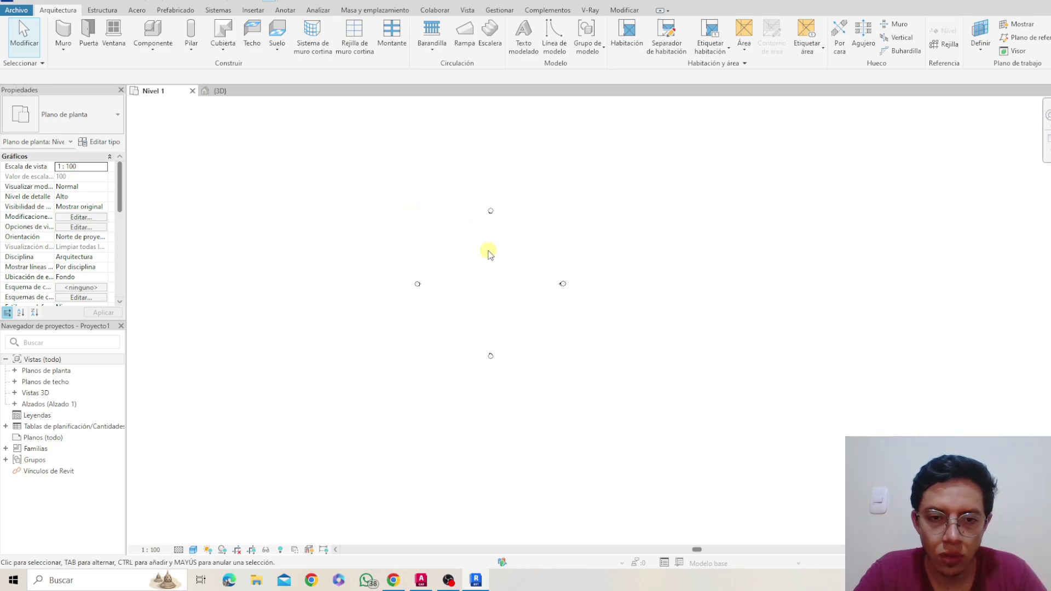
scroll(528, 287, down, 1)
middle_drag(529, 286, 575, 272)
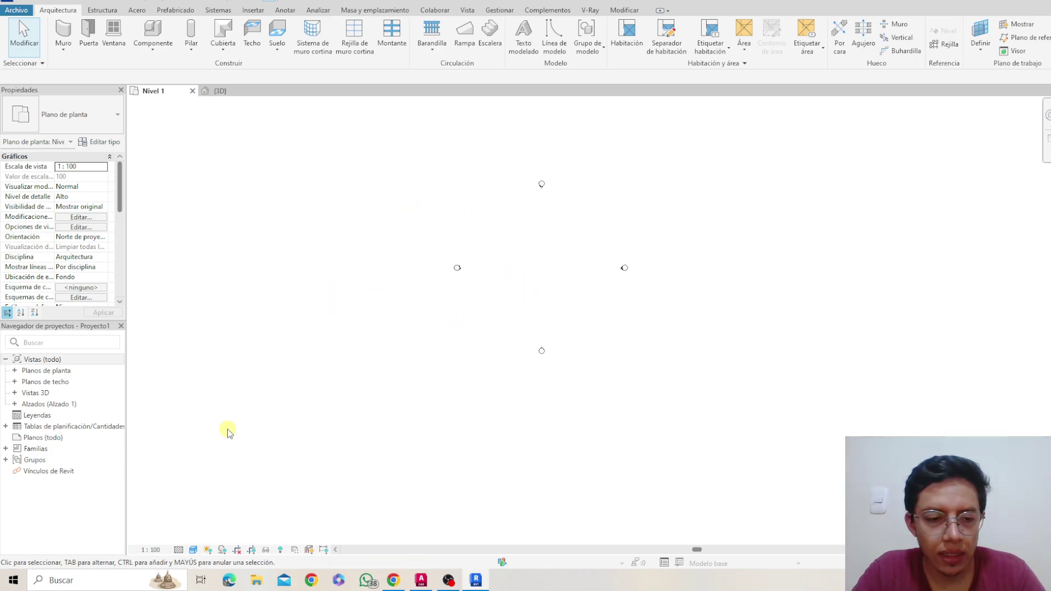
click(165, 551)
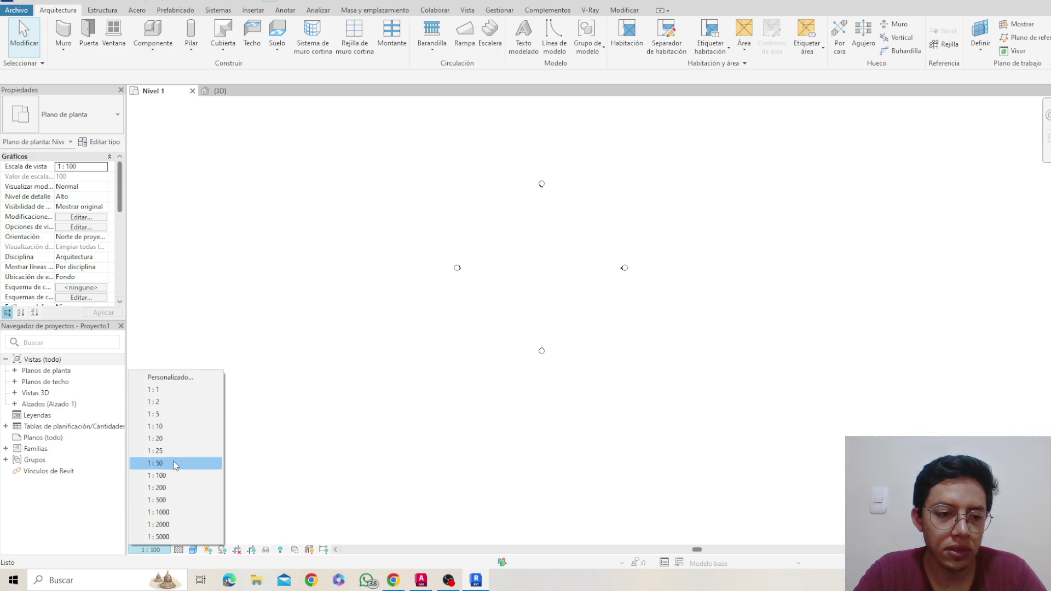
click(426, 425)
middle_drag(540, 339, 523, 370)
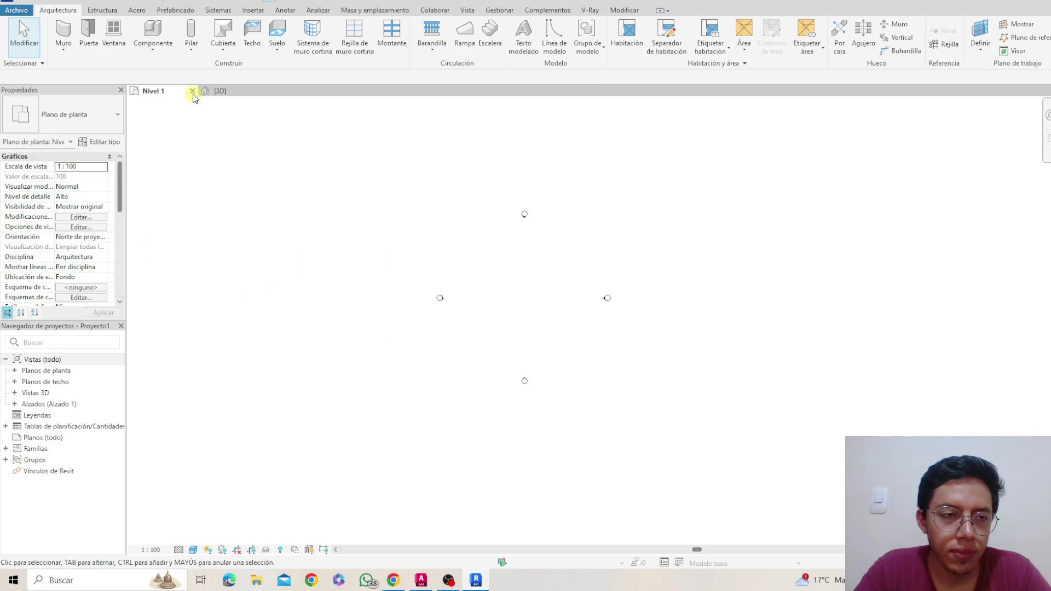
Step: Draw a horizontal wall 12 m long near the centre of the four elevation markers on Nivel 1
click(70, 34)
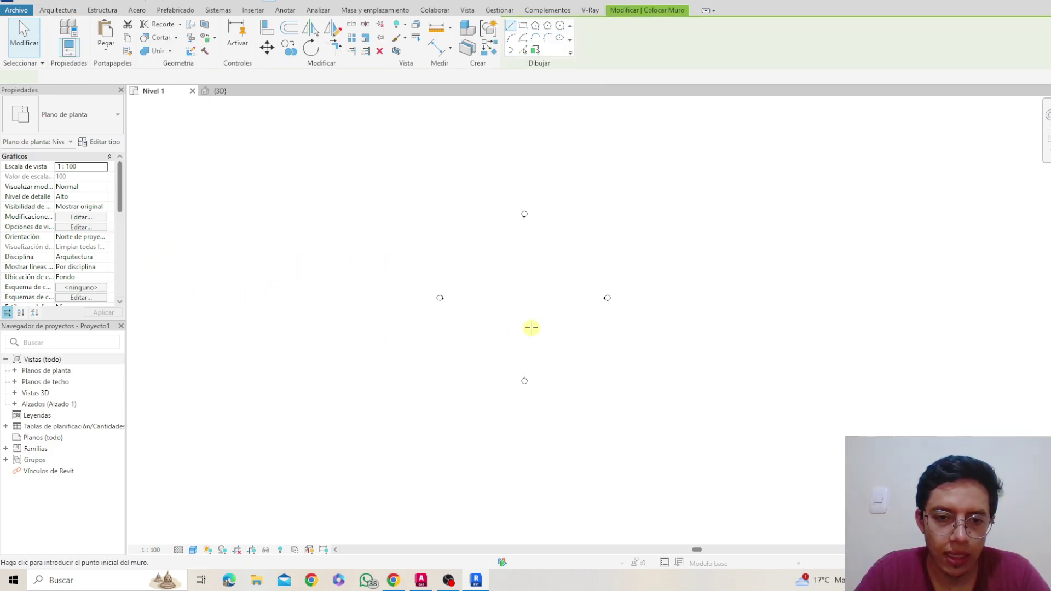
scroll(498, 290, up, 1)
click(490, 294)
click(554, 294)
key(Escape)
key(Escape)
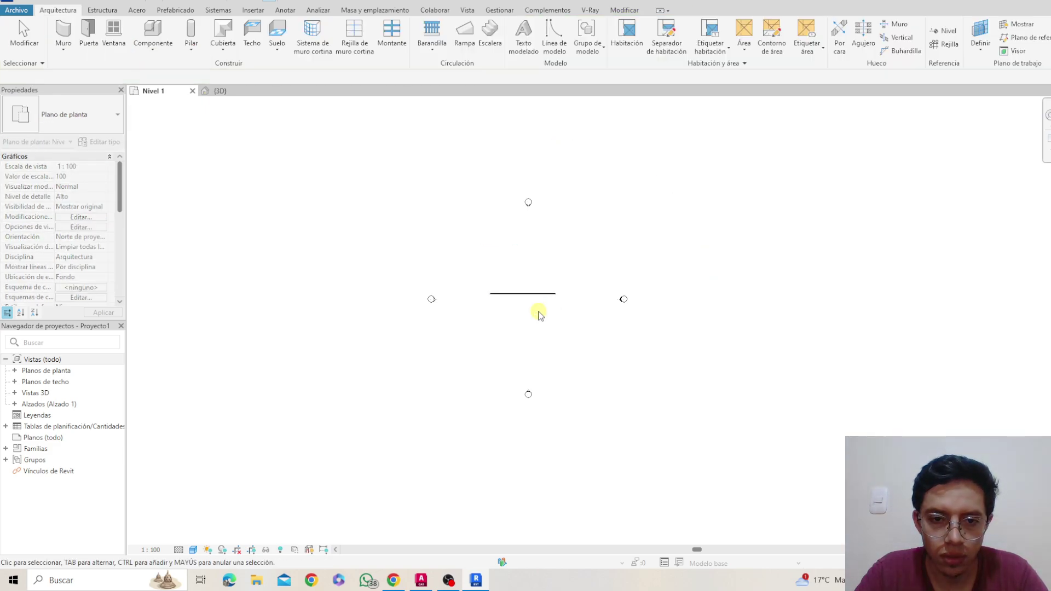
Step: Shorten the new wall to about 2.3 m by moving its right end toward the left end
scroll(526, 304, up, 5)
scroll(416, 296, up, 2)
middle_drag(369, 307, 452, 309)
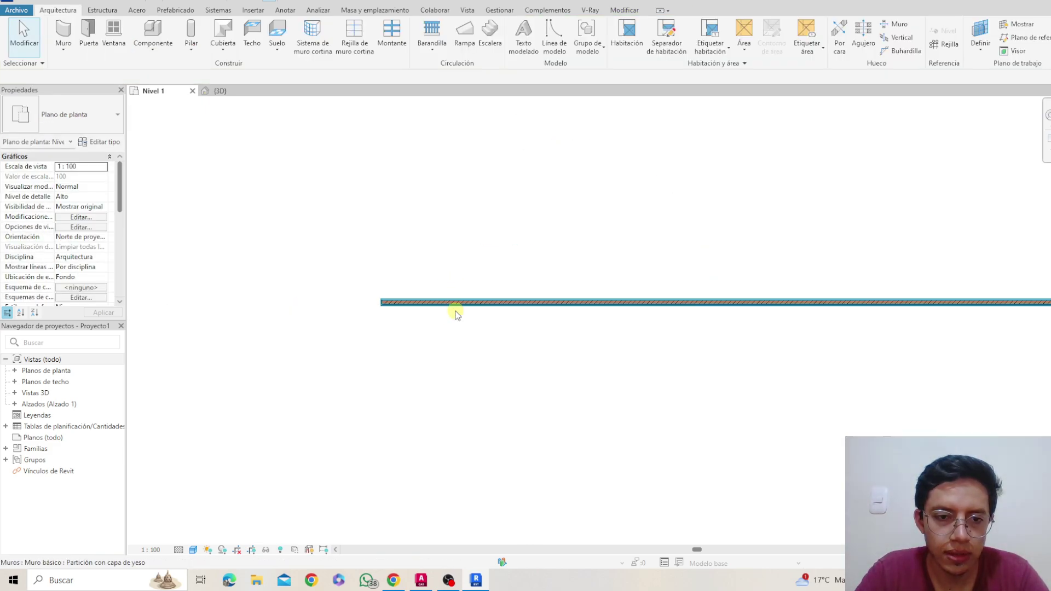
click(429, 301)
scroll(727, 317, down, 2)
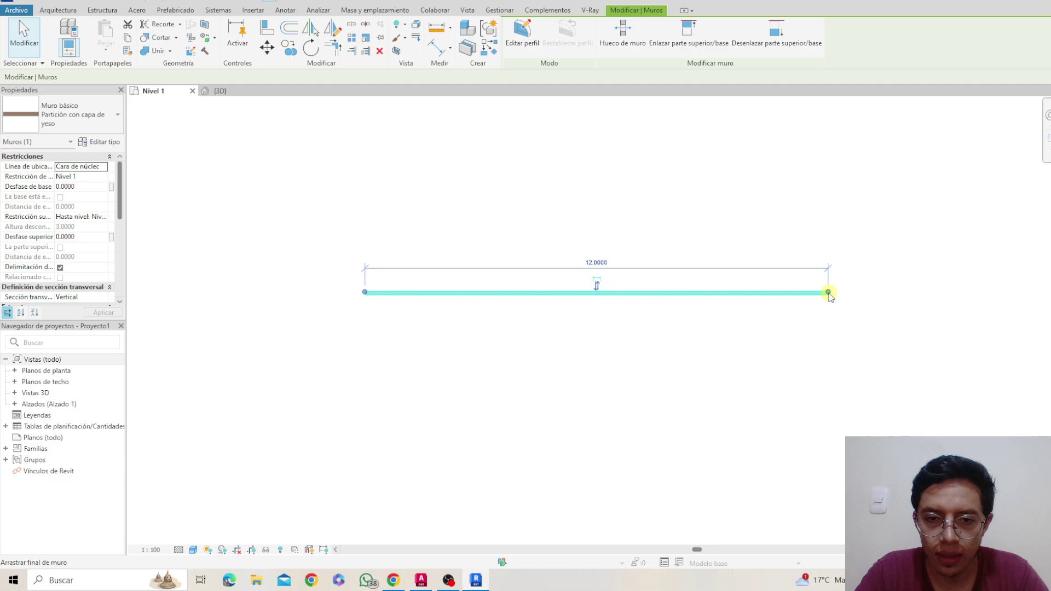
drag(828, 292, 453, 293)
click(409, 246)
text(3)
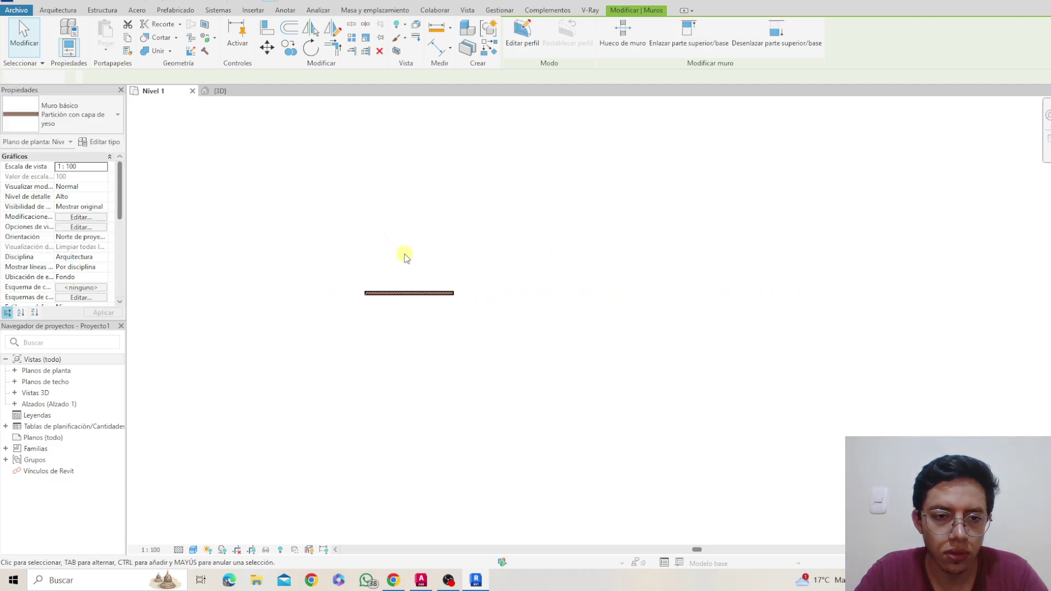
key(Return)
key(Escape)
scroll(291, 216, up, 1)
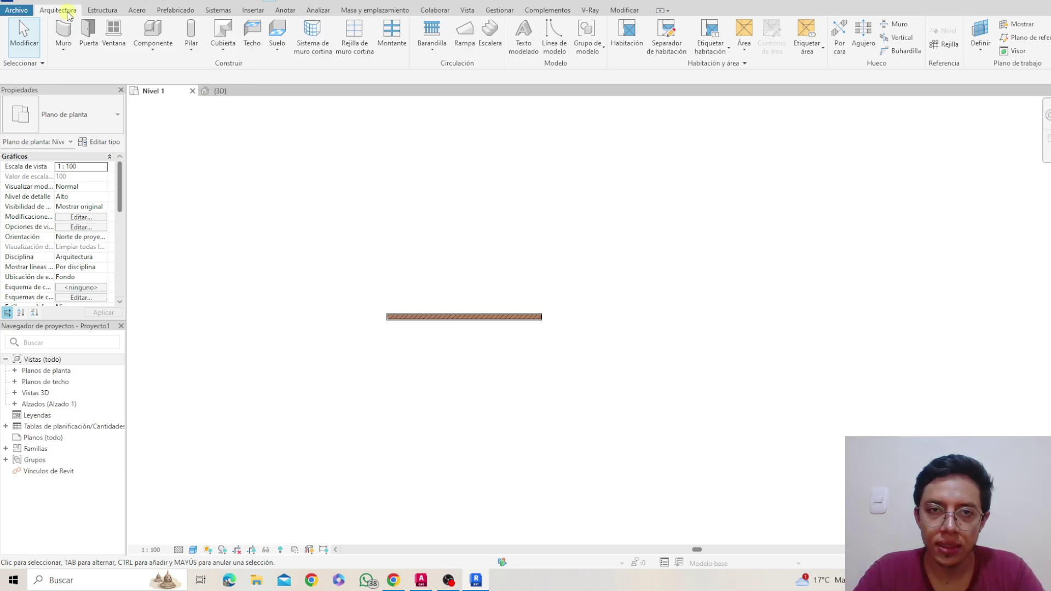
Step: Examine the command sets for structure, steel, precast, systems, inserting, analysis, massing and site, collaboration, views, management, V-Ray and modifying
click(102, 11)
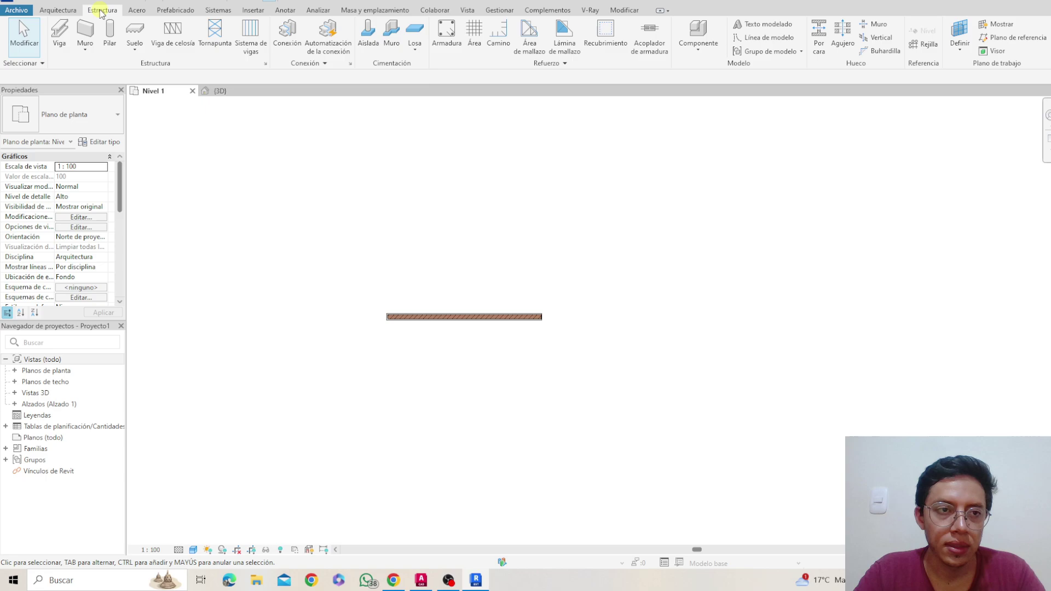
click(137, 11)
click(175, 11)
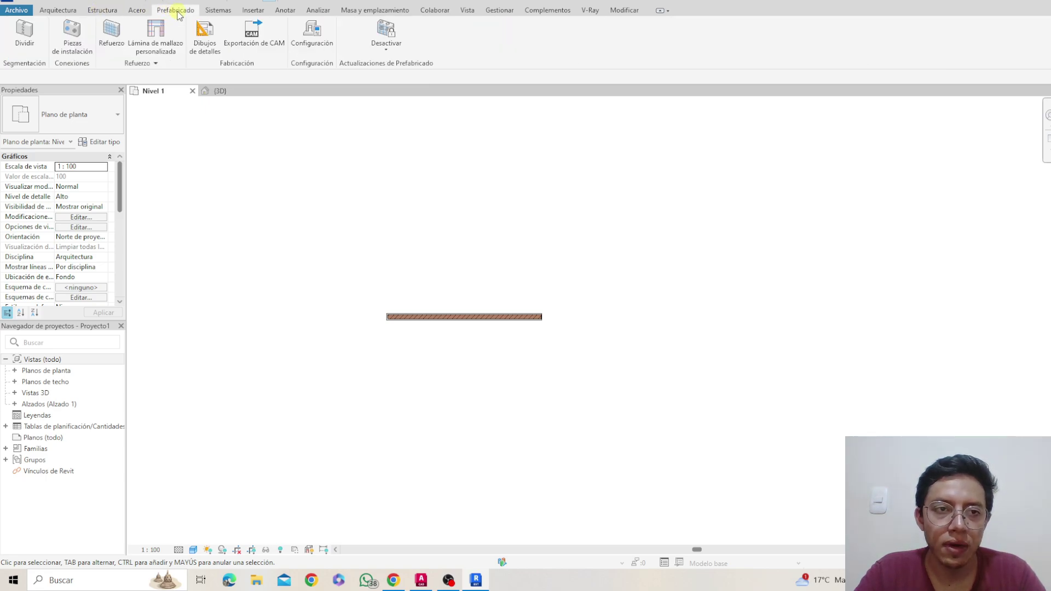
click(217, 11)
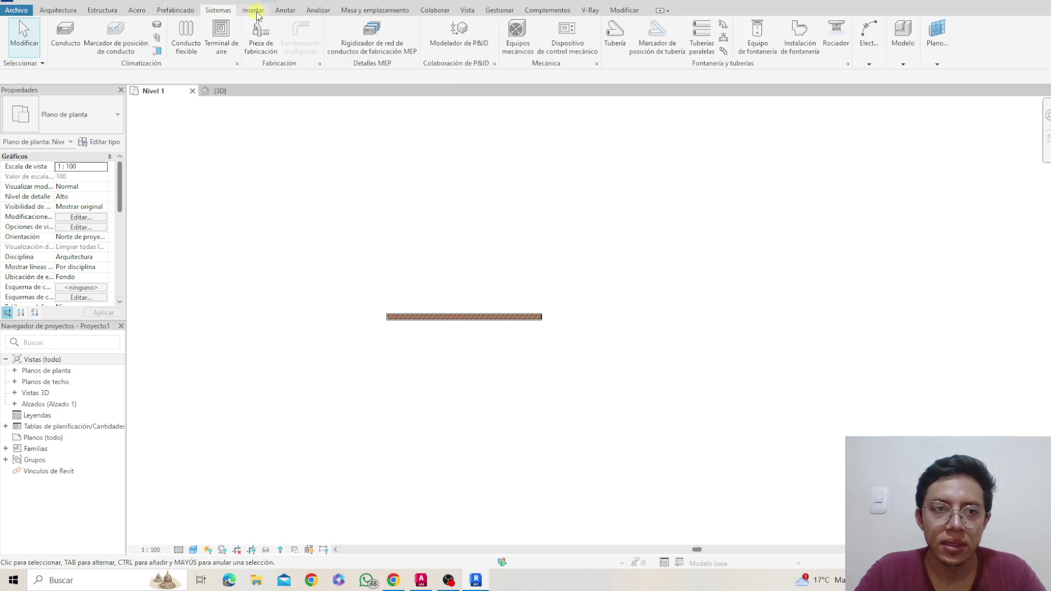
click(255, 11)
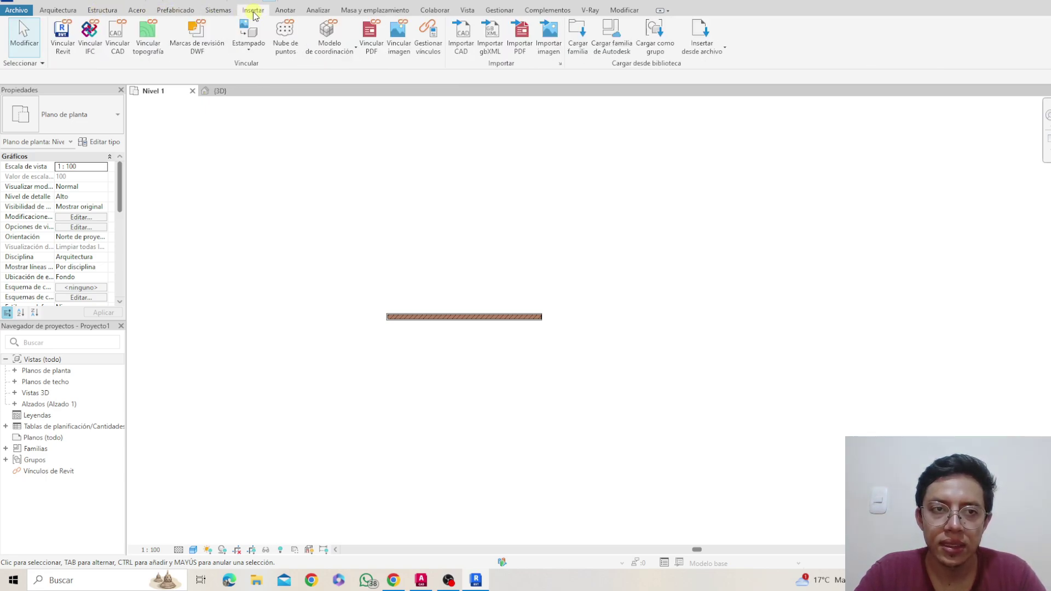
click(319, 11)
click(375, 10)
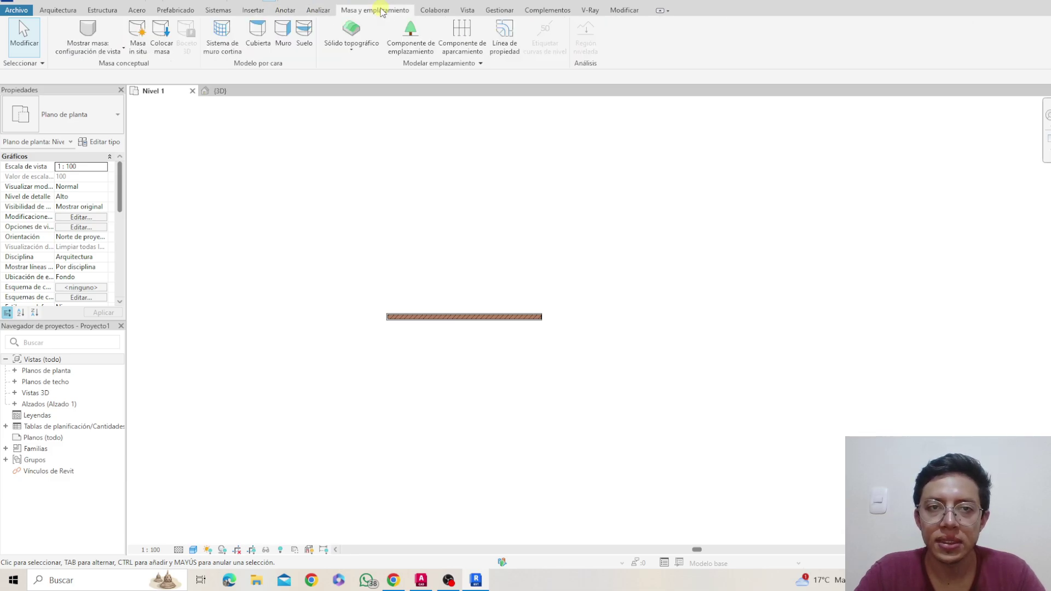
click(436, 12)
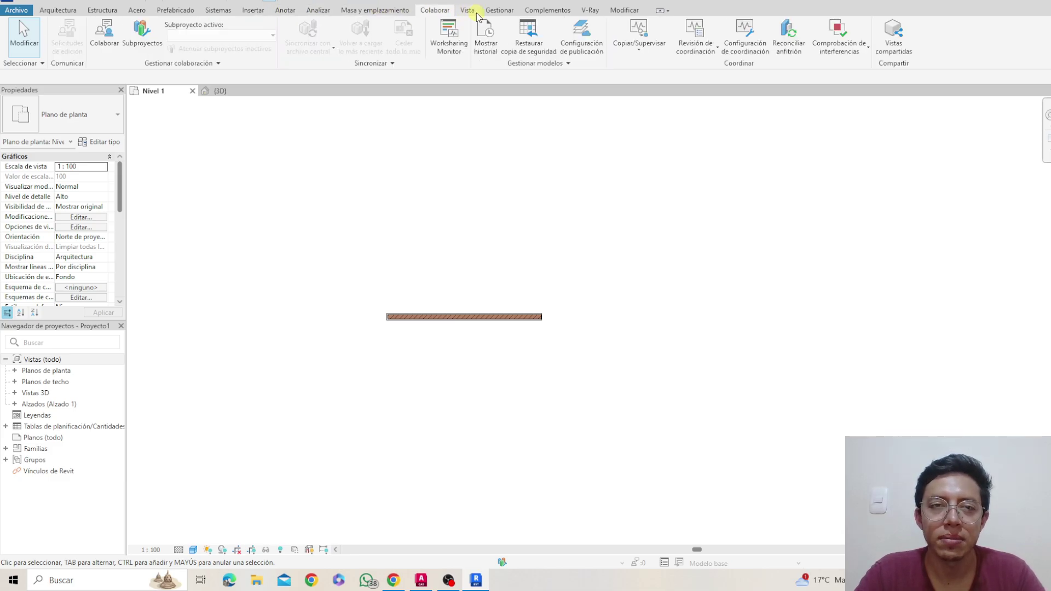
click(468, 11)
click(499, 11)
click(548, 12)
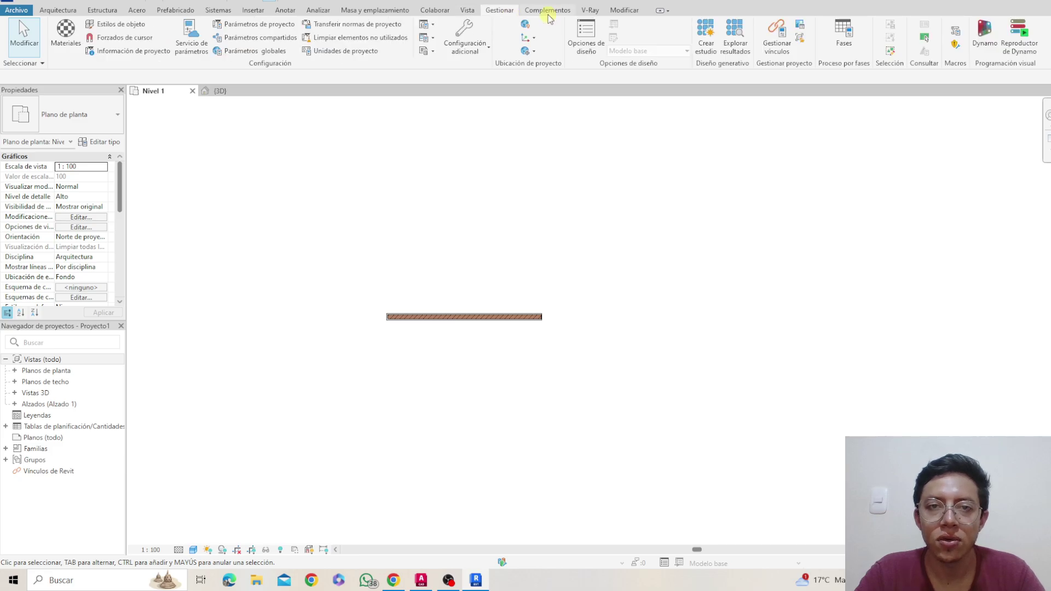
click(593, 13)
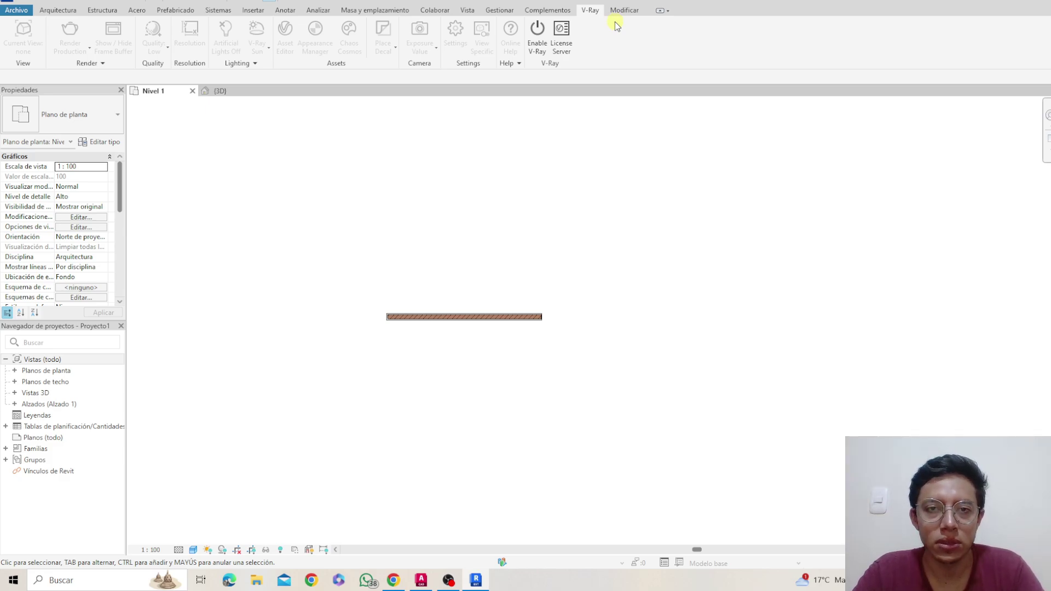
click(624, 11)
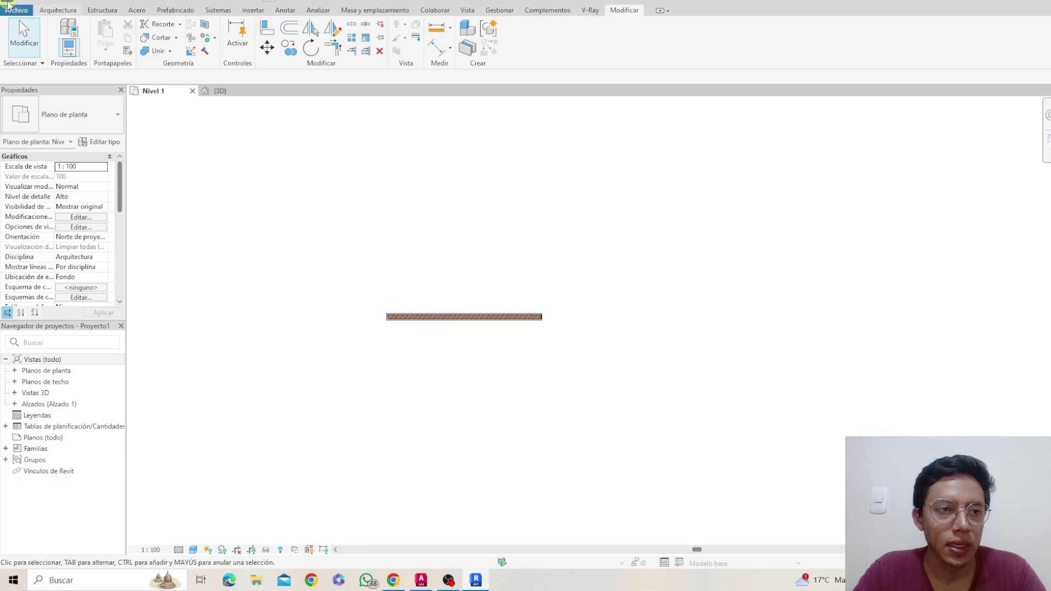
Step: Examine the architectural component options, Colocar un componente and Modelar in situ, and start the component placement command
click(64, 11)
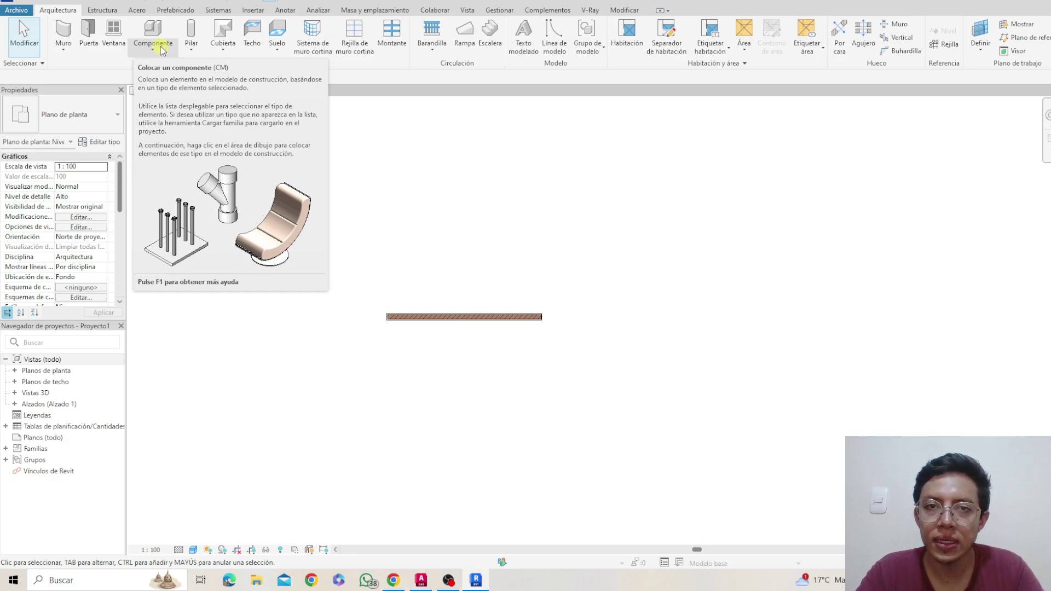
click(162, 49)
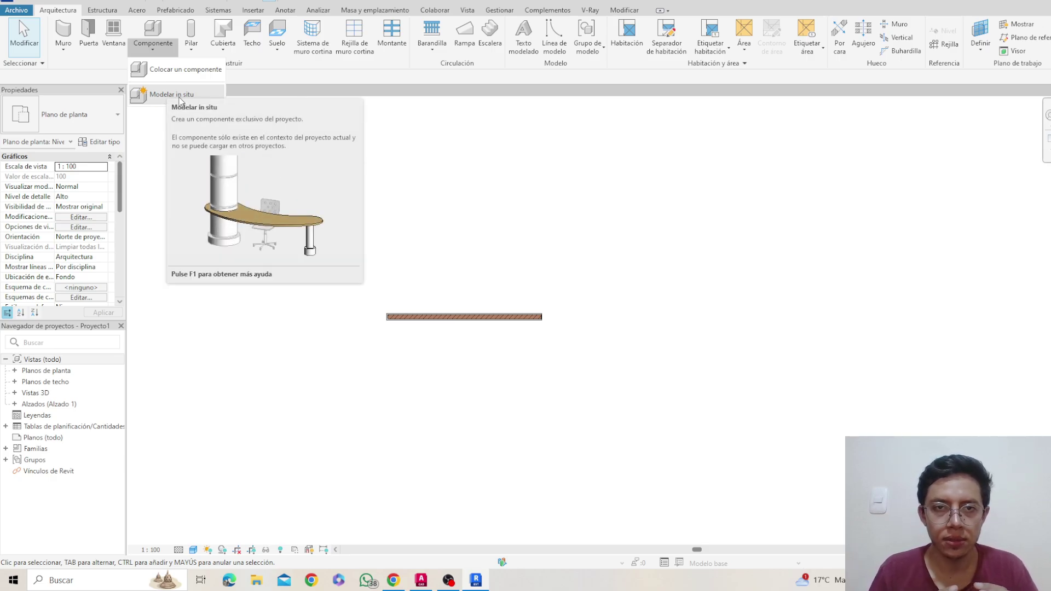
click(180, 73)
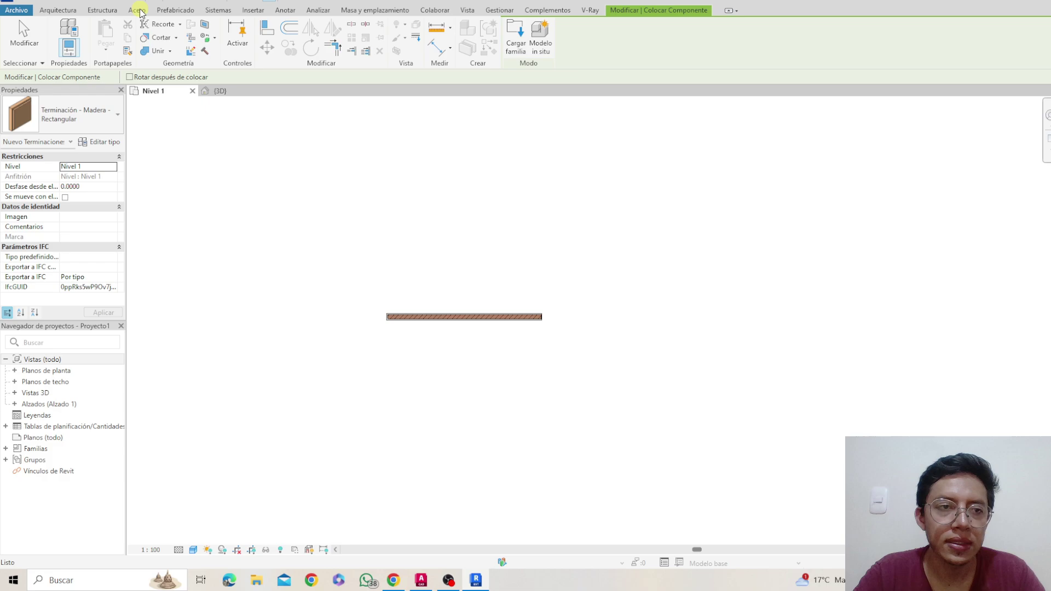
click(47, 11)
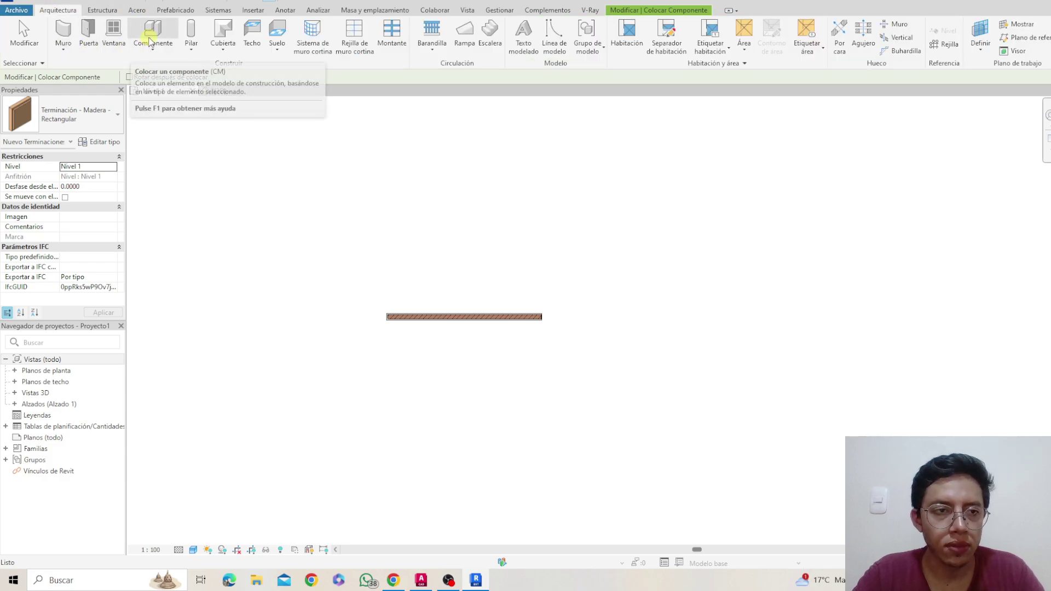
click(153, 51)
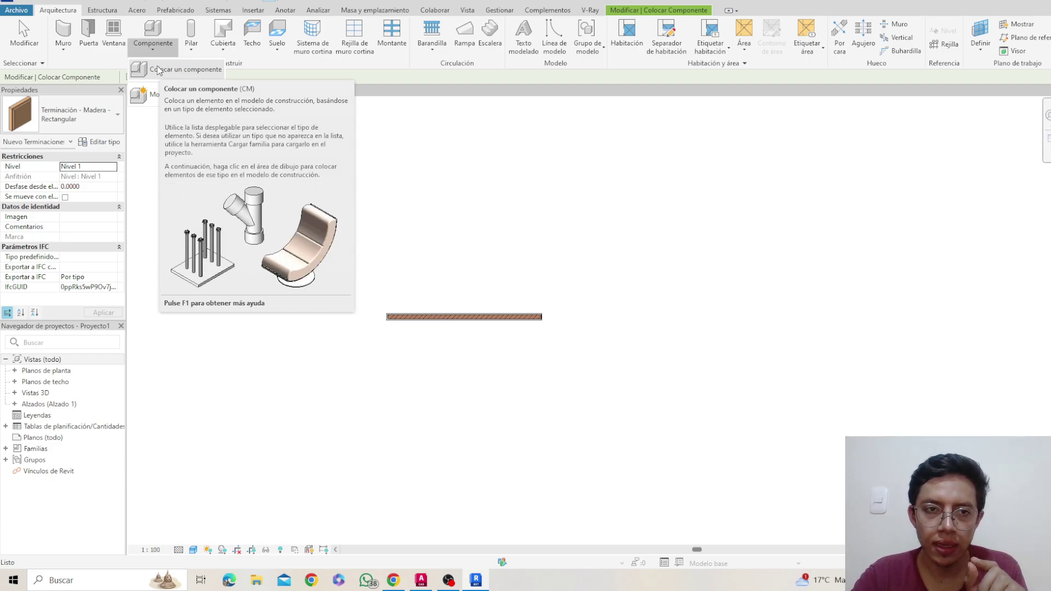
click(158, 70)
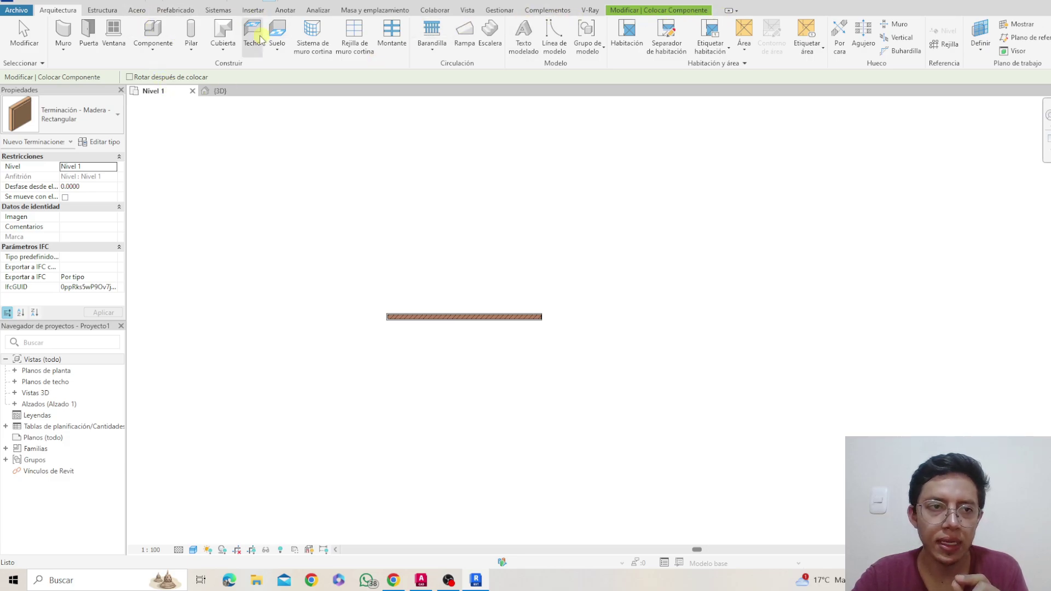
Step: Place a Puerta de 1 hoja 80 x 210 cm door at the middle of the wall, 1.15 m from each end
click(88, 33)
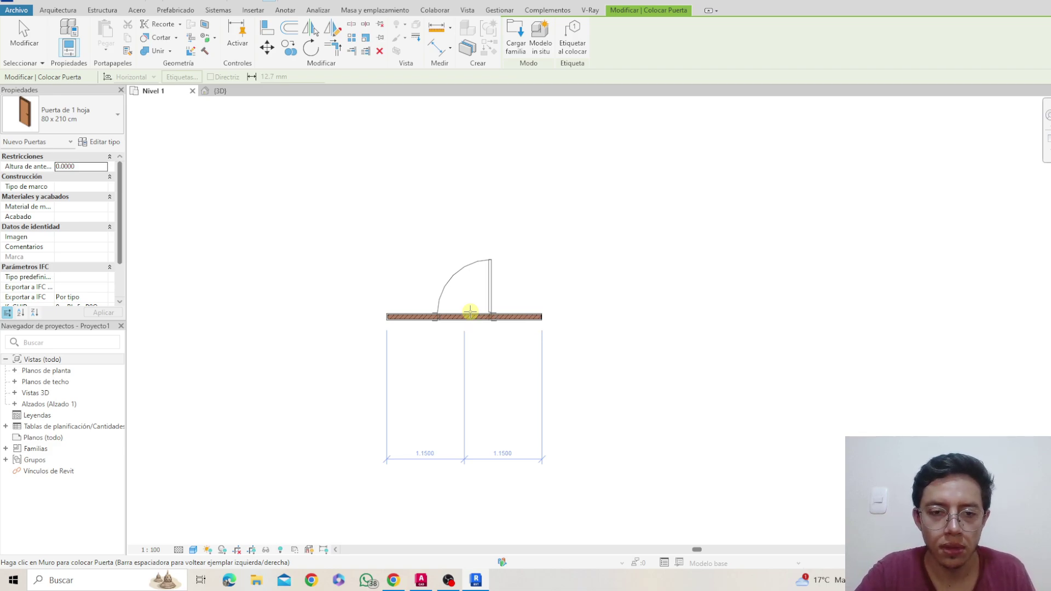
click(470, 311)
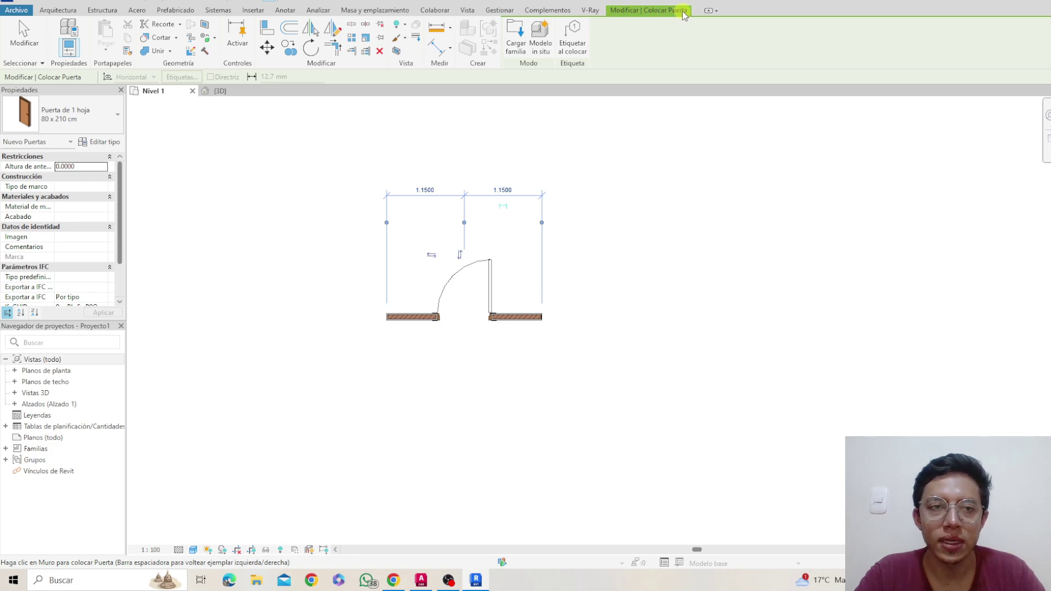
click(54, 13)
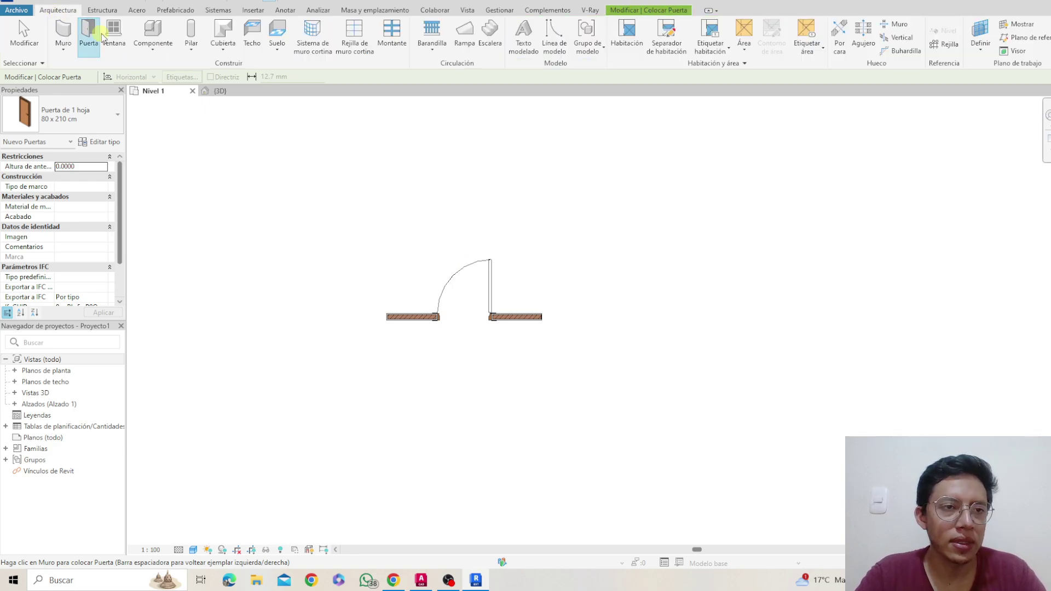
Step: Lengthen the wall to 3.9 m by moving its left end away from the door
click(113, 34)
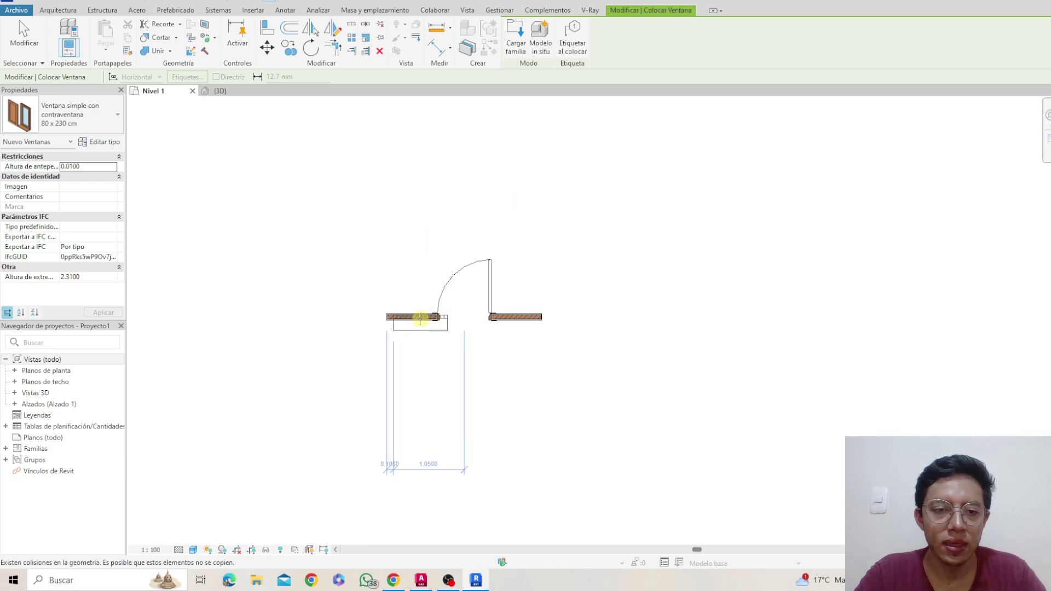
key(Escape)
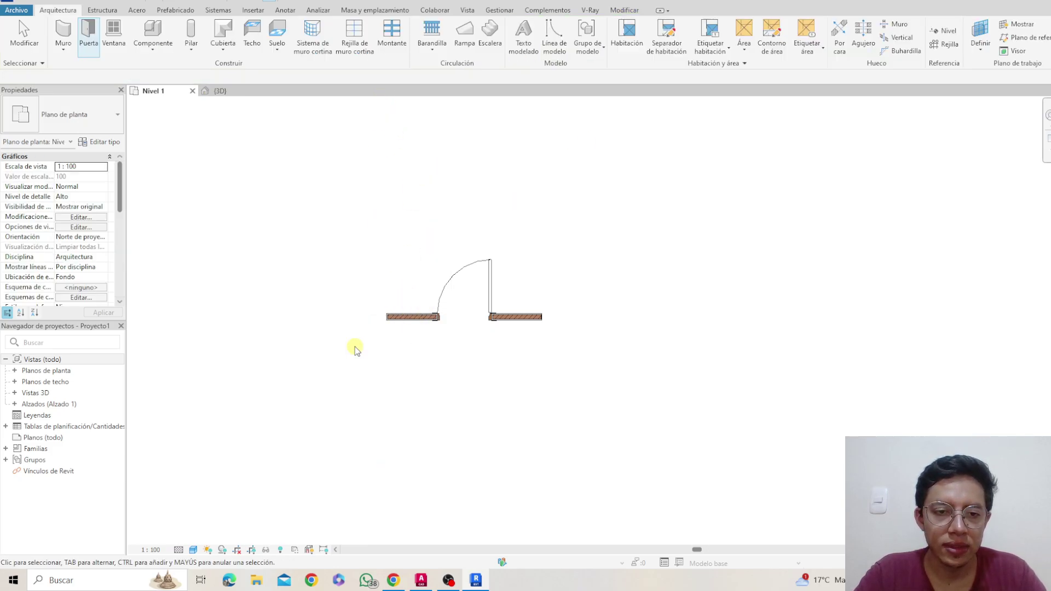
click(408, 315)
drag(382, 314, 278, 315)
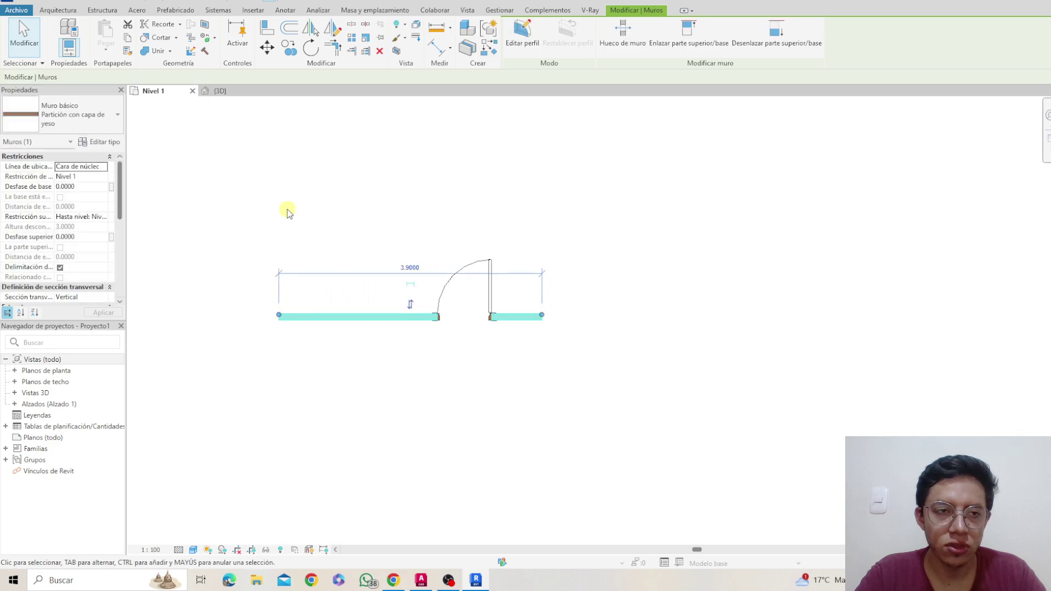
key(Escape)
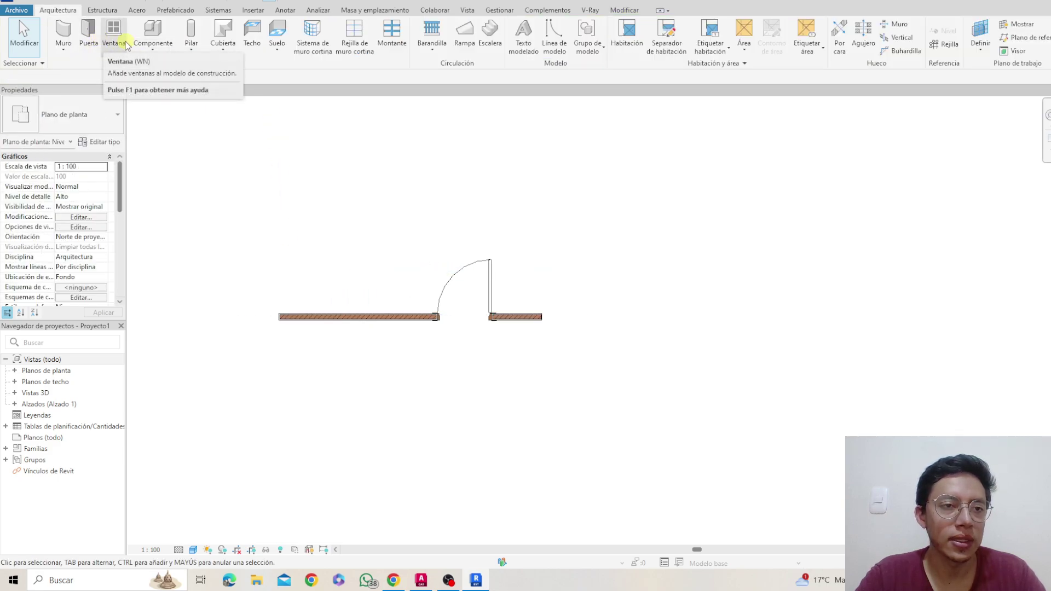
Step: Place a Ventana simple con contraventana 80 x 230 cm window left of the door and slide it to 0.94 m from the wall's left end
click(112, 33)
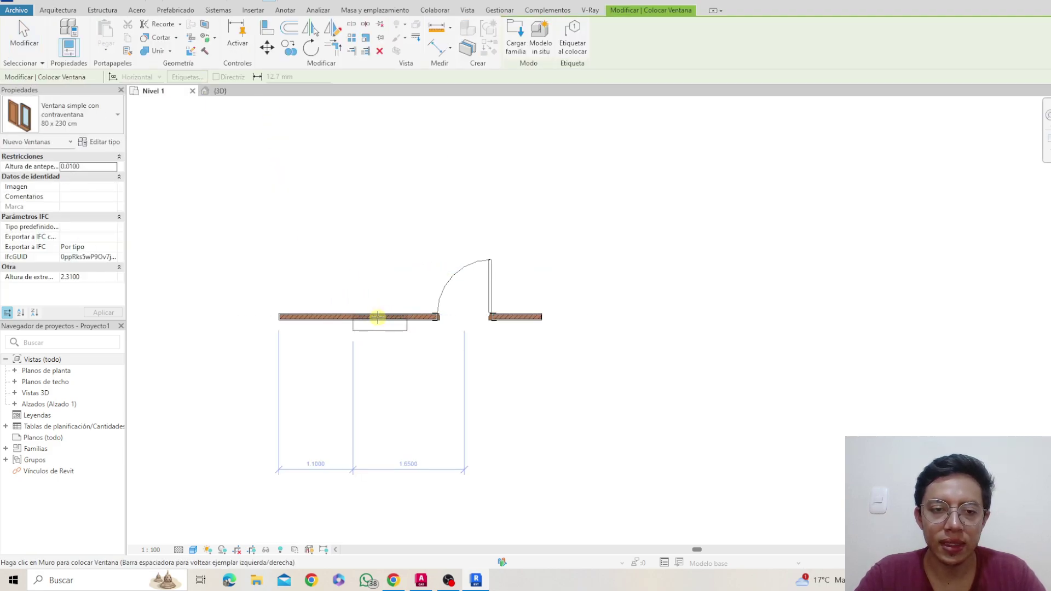
click(377, 316)
key(Escape)
scroll(378, 322, up, 4)
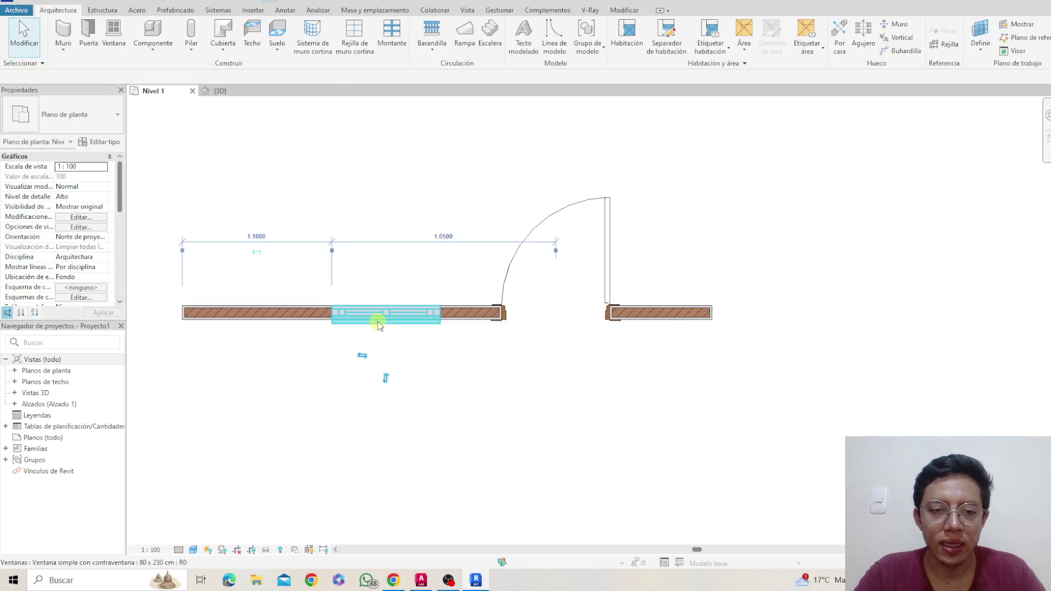
drag(398, 316, 377, 323)
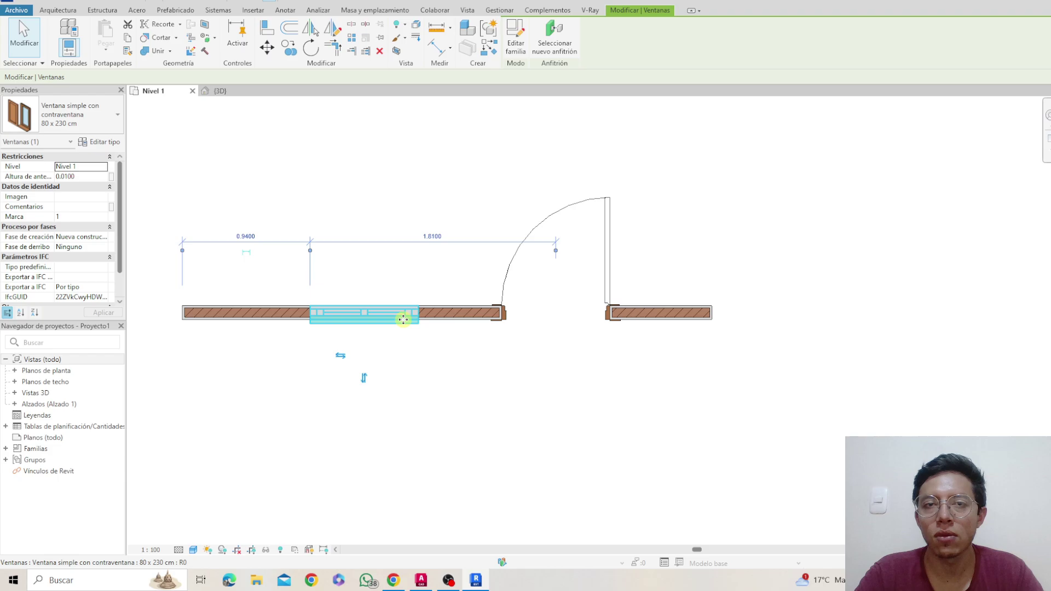
click(434, 268)
Step: Draw a rectangle of model lines about 2.3 m by 0.7 m above the door in the floor plan
scroll(463, 249, down, 2)
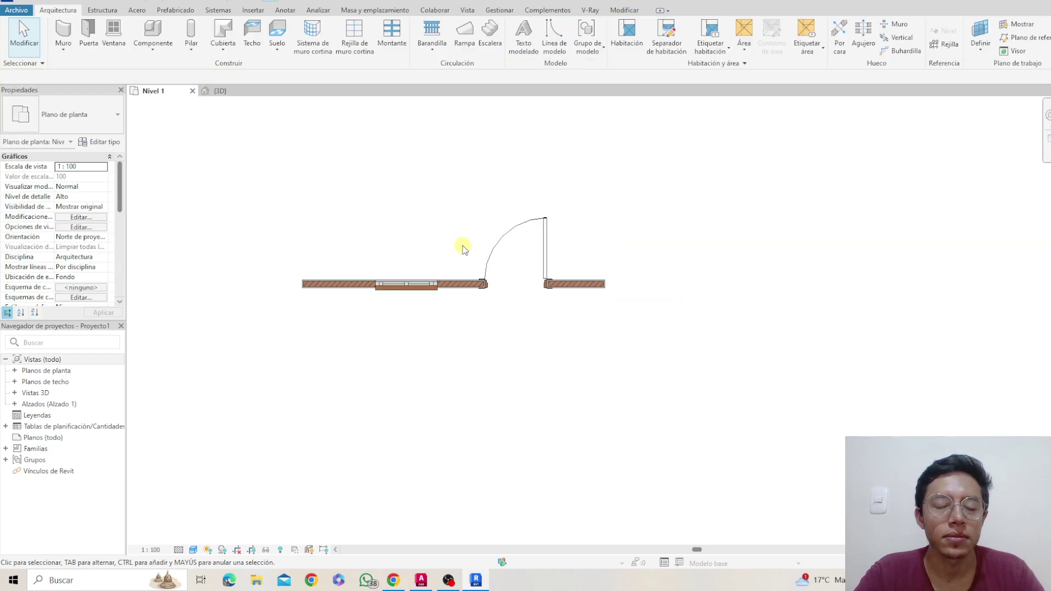
middle_drag(464, 212, 476, 298)
scroll(476, 298, down, 1)
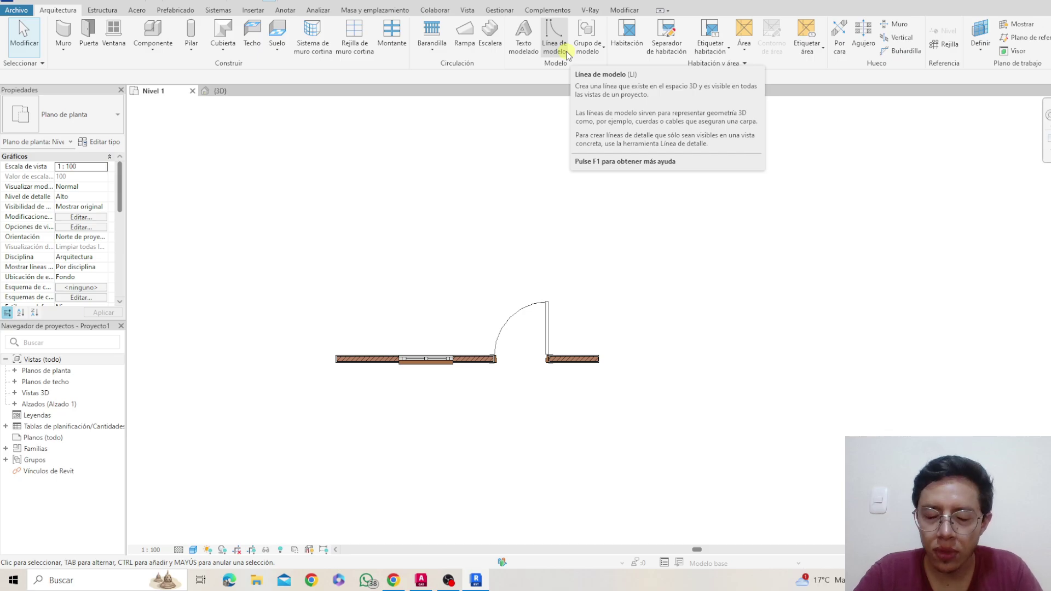
click(555, 39)
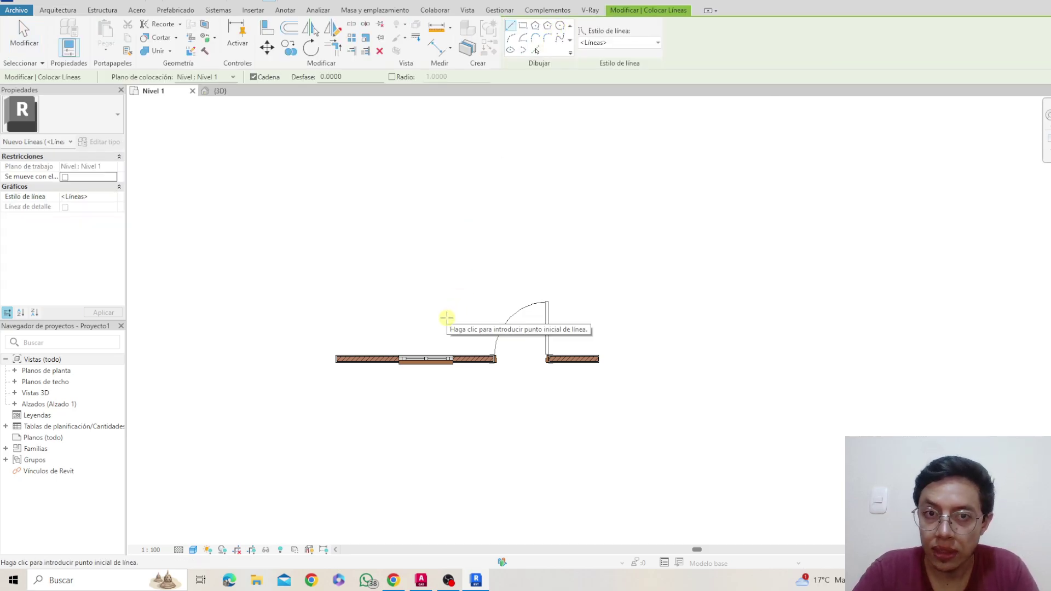
click(471, 255)
click(624, 255)
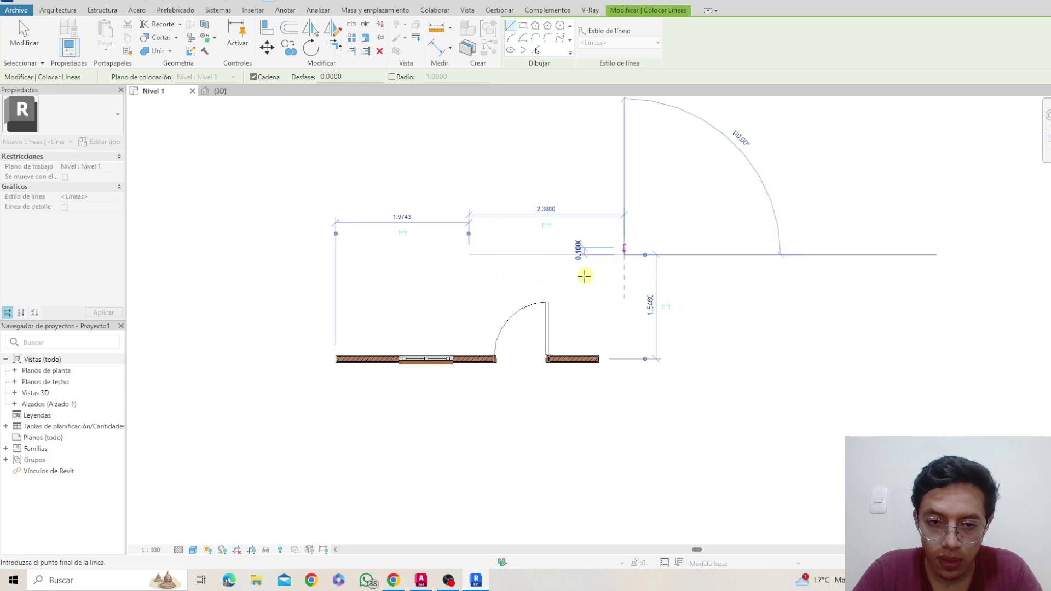
click(624, 302)
click(469, 302)
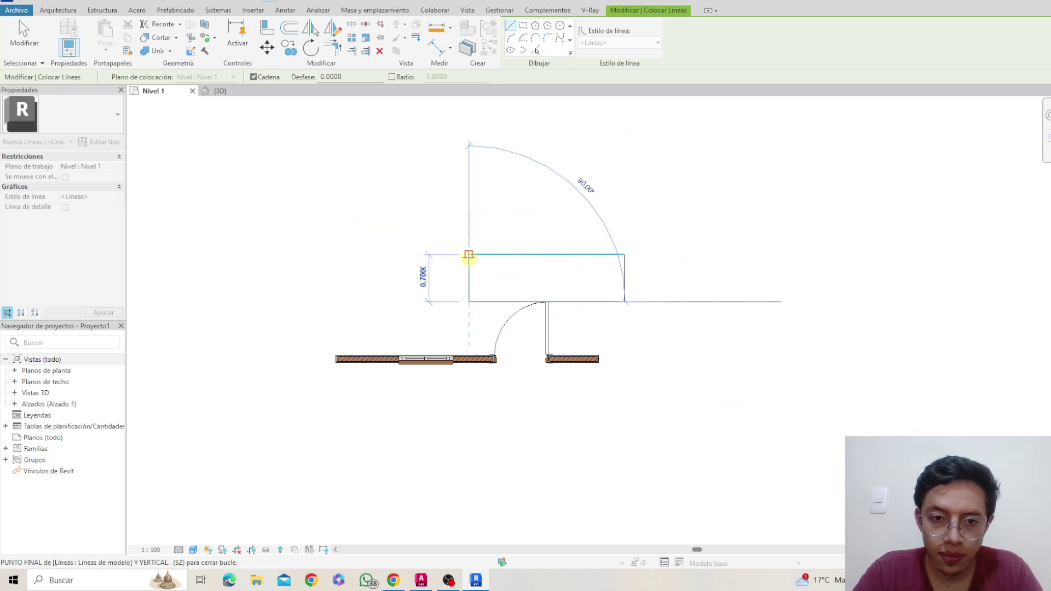
click(469, 255)
key(Escape)
key(Escape)
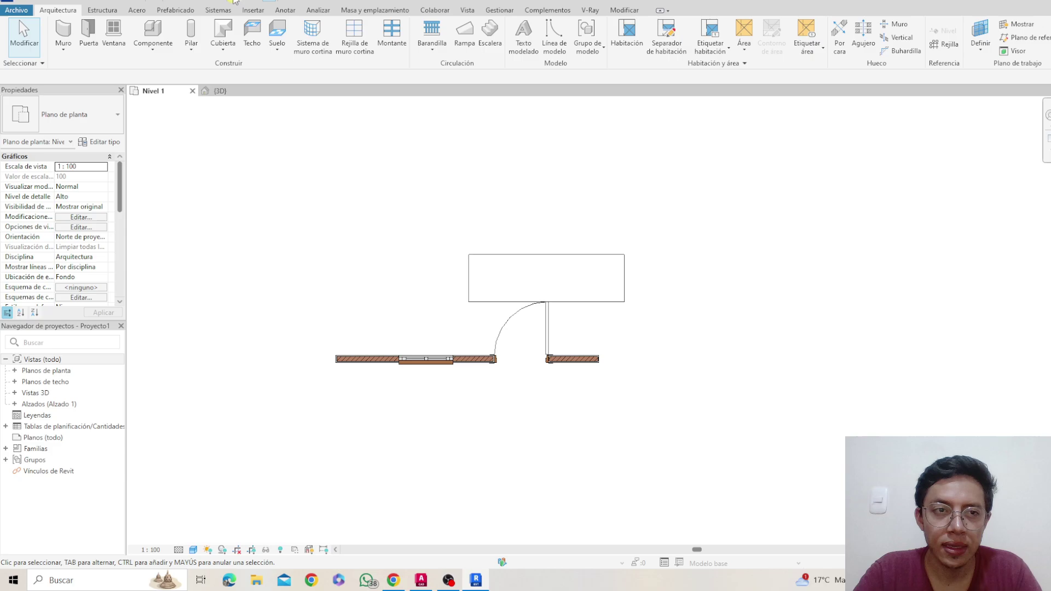
Step: Inspect the model-line rectangle in the 3D view, delete it and return to the Nivel 1 floor plan
click(244, 2)
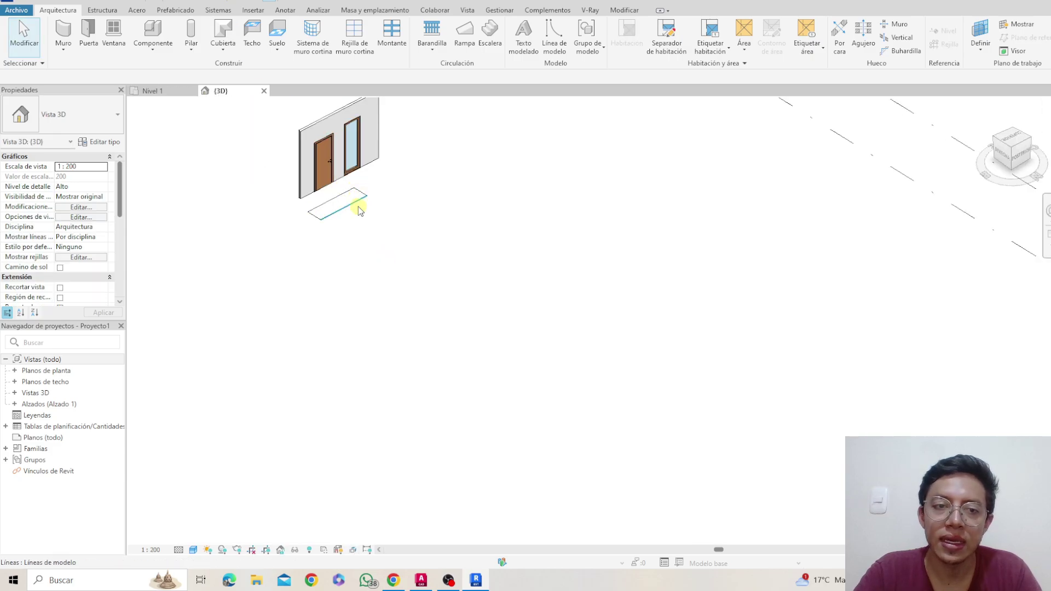
scroll(345, 218, up, 5)
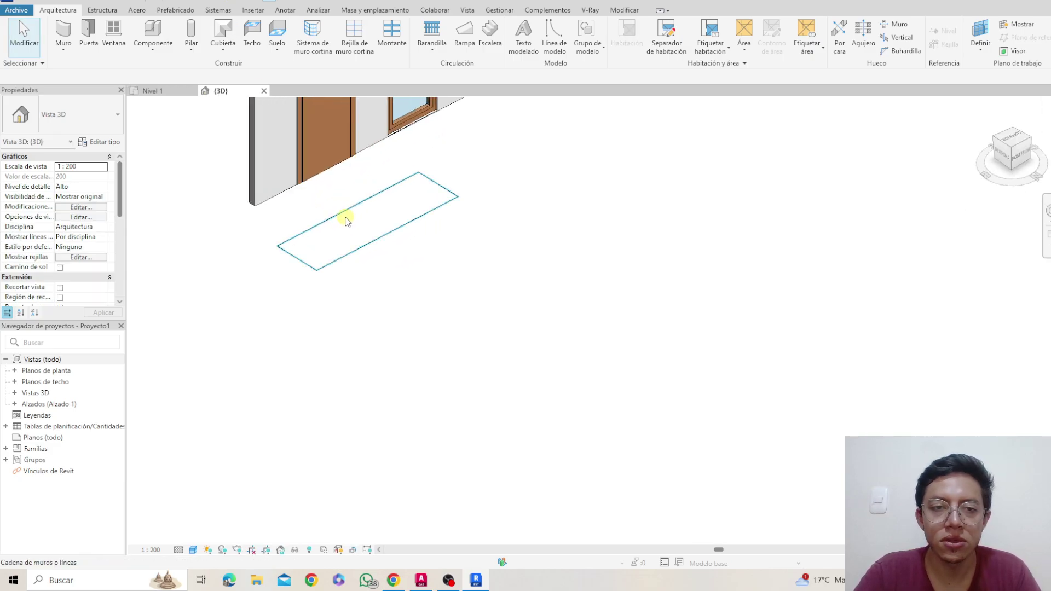
click(344, 218)
key(Delete)
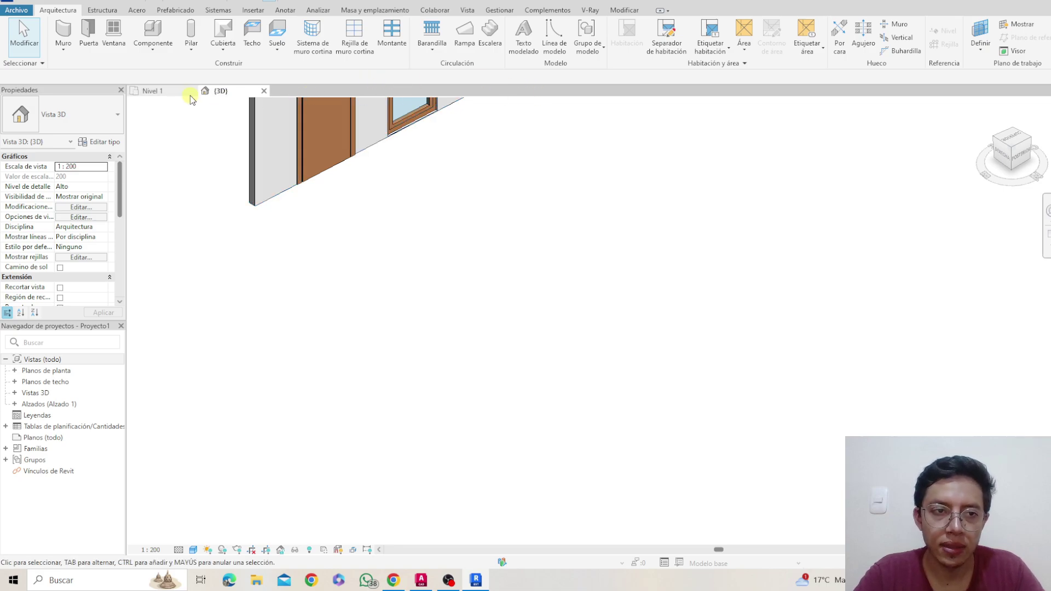
click(151, 91)
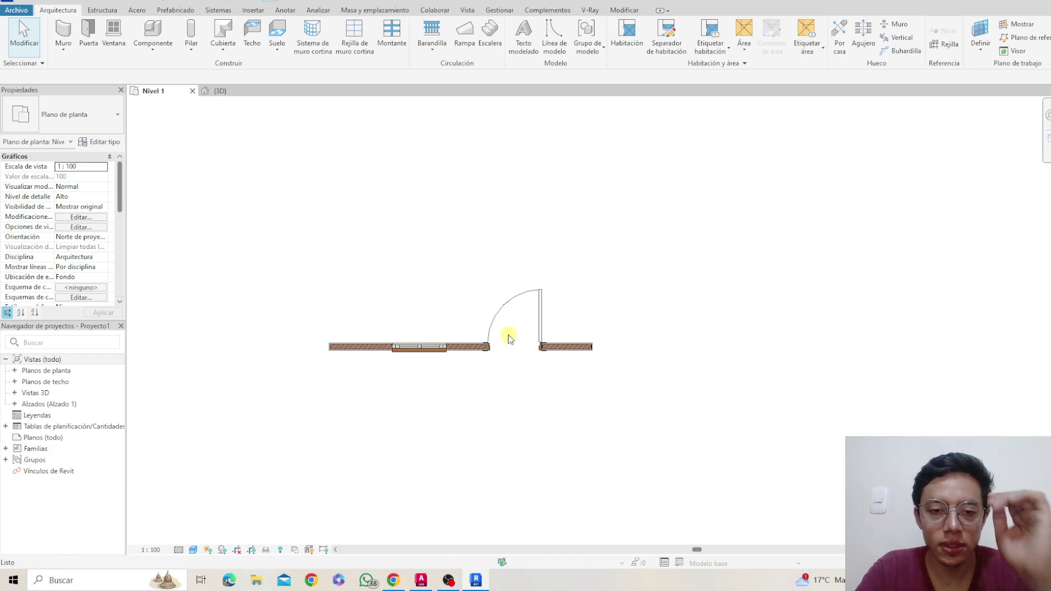
Step: Draw a short vertical grid line above the wall, about 1.52 m from the wall's left end
scroll(493, 372, up, 1)
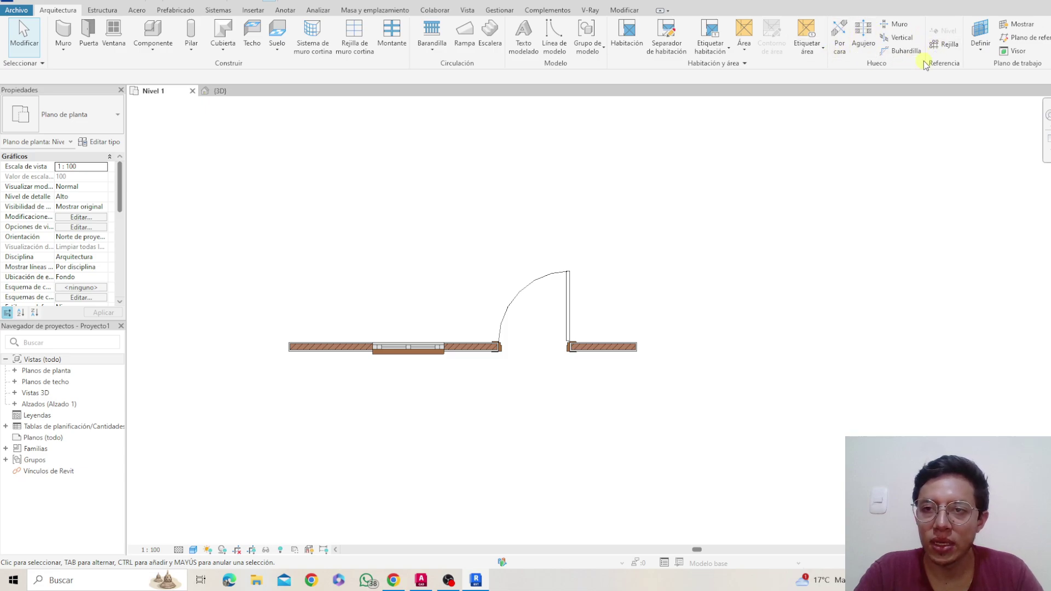
click(949, 47)
scroll(448, 413, down, 3)
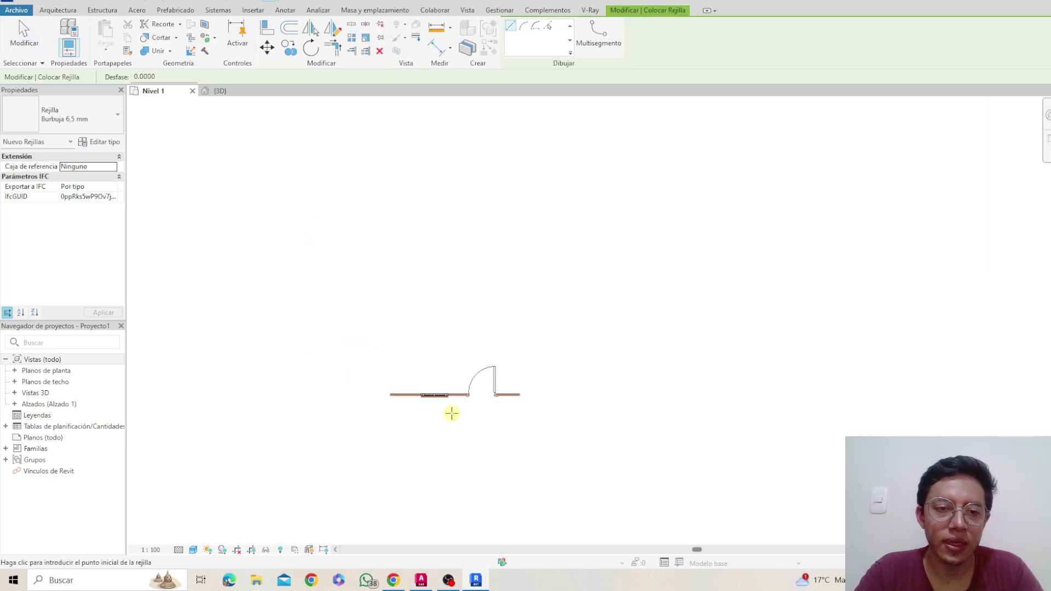
scroll(433, 345, up, 1)
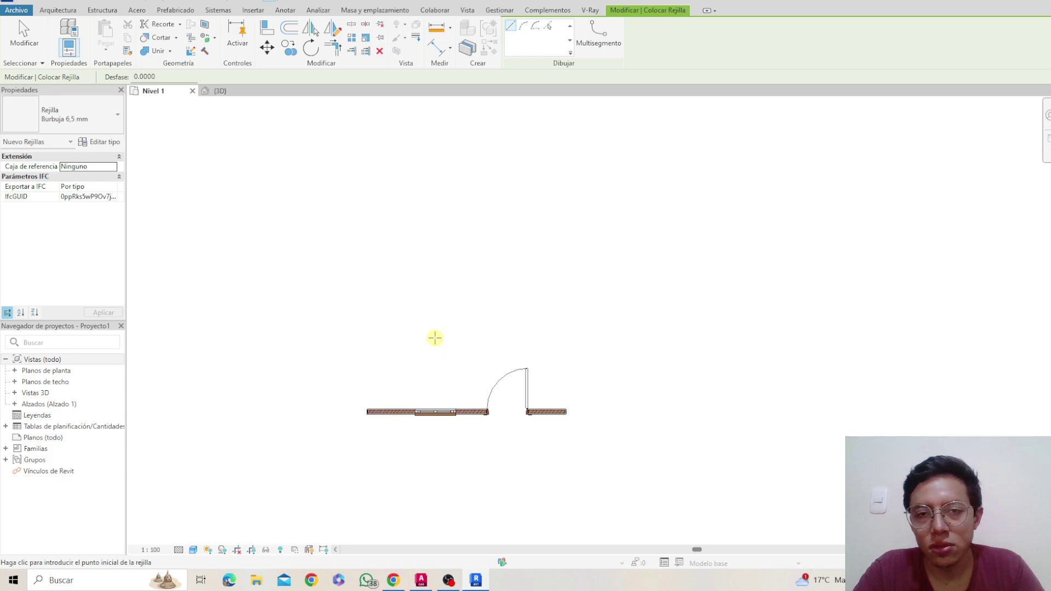
click(446, 361)
click(449, 269)
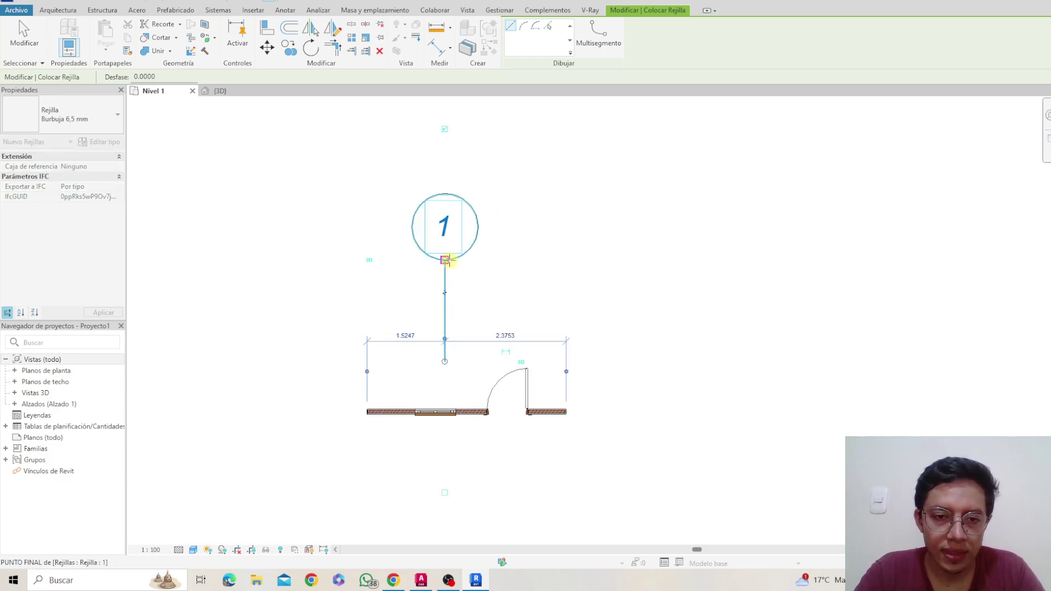
Step: Add two longer vertical grid lines to the right of the wall, spaced apart from the first grid line
scroll(573, 355, down, 2)
scroll(574, 354, down, 2)
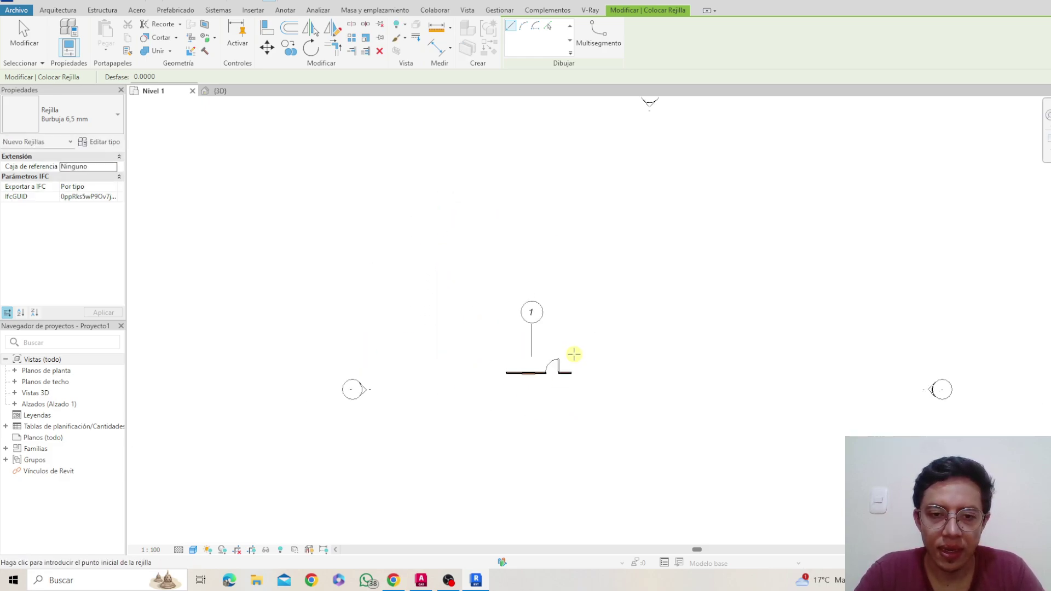
click(624, 357)
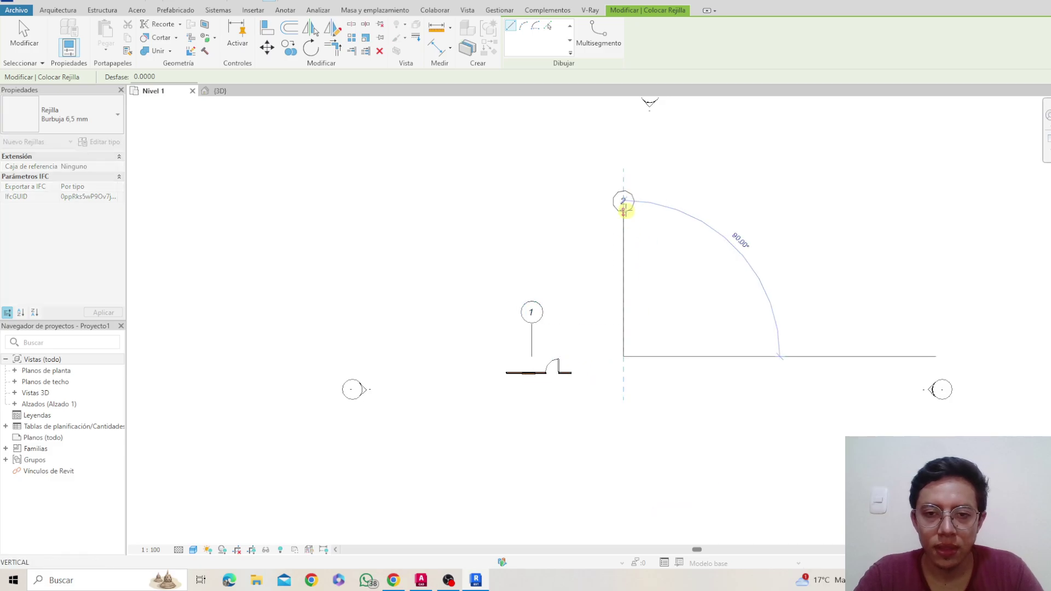
click(624, 207)
click(766, 371)
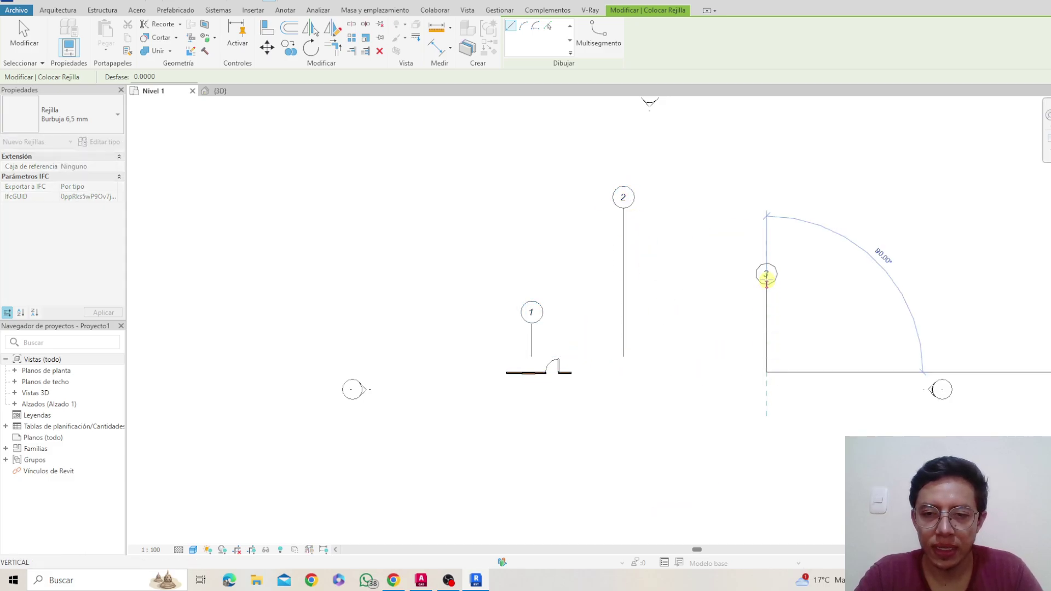
click(767, 214)
key(Escape)
key(Escape)
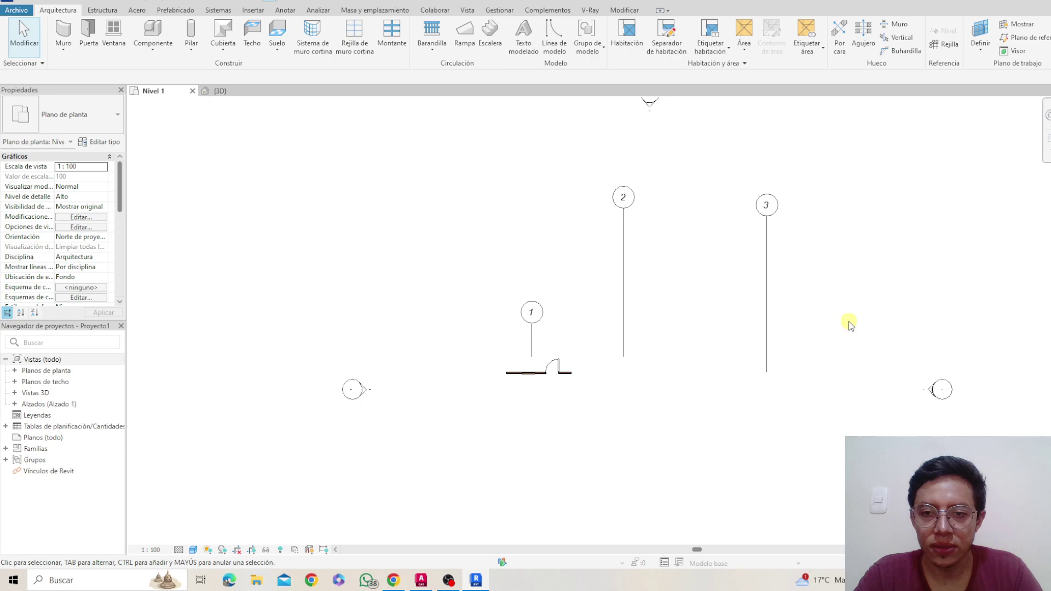
Step: Select all three grid lines in the floor plan and delete them
drag(846, 324, 488, 225)
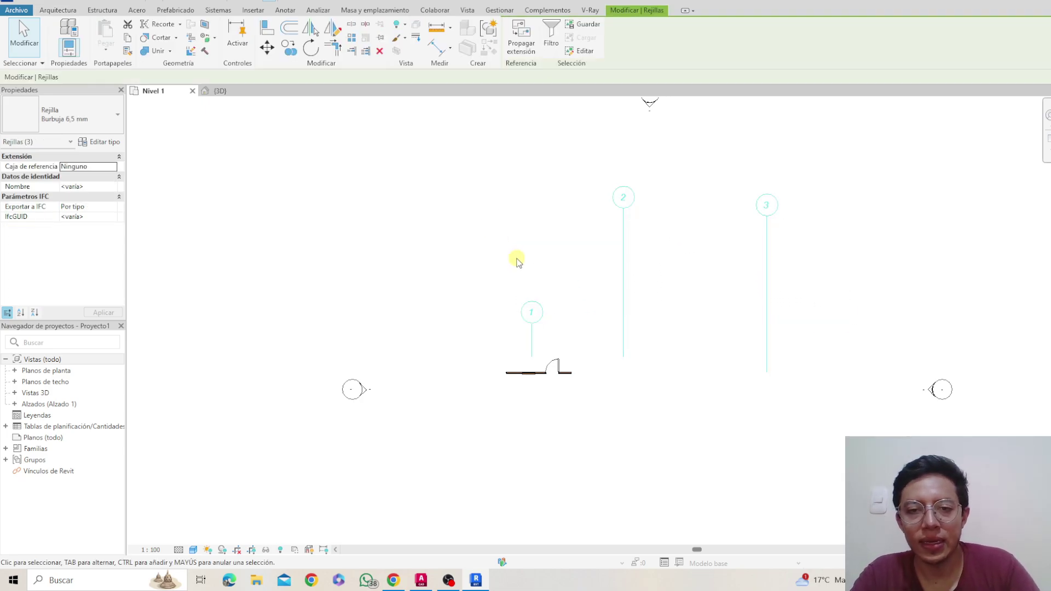
key(Escape)
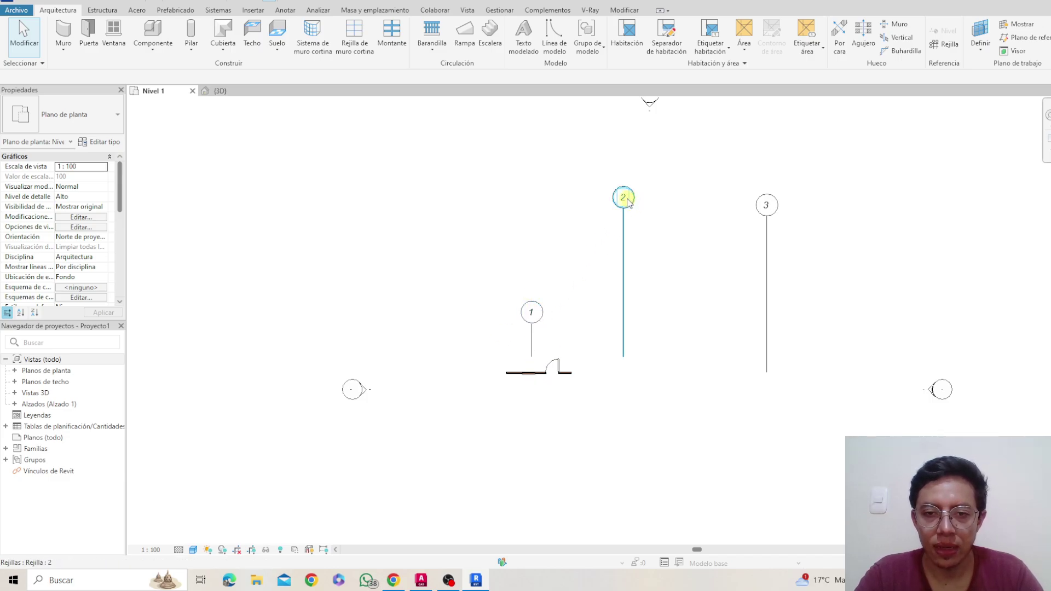
drag(808, 332, 364, 232)
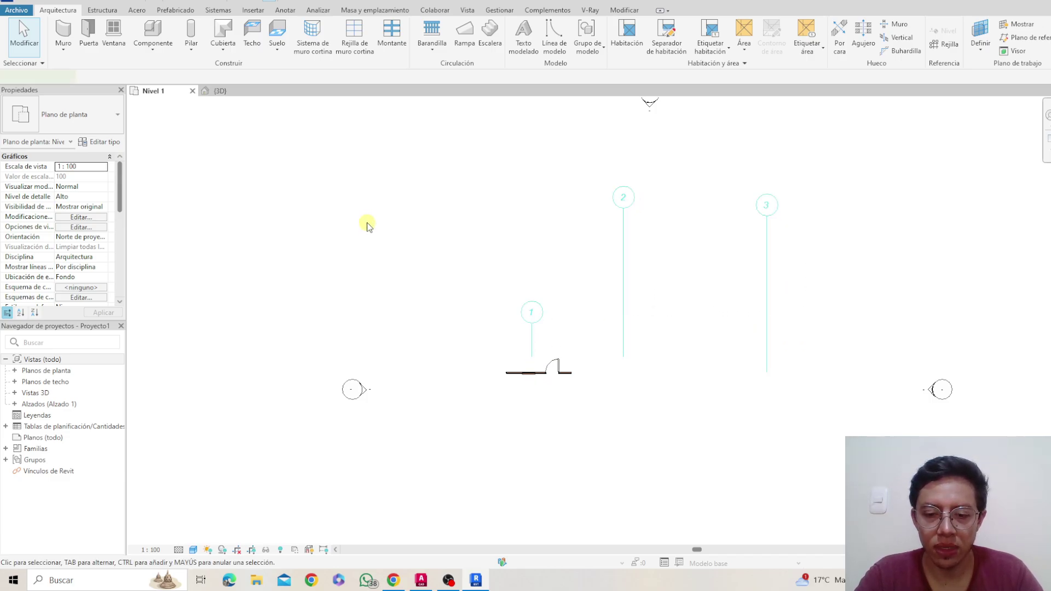
key(Delete)
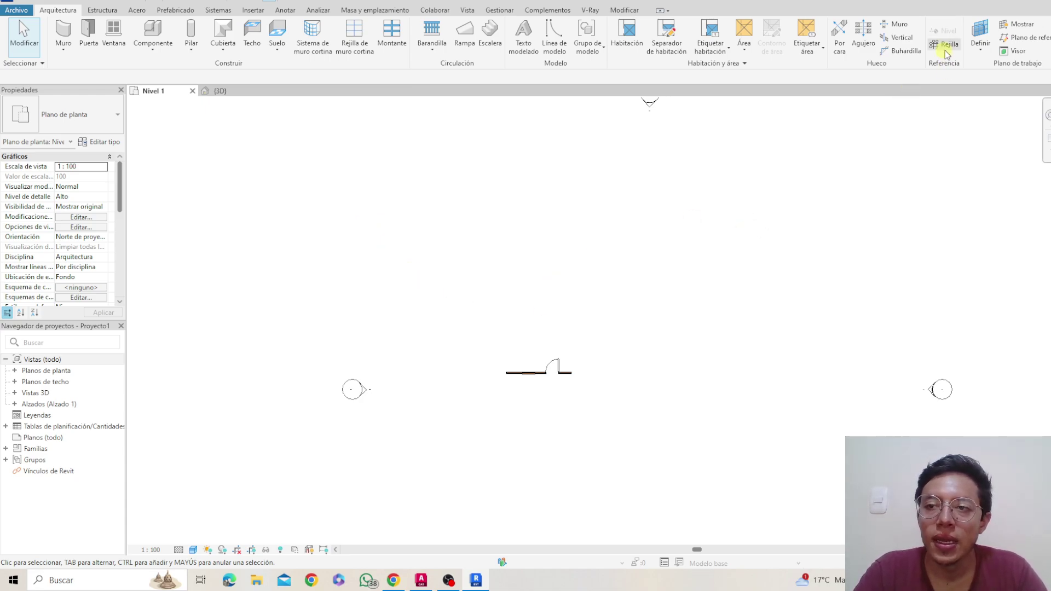
Step: Examine the command sets for structure, steel, precast, building systems and inserting linked or imported files
click(102, 12)
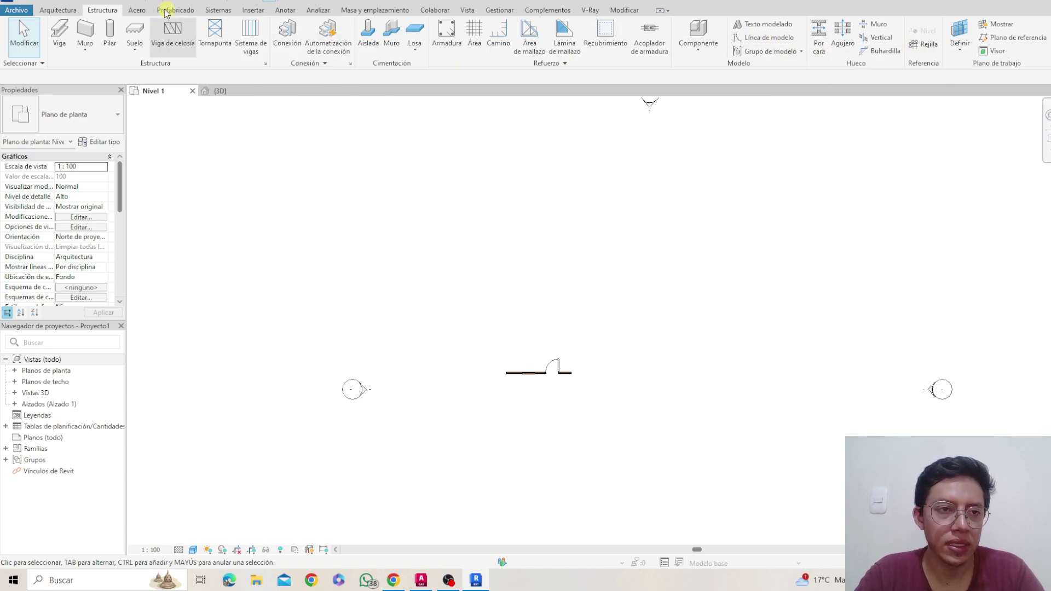
click(138, 10)
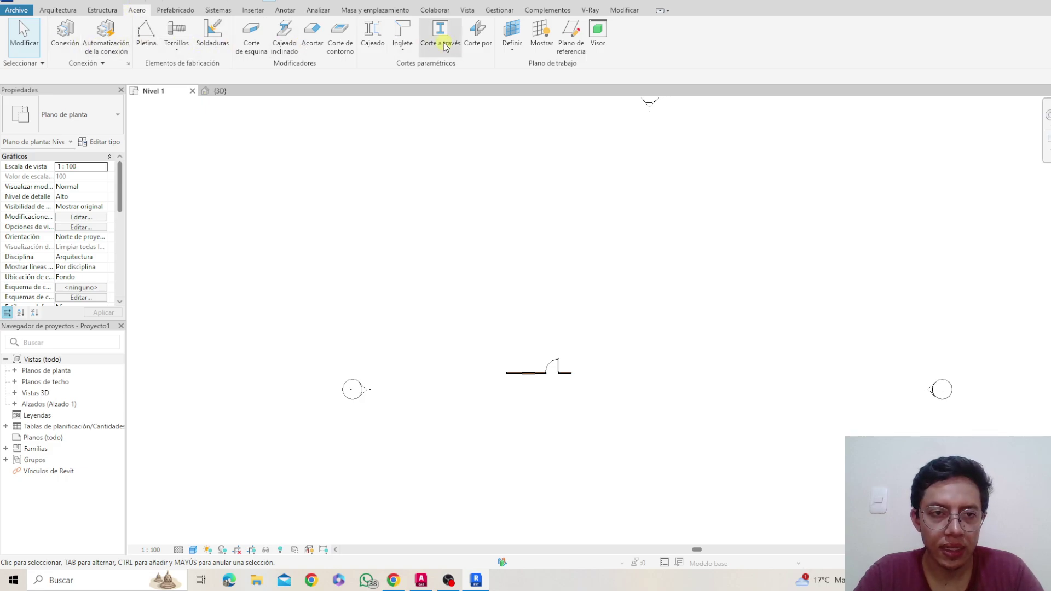
click(176, 11)
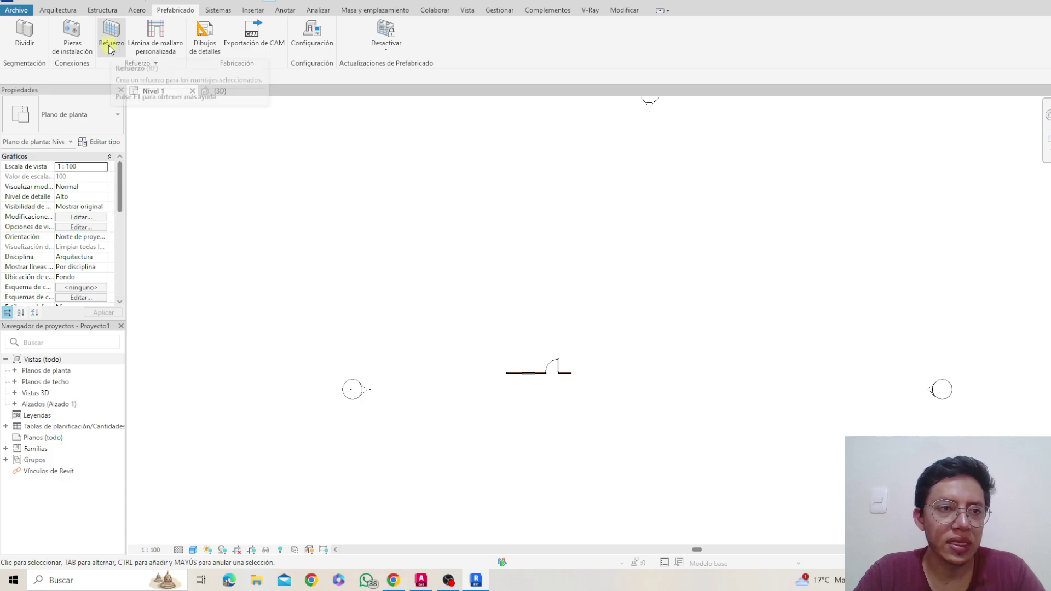
click(210, 13)
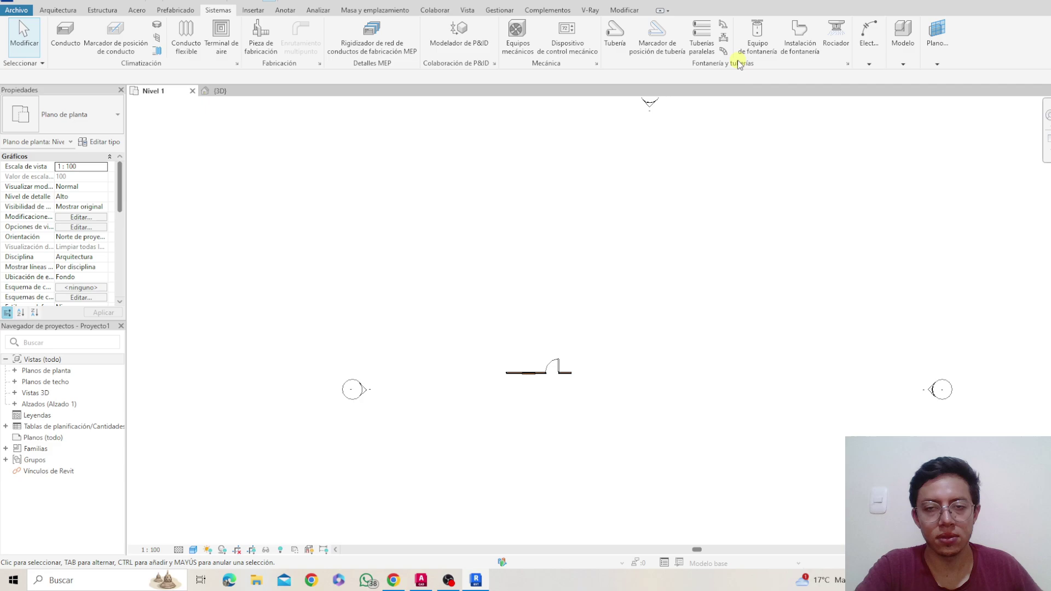
click(875, 64)
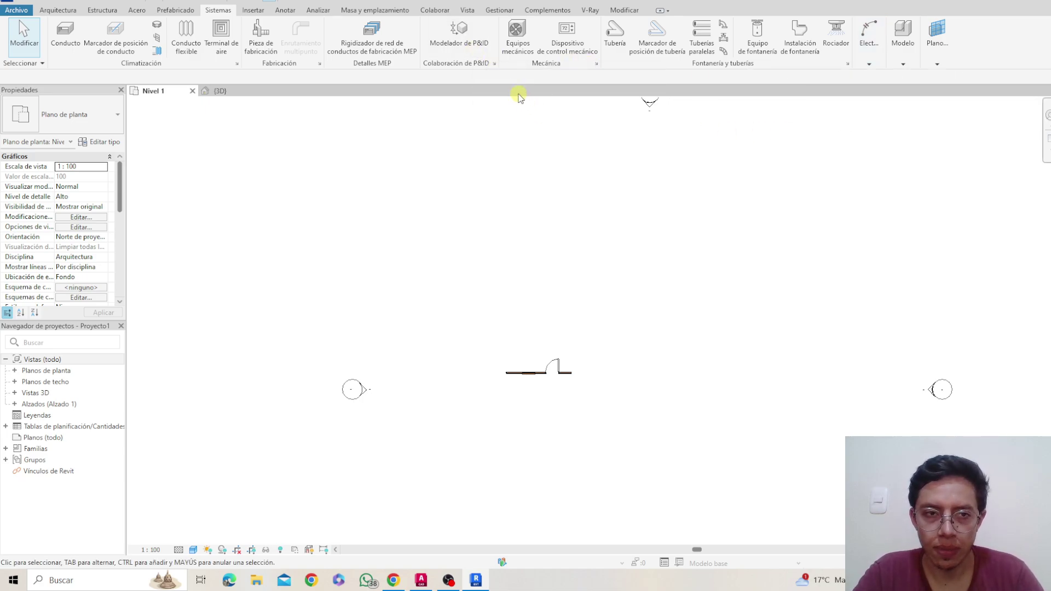
click(253, 10)
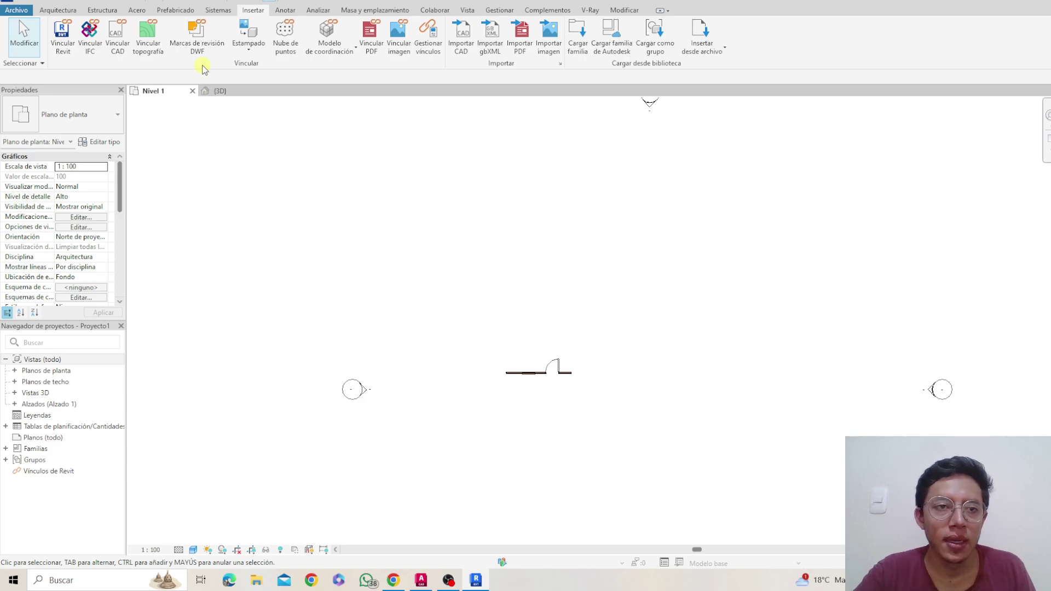
Step: Draw a chain of three detail lines above the wall, with the middle segment horizontal and about 9.1 m long
click(286, 10)
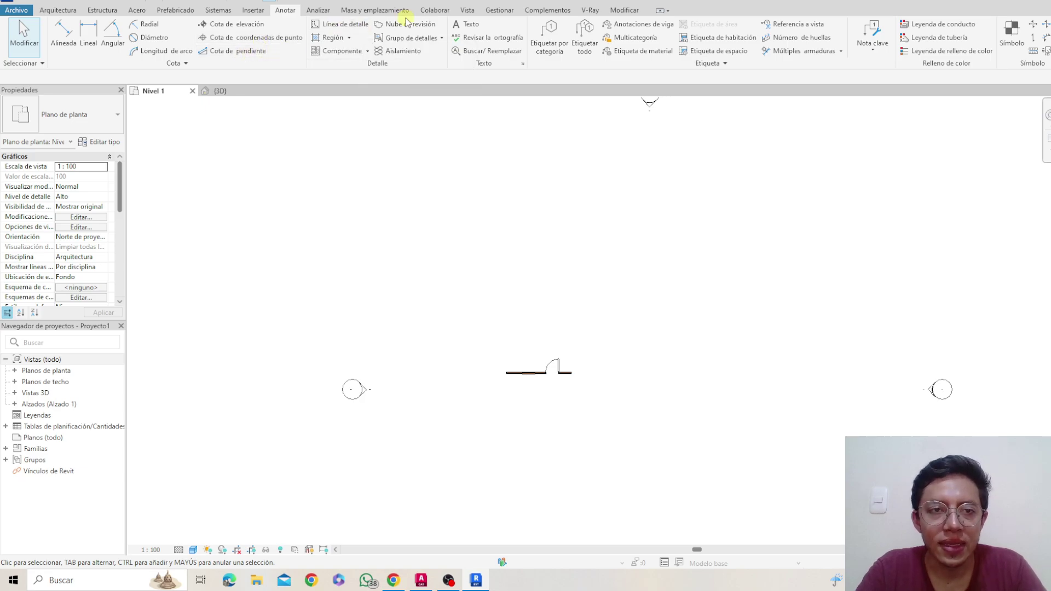
click(336, 27)
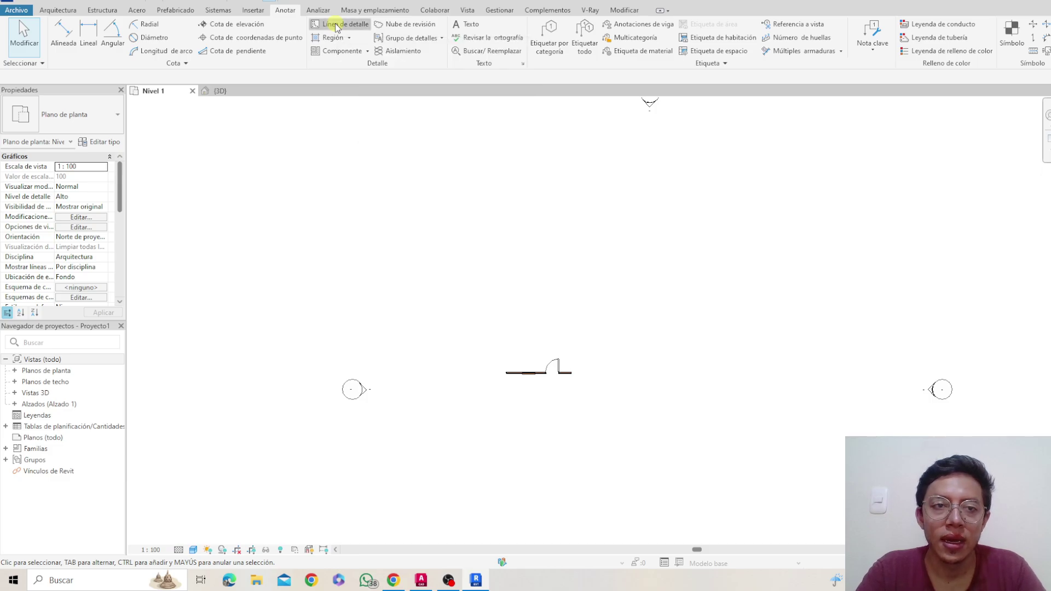
click(507, 338)
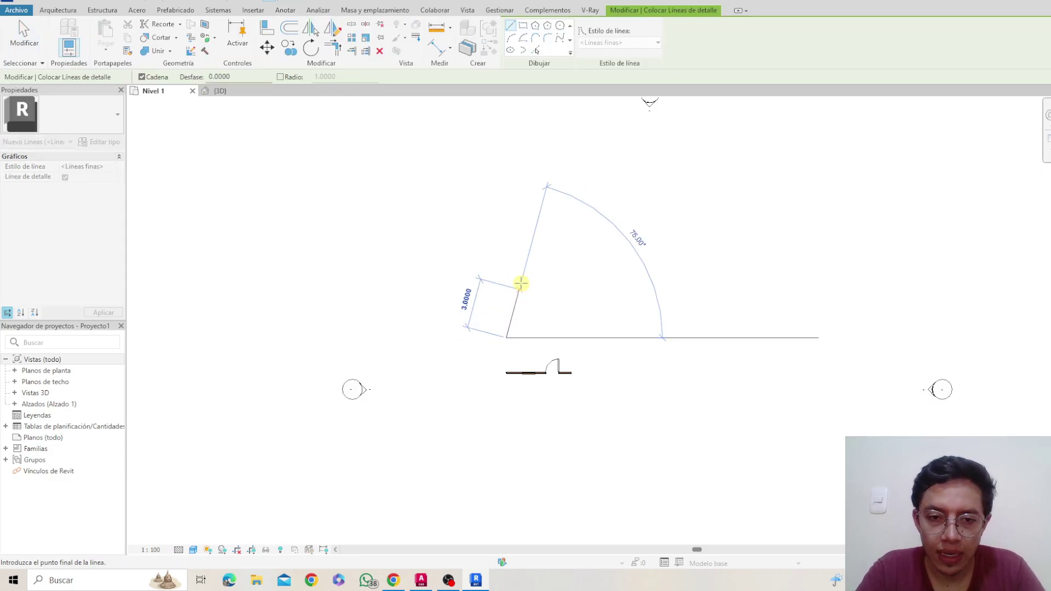
click(561, 243)
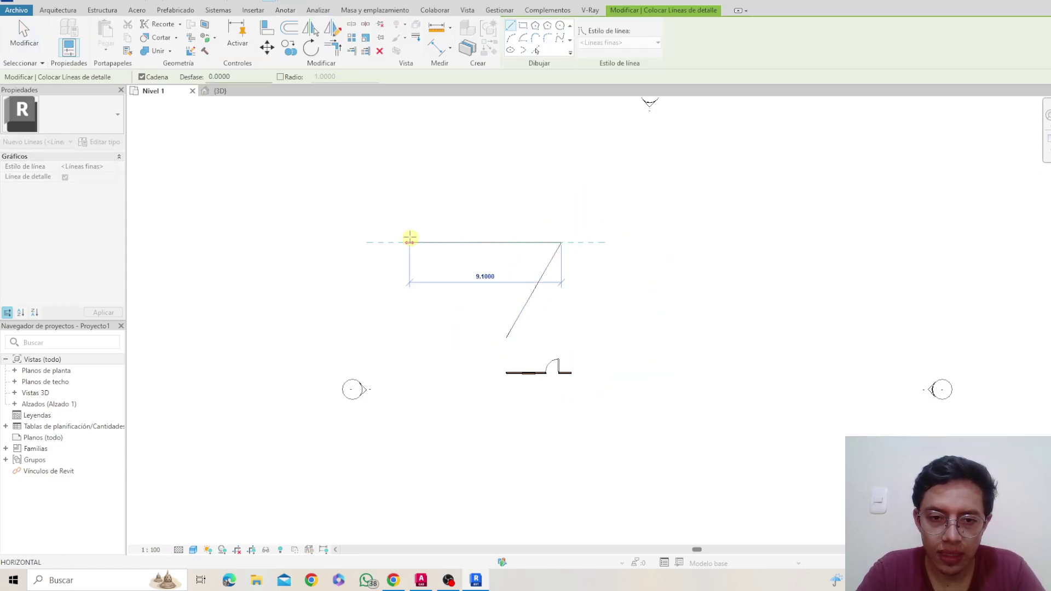
click(583, 313)
key(Escape)
key(Escape)
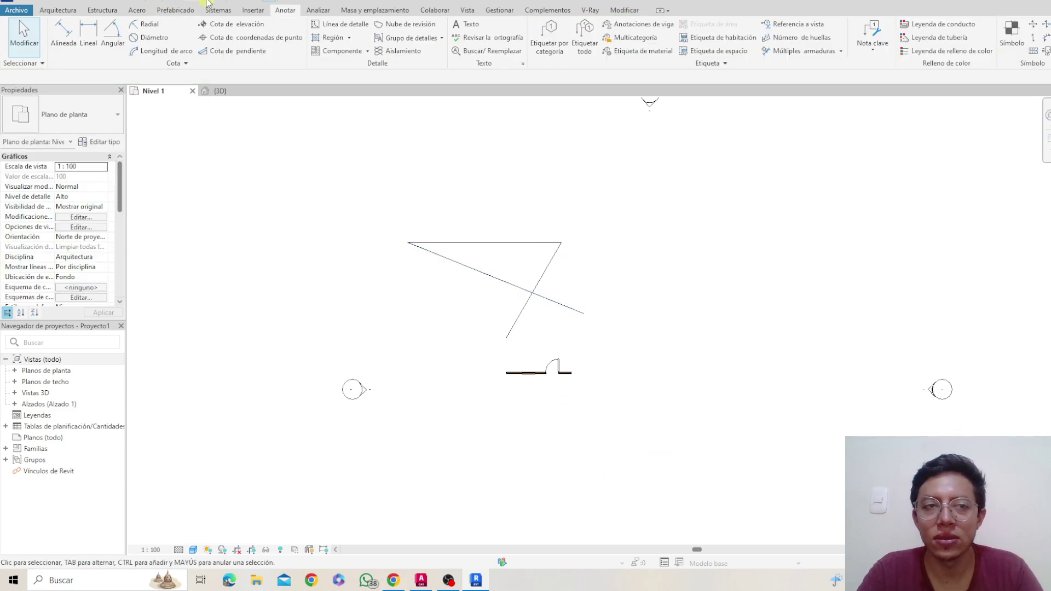
Step: Check the model in the 3D view, then return to the Nivel 1 floor plan
click(241, 4)
scroll(456, 274, down, 5)
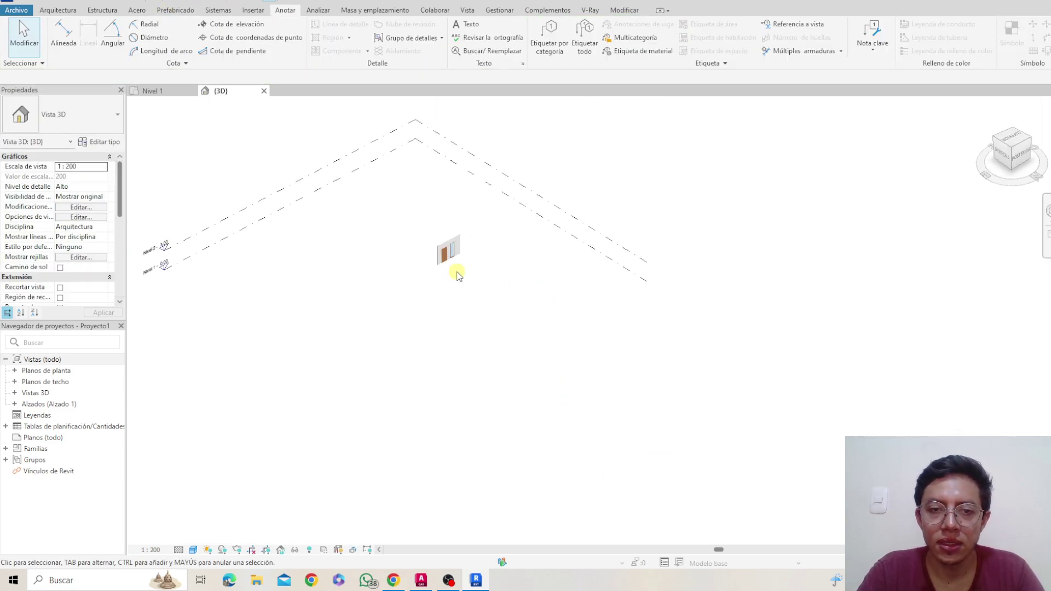
click(153, 92)
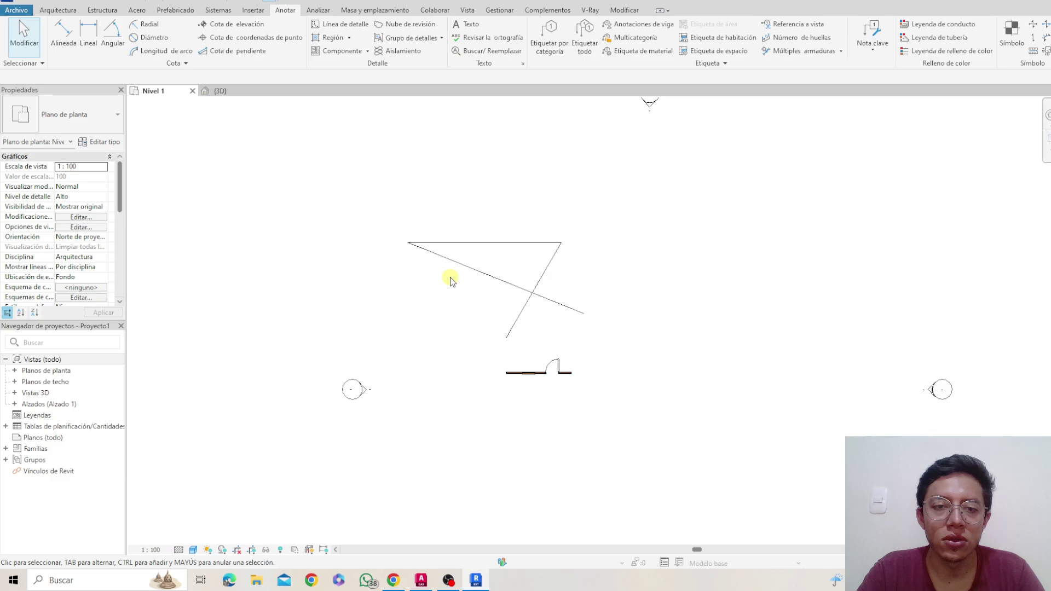
Step: Select the whole chain of detail lines above the wall and delete it
click(550, 308)
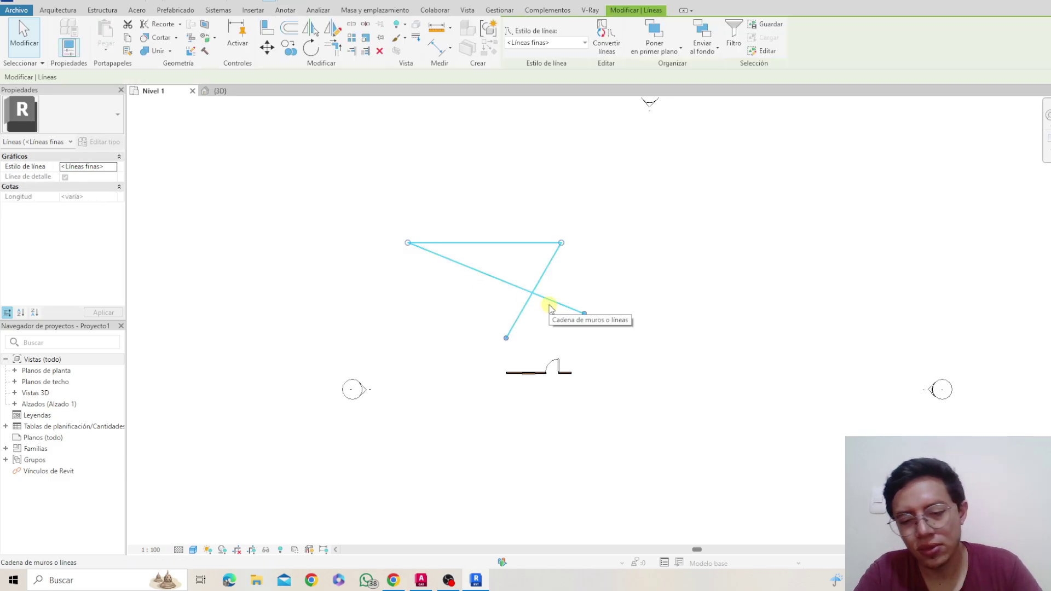
key(Delete)
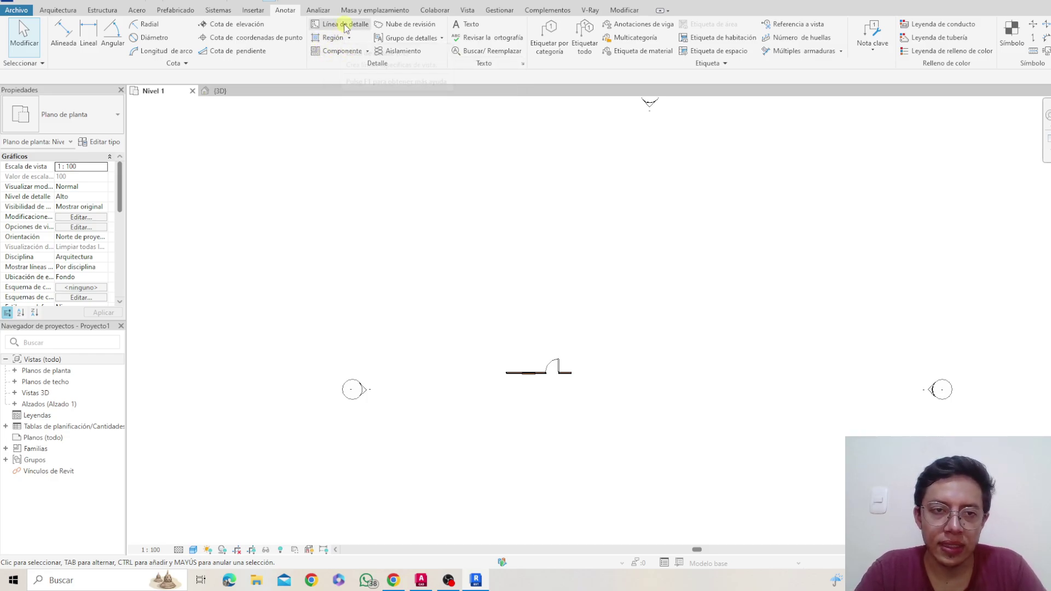
Step: Try to place a detail component in the floor plan, without loading a detail item family
click(364, 51)
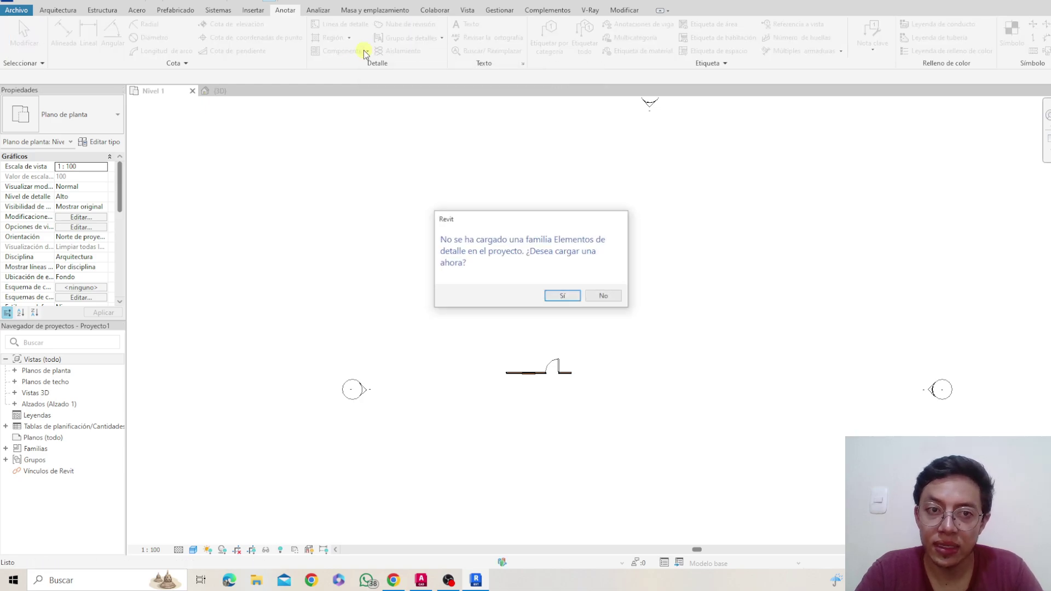
key(Escape)
click(366, 50)
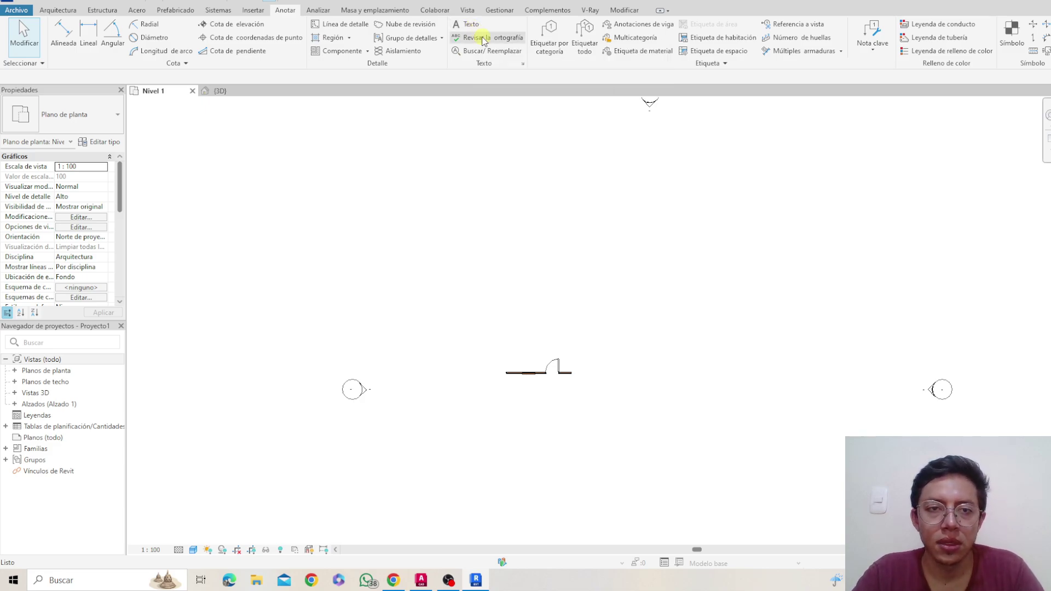
Step: Try to tag the window in the wall by category, with a leader
click(549, 47)
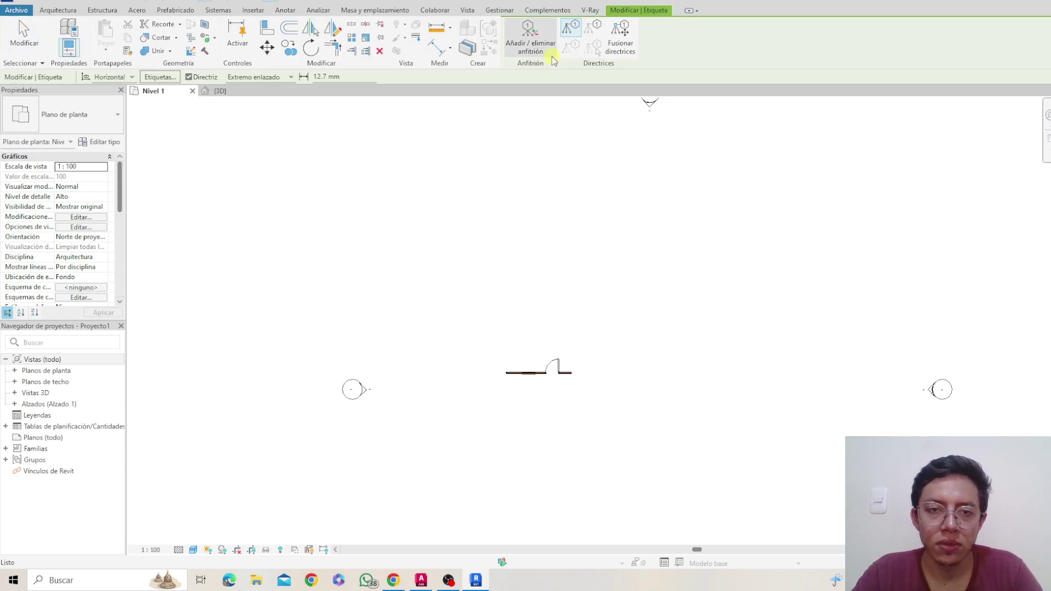
click(526, 377)
scroll(527, 377, up, 2)
scroll(527, 376, up, 2)
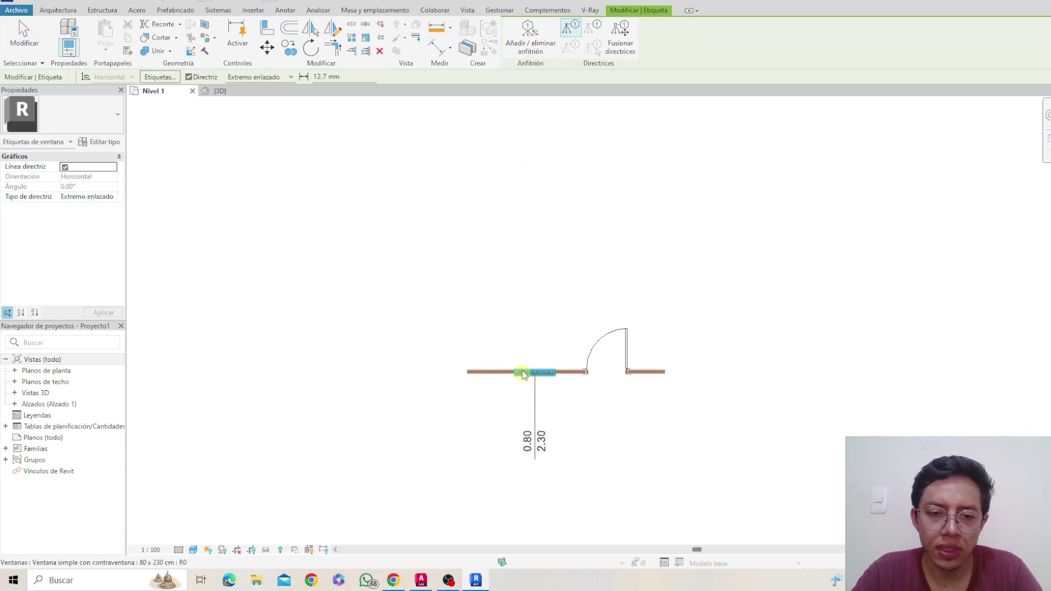
scroll(526, 116, down, 1)
key(Escape)
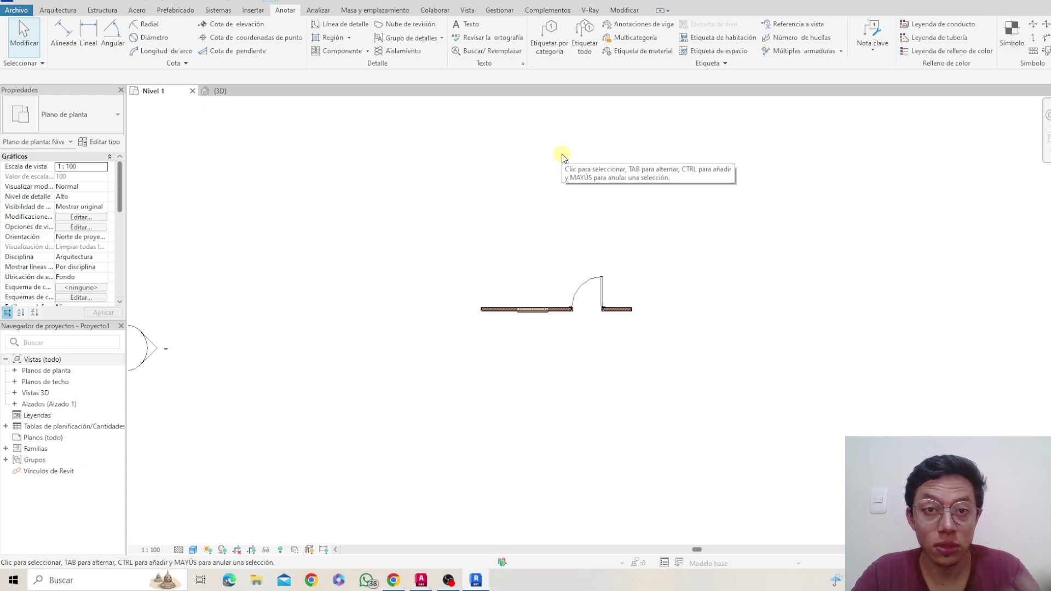
scroll(576, 356, up, 2)
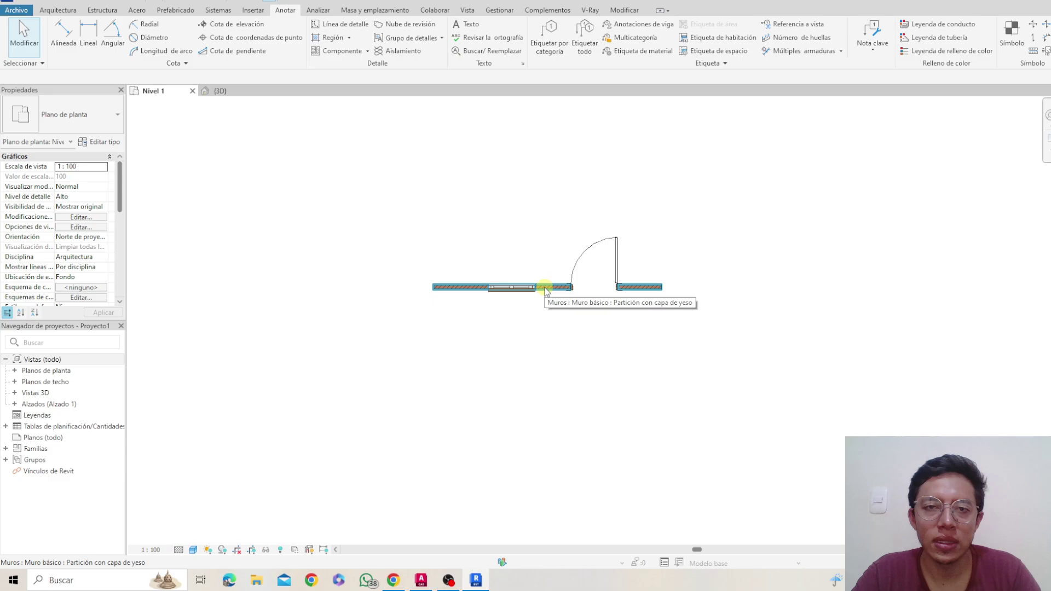
scroll(544, 288, down, 2)
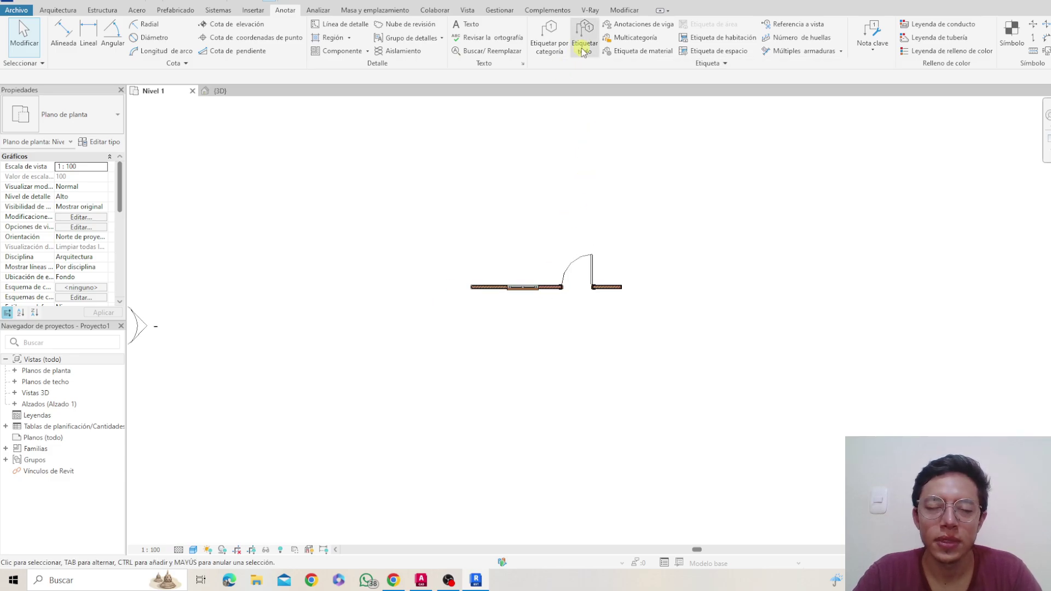
Step: Examine the command sets for analysis, massing and site, collaboration and views, including the Section command
click(318, 10)
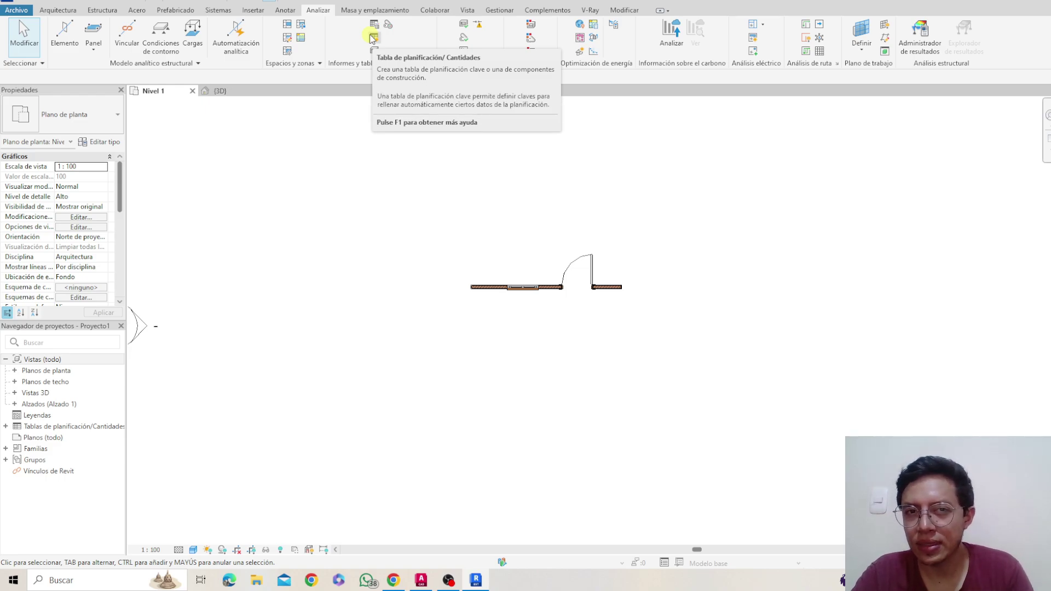
click(403, 10)
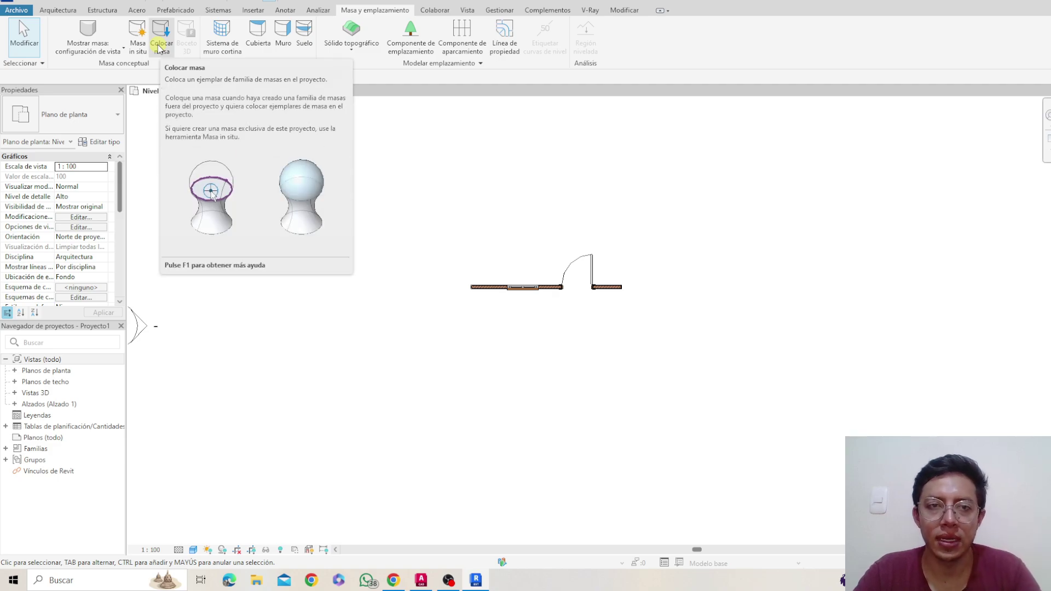
click(441, 11)
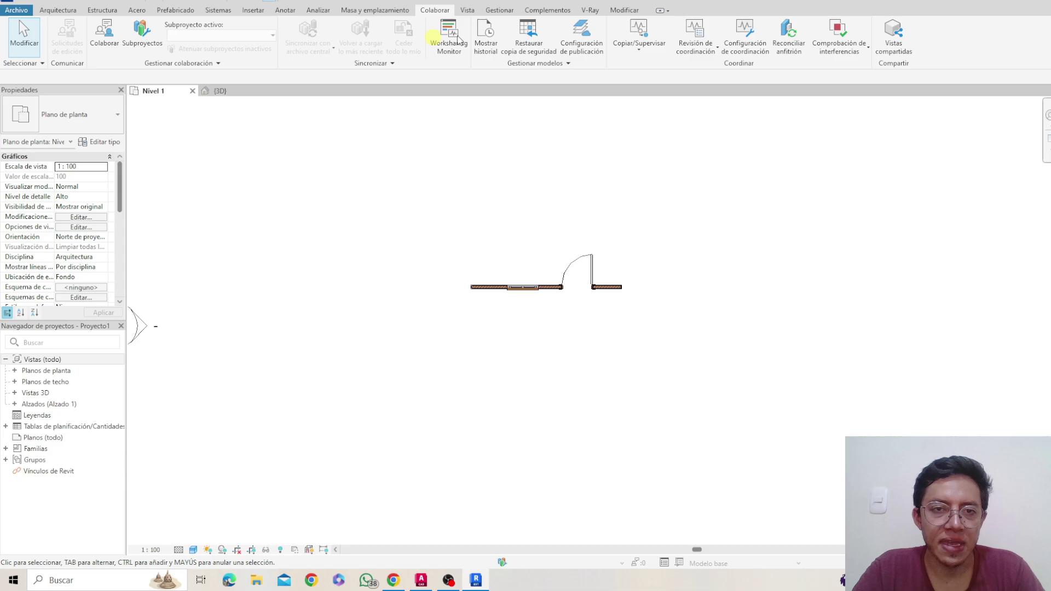
click(474, 11)
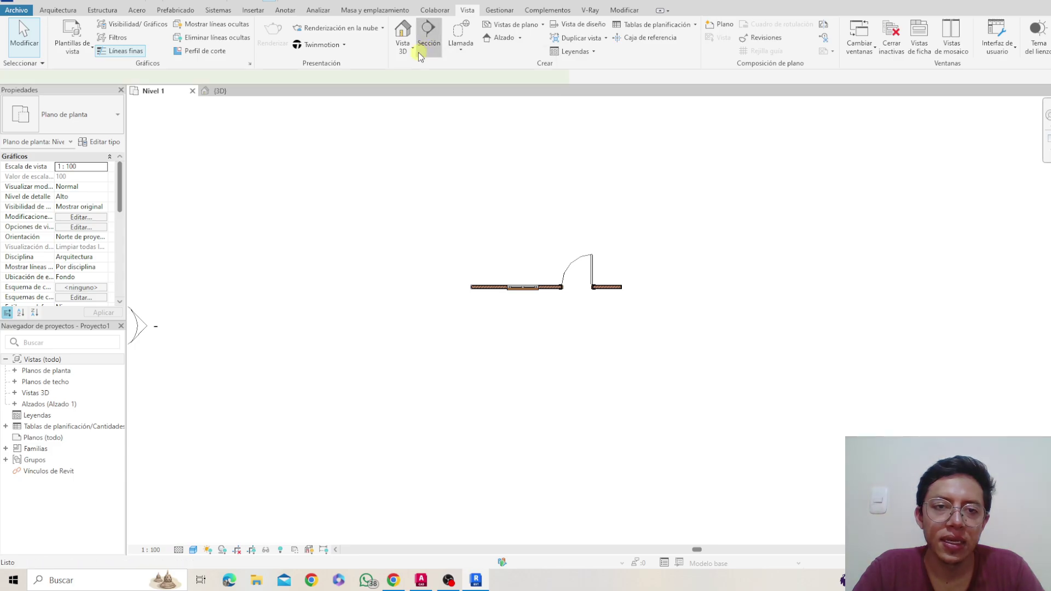
click(428, 34)
key(Escape)
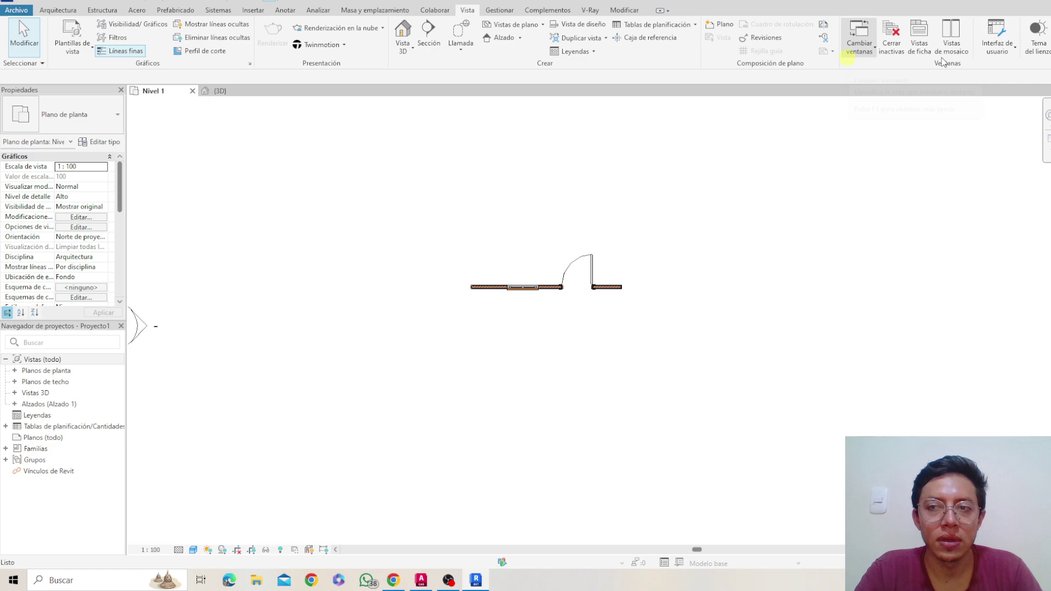
Step: Hide the project browser, the navigation bar and the properties palette from the user interface
click(1016, 51)
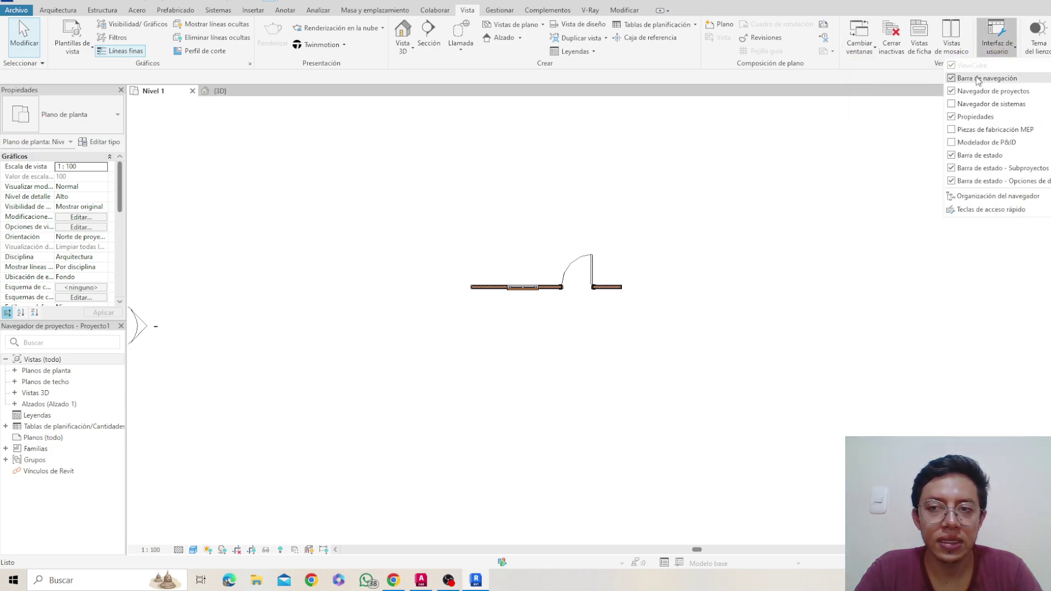
click(980, 91)
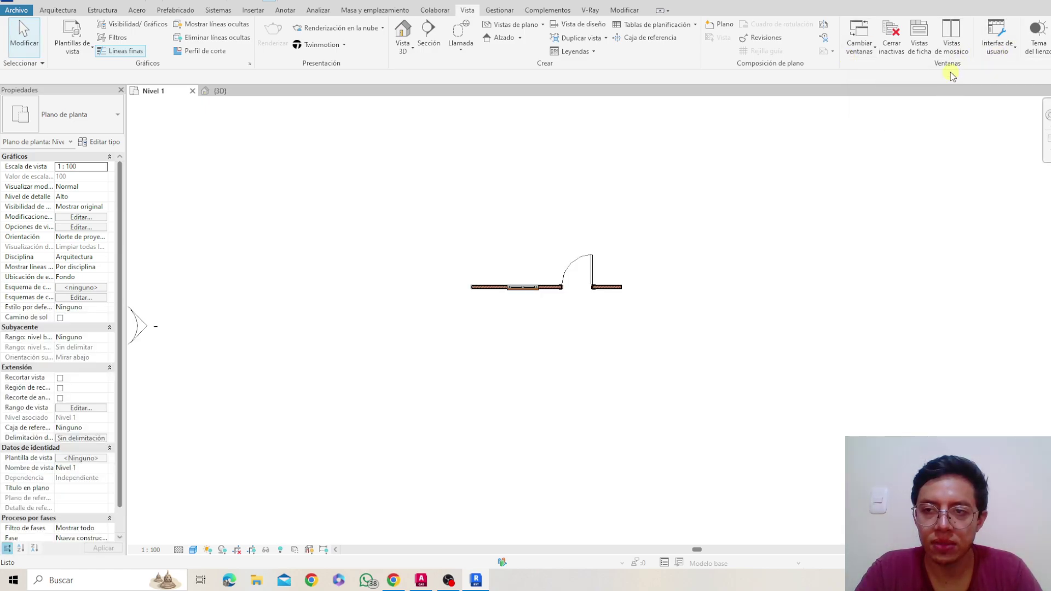
click(987, 44)
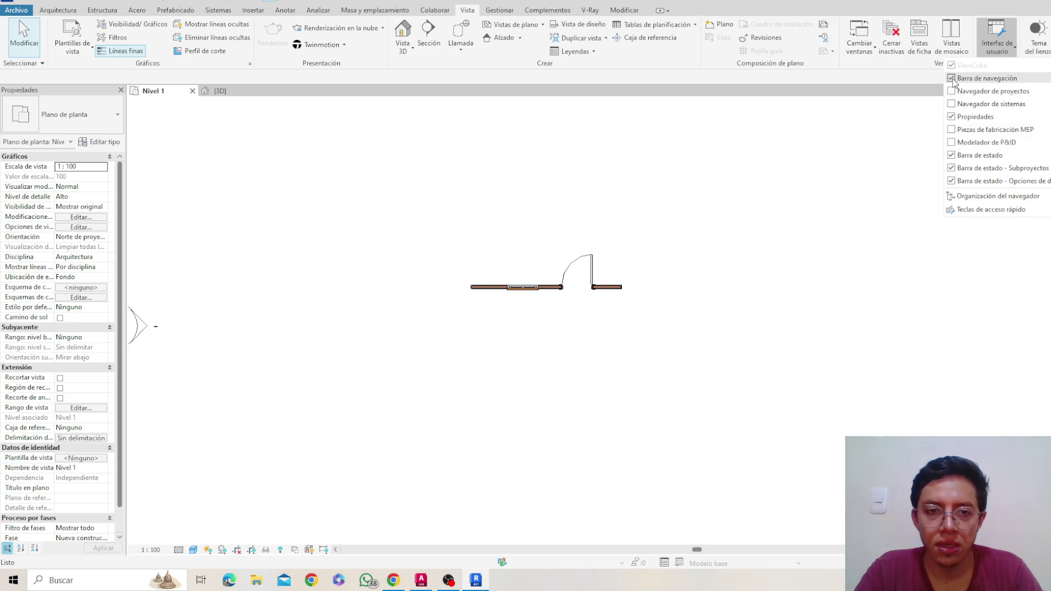
click(954, 81)
click(987, 47)
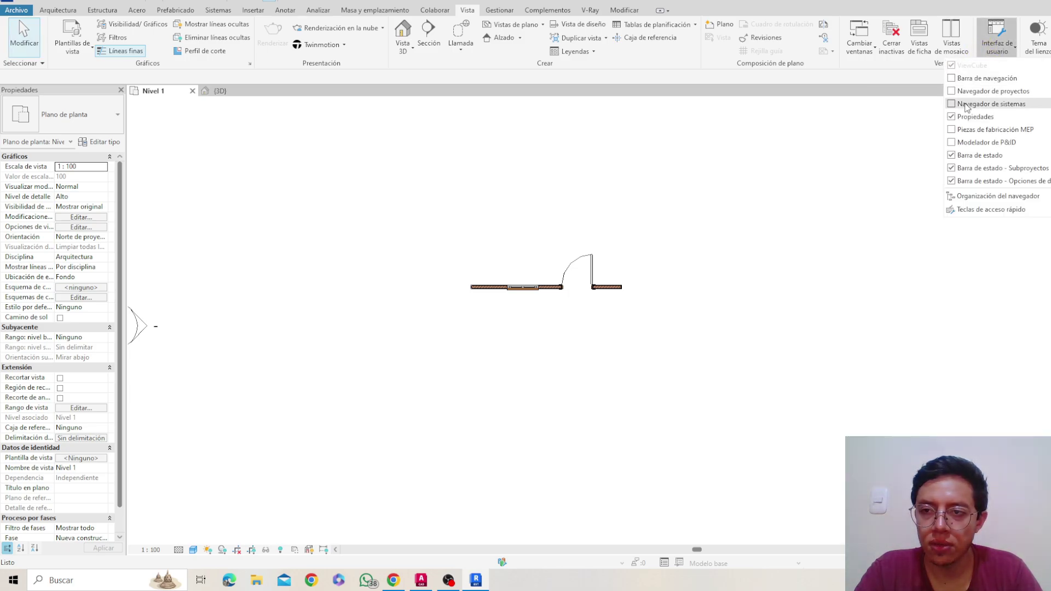
click(952, 117)
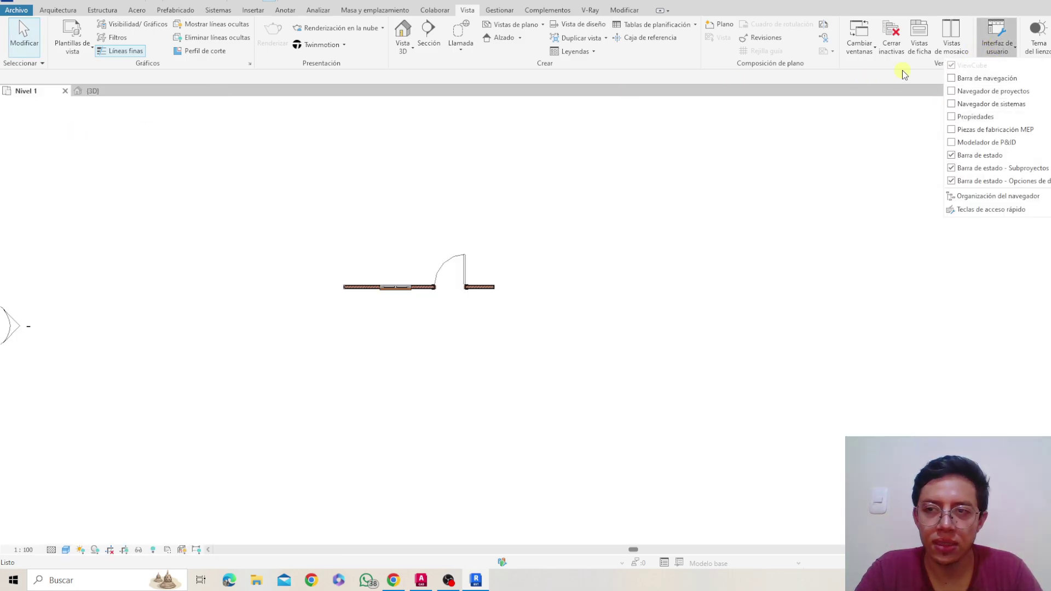
Step: Show the system browser and hide it again
click(998, 46)
click(998, 47)
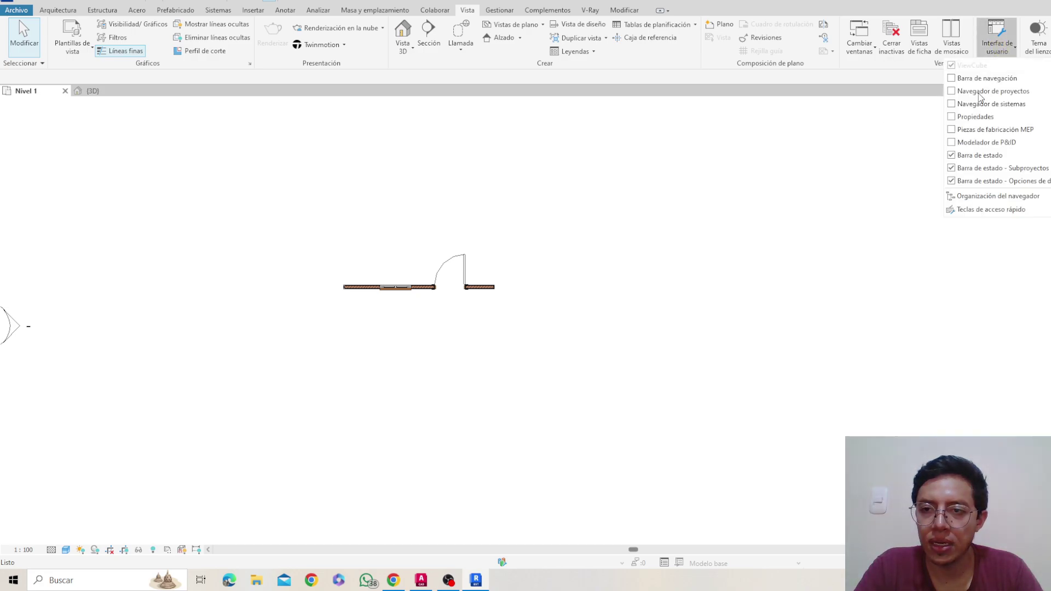
click(953, 105)
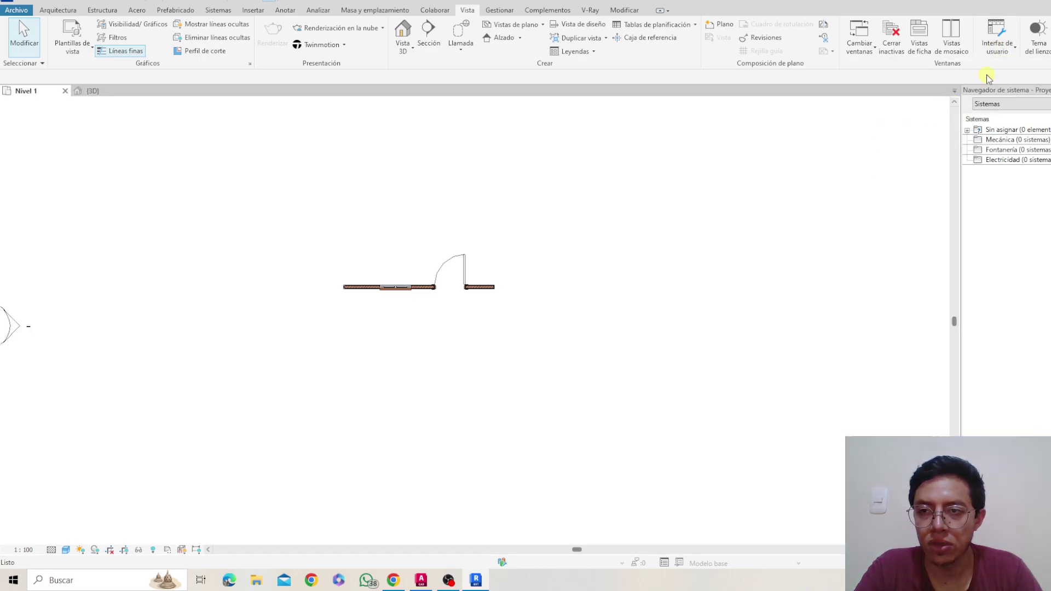
click(996, 47)
click(955, 105)
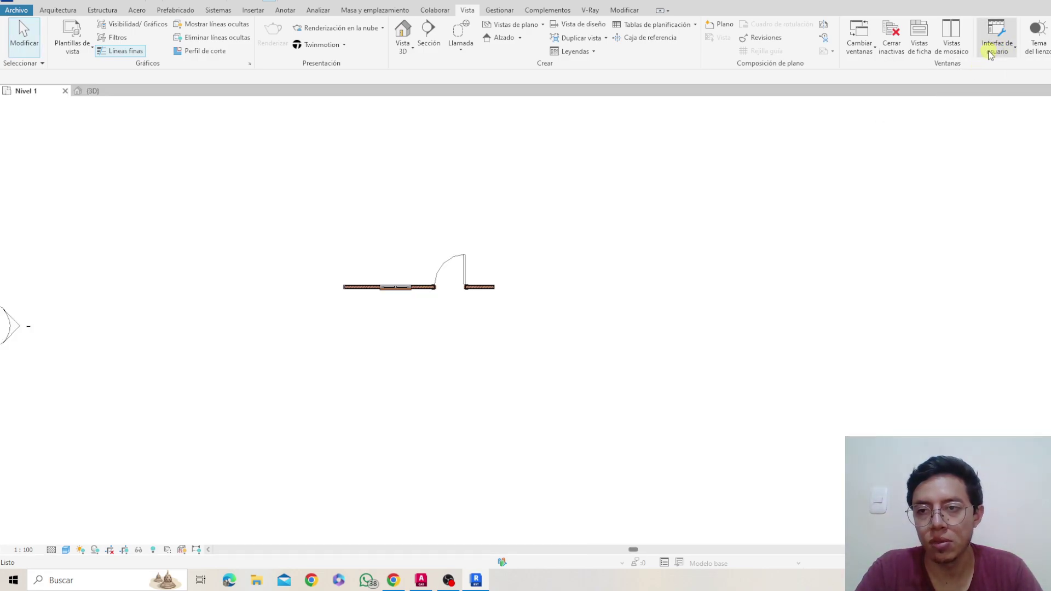
Step: Show the project browser and the properties palette again
click(988, 50)
click(952, 92)
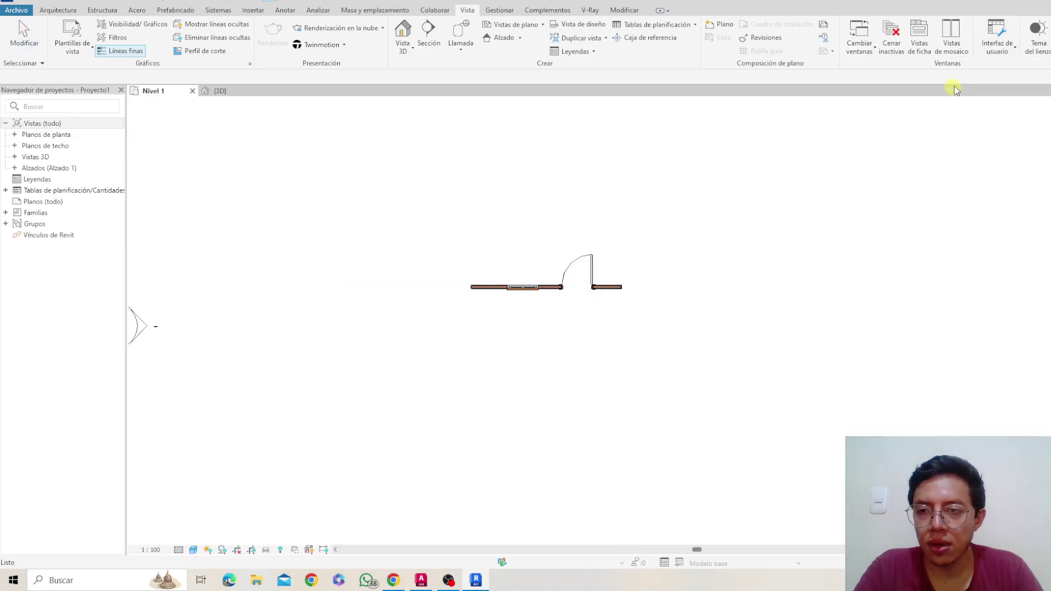
click(997, 47)
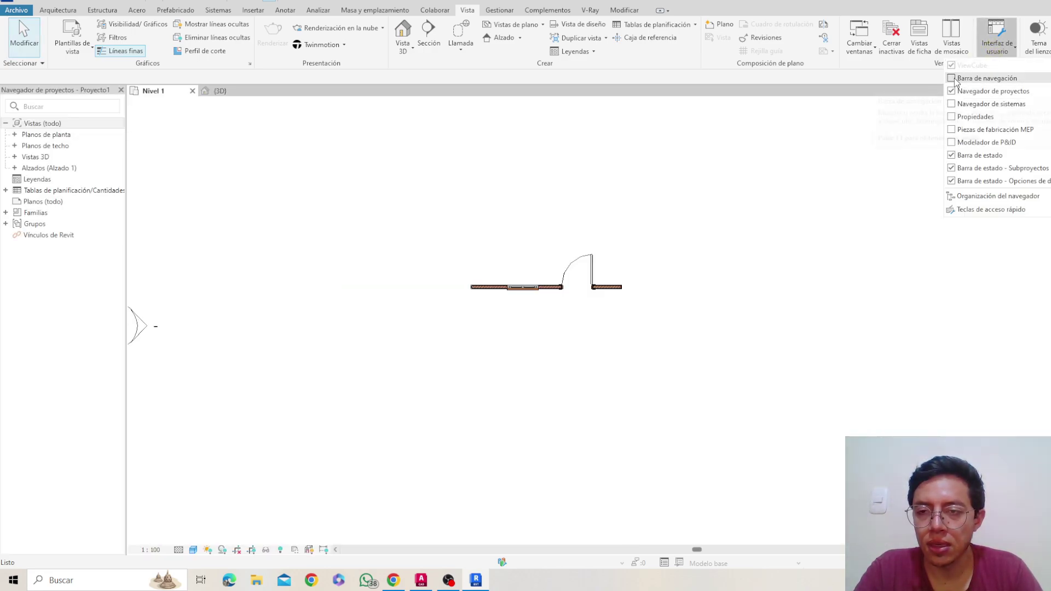
click(955, 117)
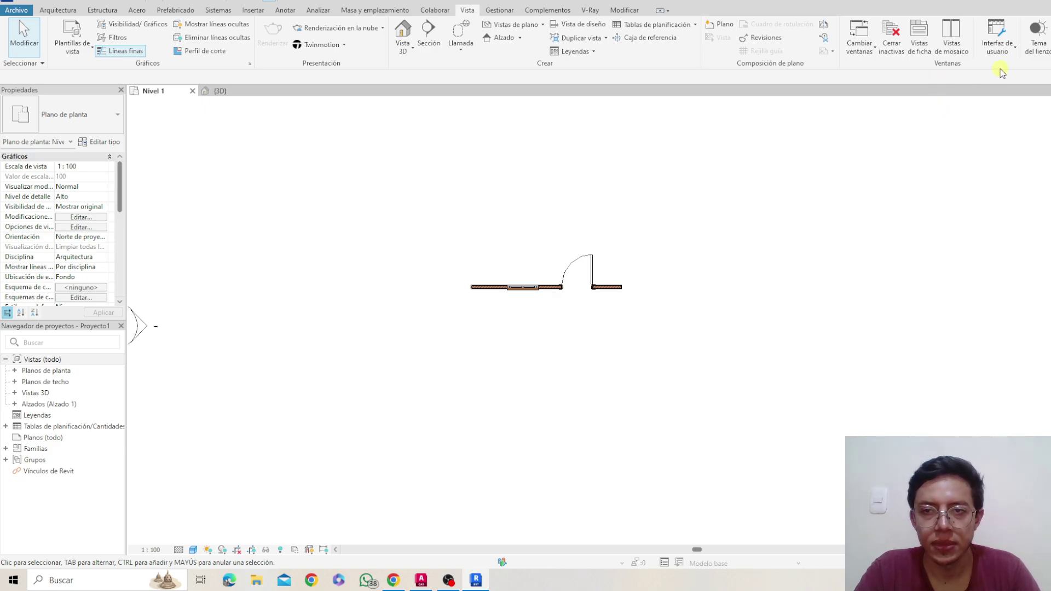
Step: Examine the command sets for project management, add-ins and V-Ray rendering
click(507, 12)
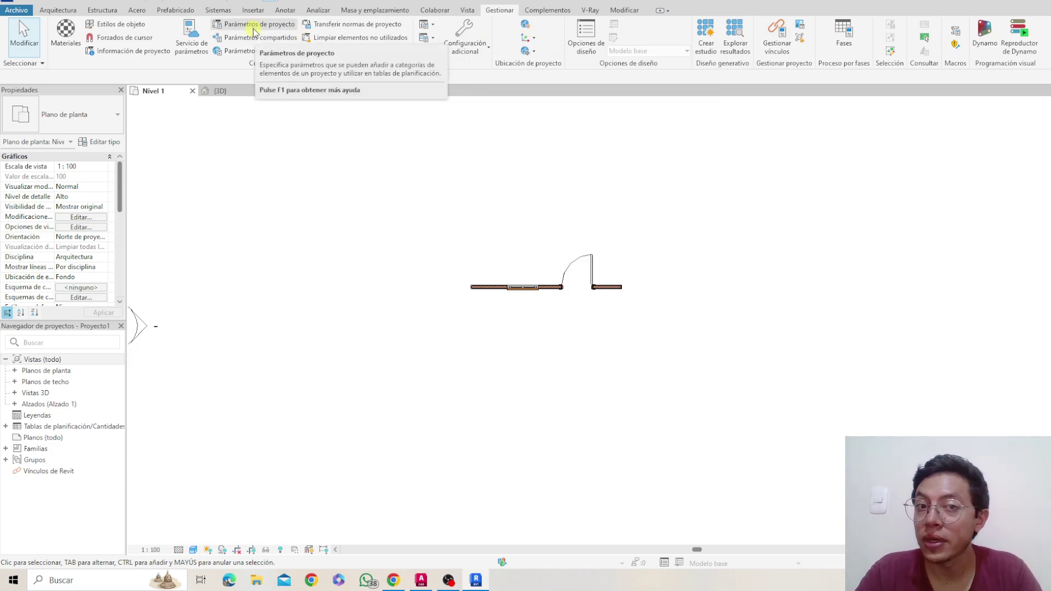
click(553, 12)
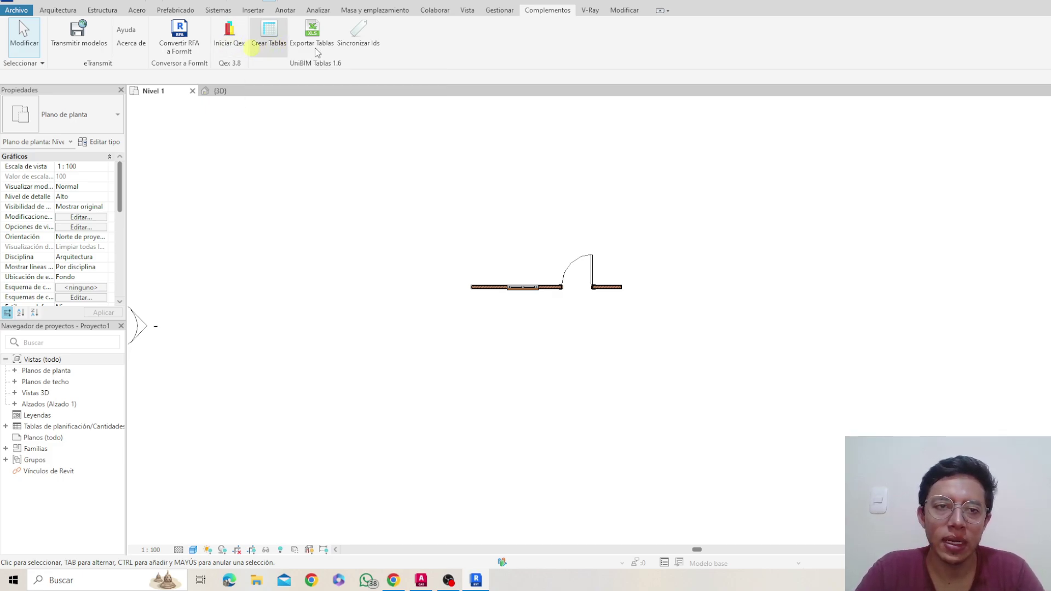
click(590, 11)
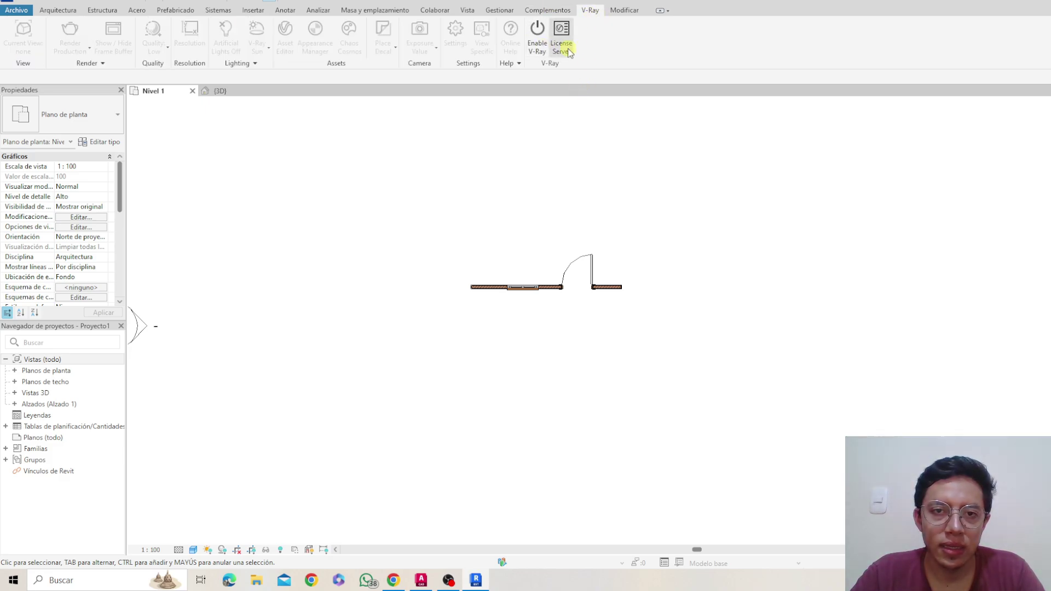
Step: Examine the command sets for modifying elements, architecture and structure, with a closer view of the wall in plan
click(623, 9)
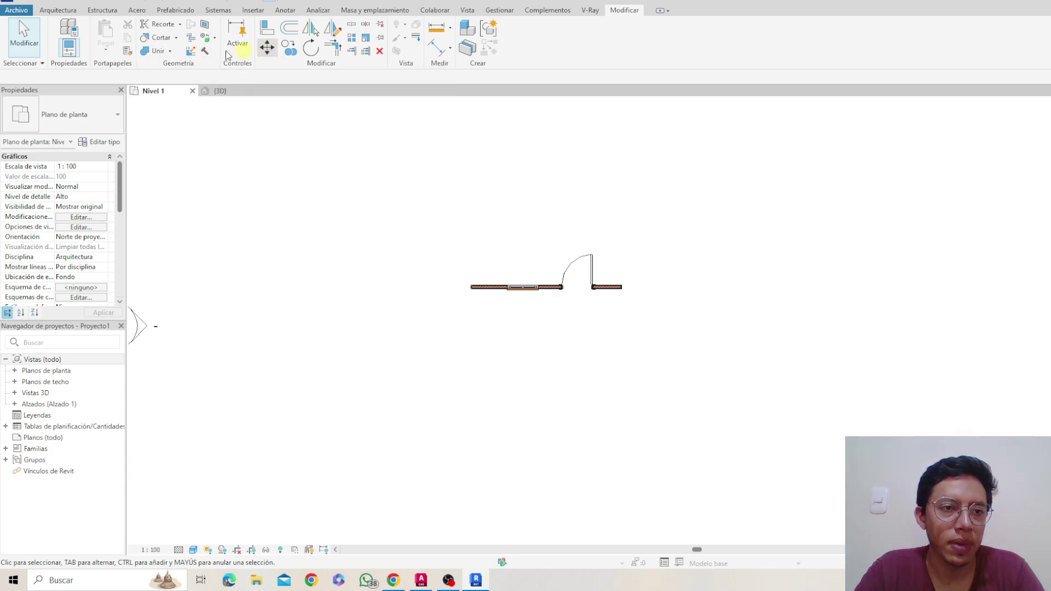
scroll(544, 301, up, 5)
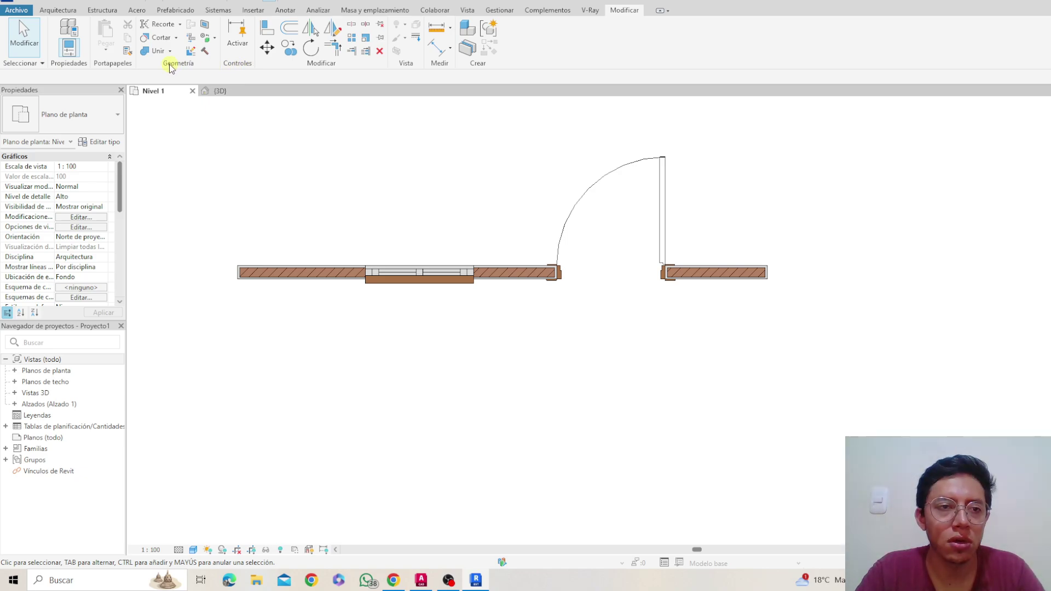
click(49, 10)
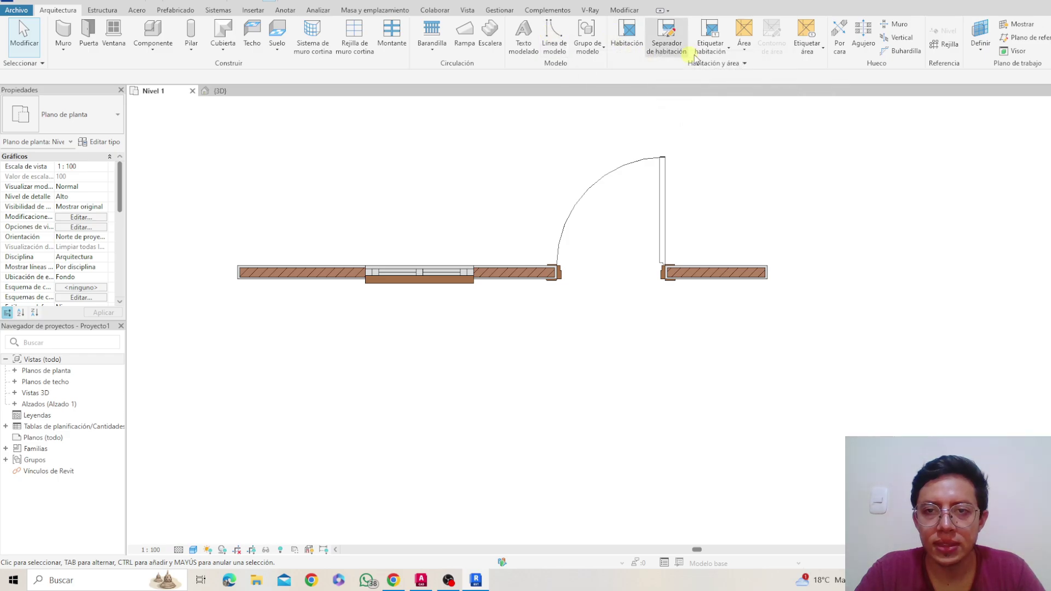
click(108, 10)
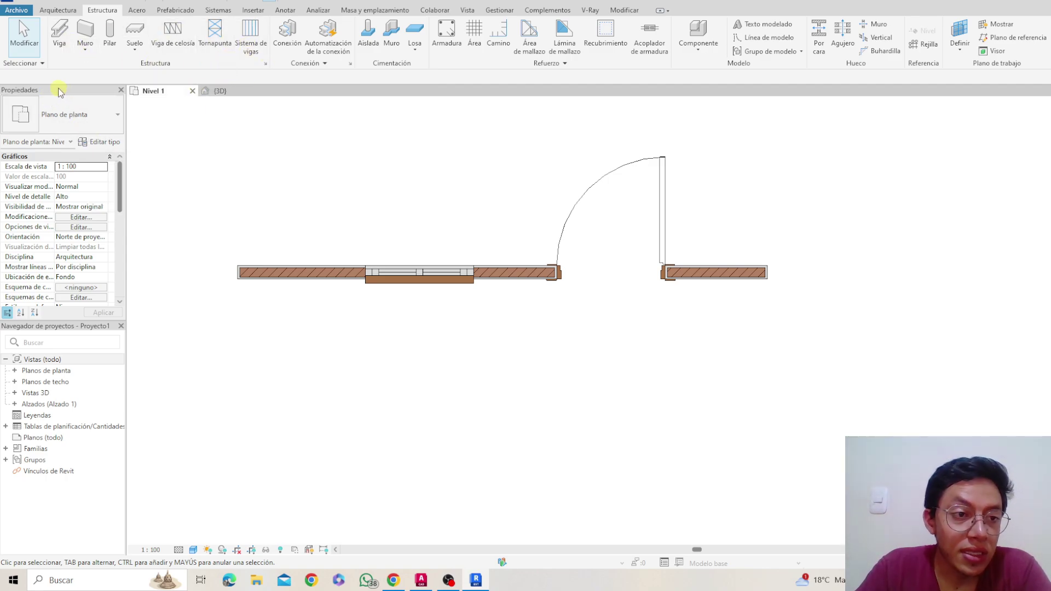
Step: Undock the properties palette and enlarge it in height and width
drag(50, 90, 873, 181)
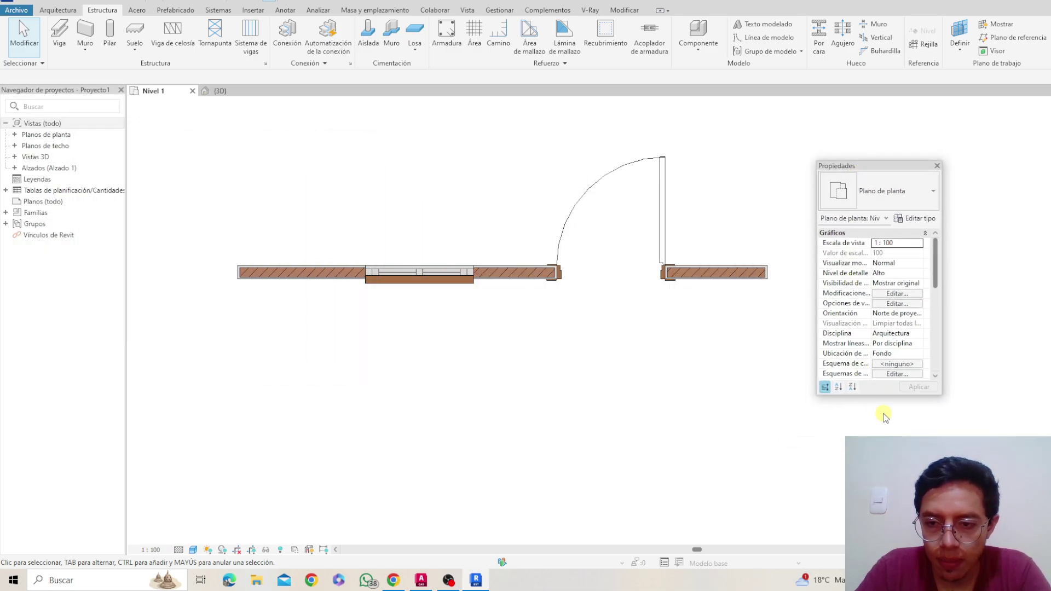
drag(888, 395, 888, 498)
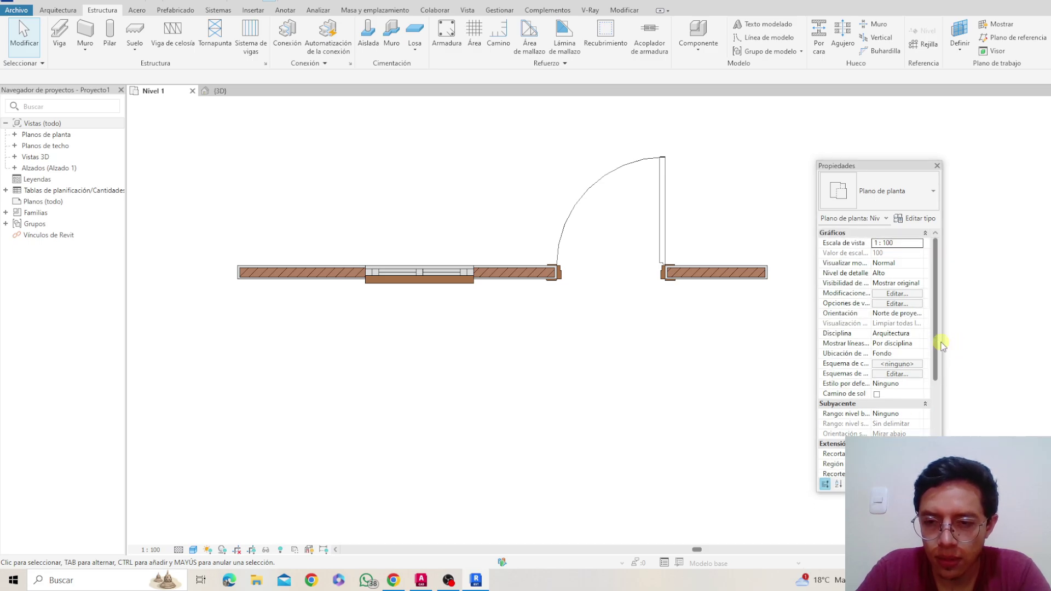
drag(941, 341, 1019, 345)
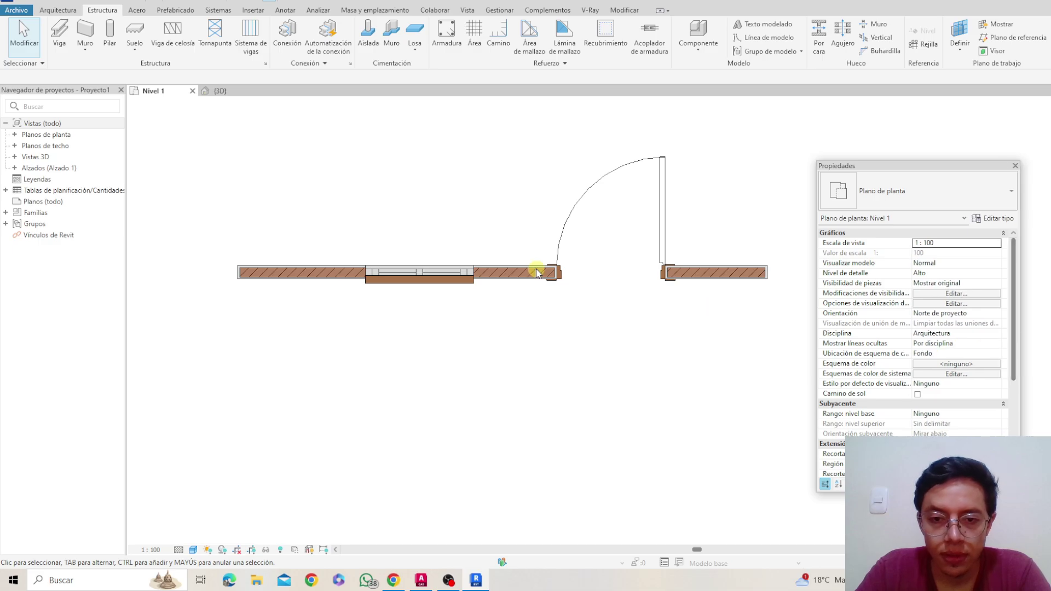
Step: Select the wall in the Nivel 1 floor plan and review its constraints, dimensions, identity data and phasing properties
scroll(512, 290, up, 1)
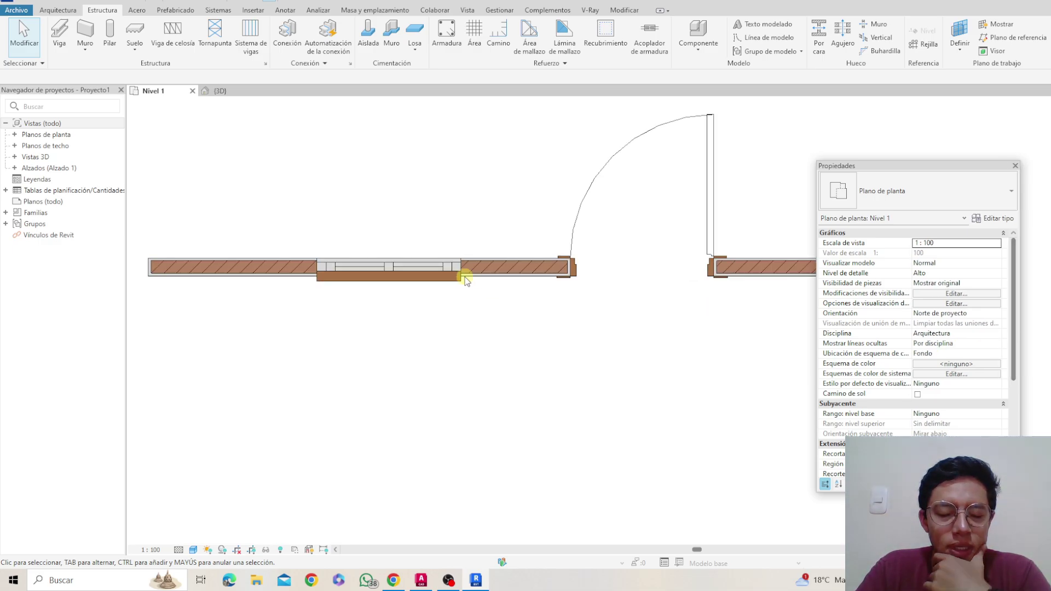
scroll(500, 272, down, 2)
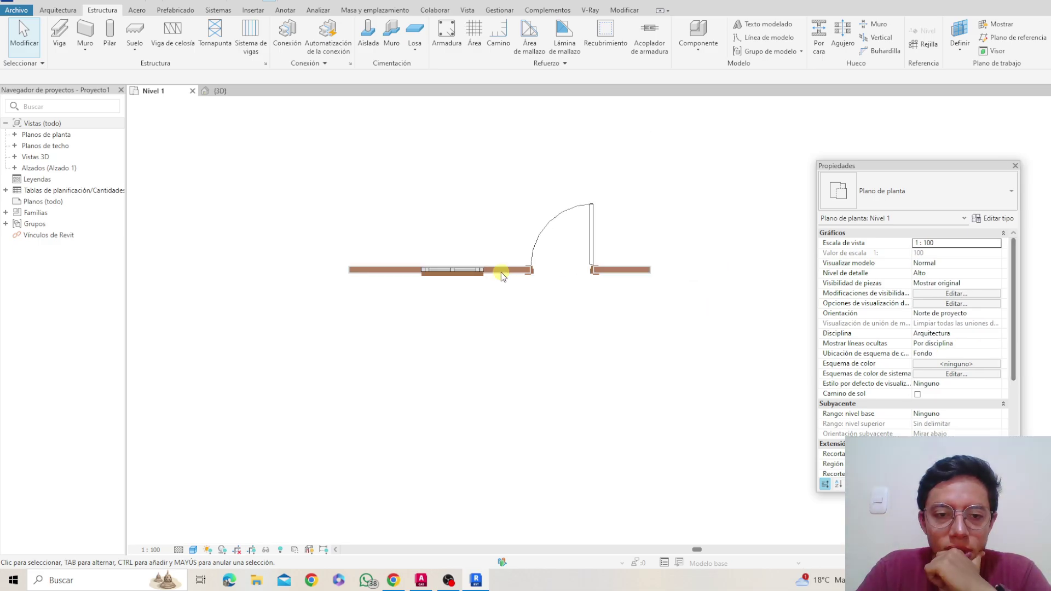
scroll(501, 272, up, 3)
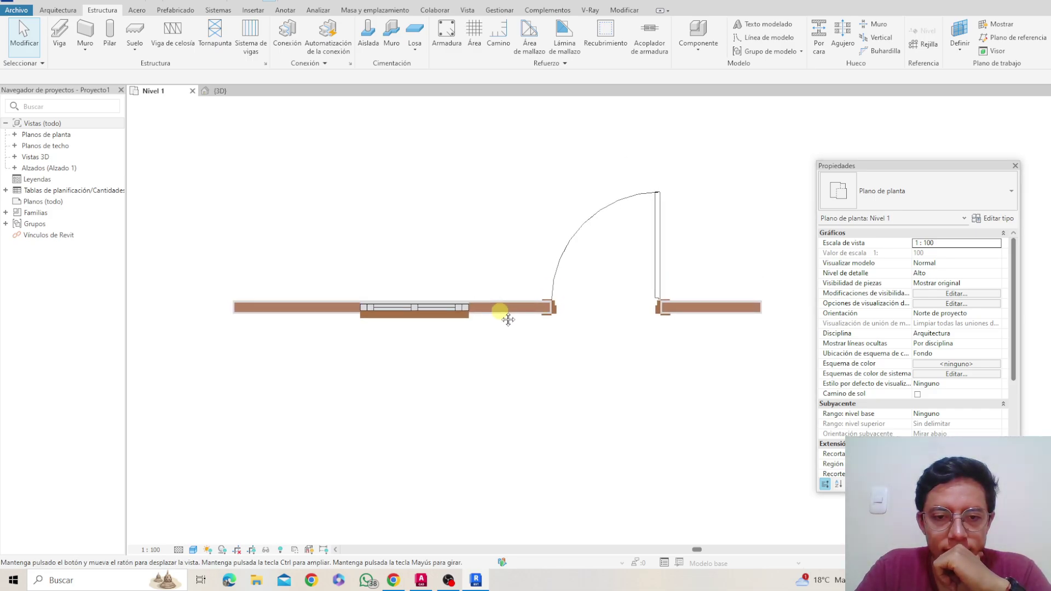
scroll(495, 311, down, 2)
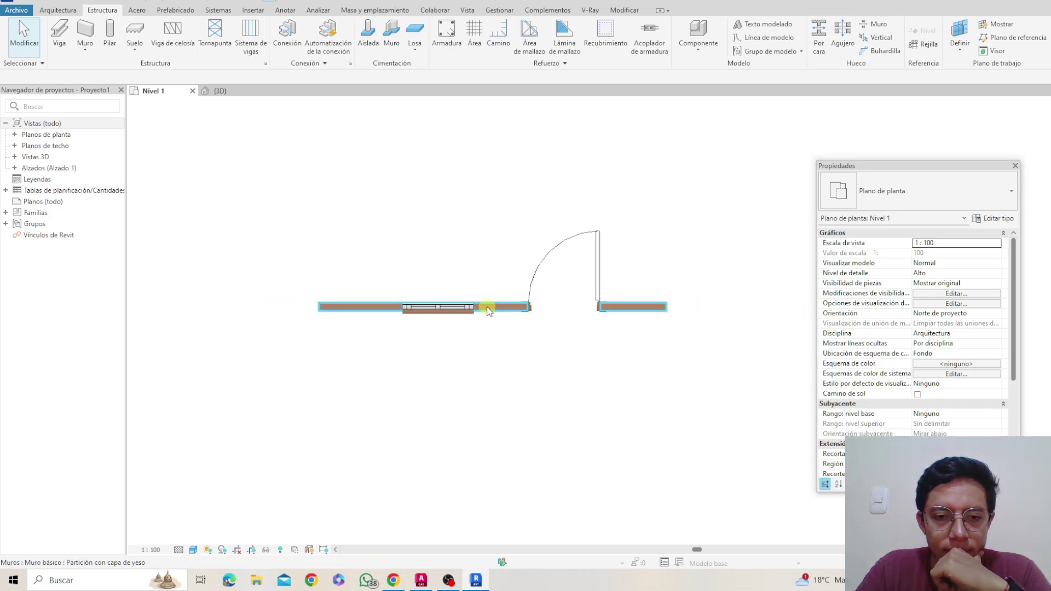
click(639, 317)
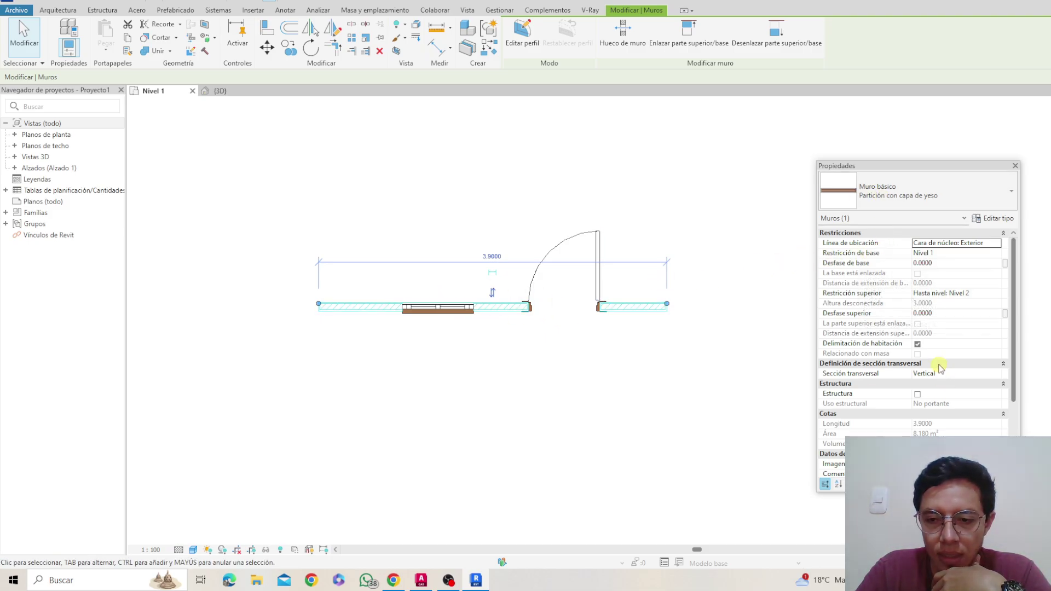
scroll(881, 378, down, 1)
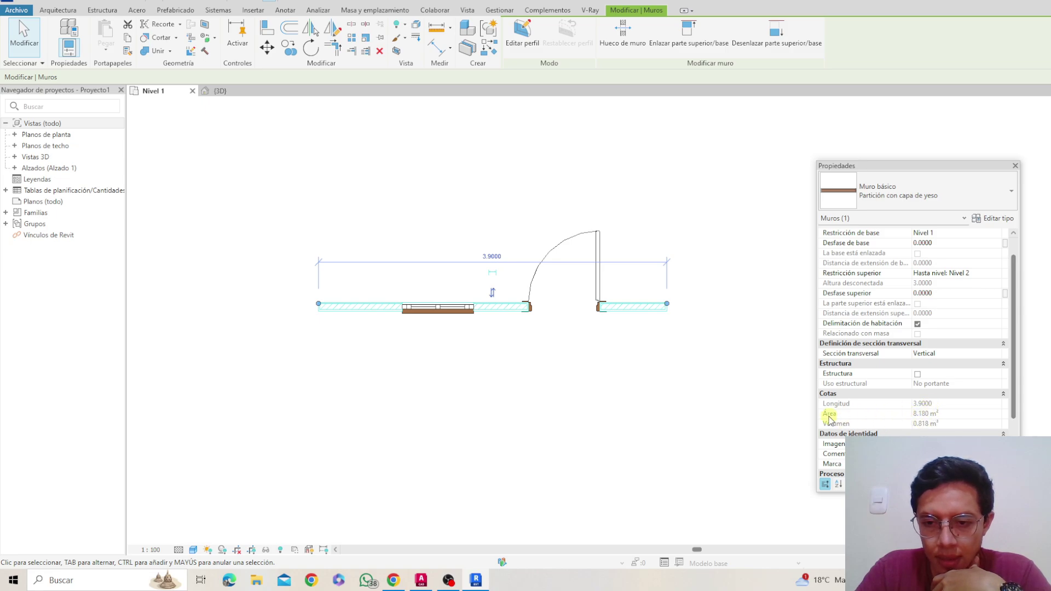
scroll(923, 425, down, 2)
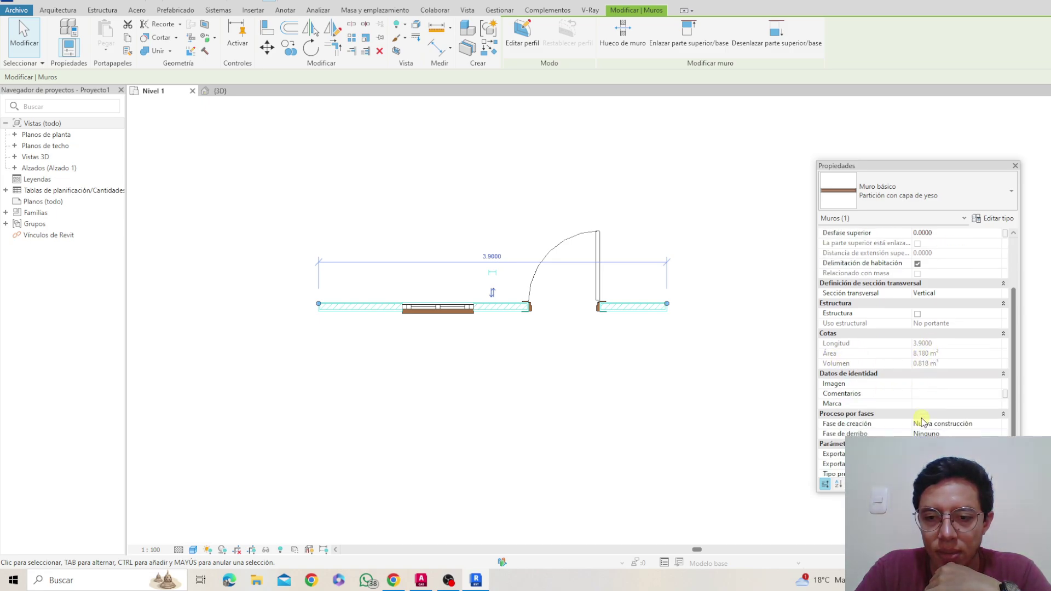
scroll(924, 383, up, 5)
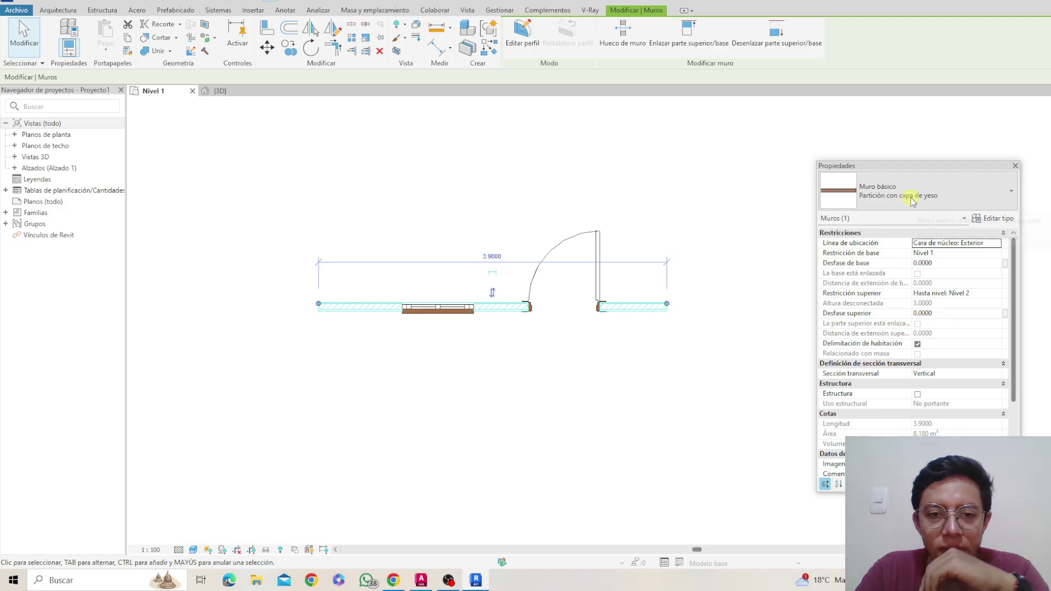
Step: Dock the properties palette back above the project browser and deselect the wall
drag(925, 172, 126, 107)
click(272, 342)
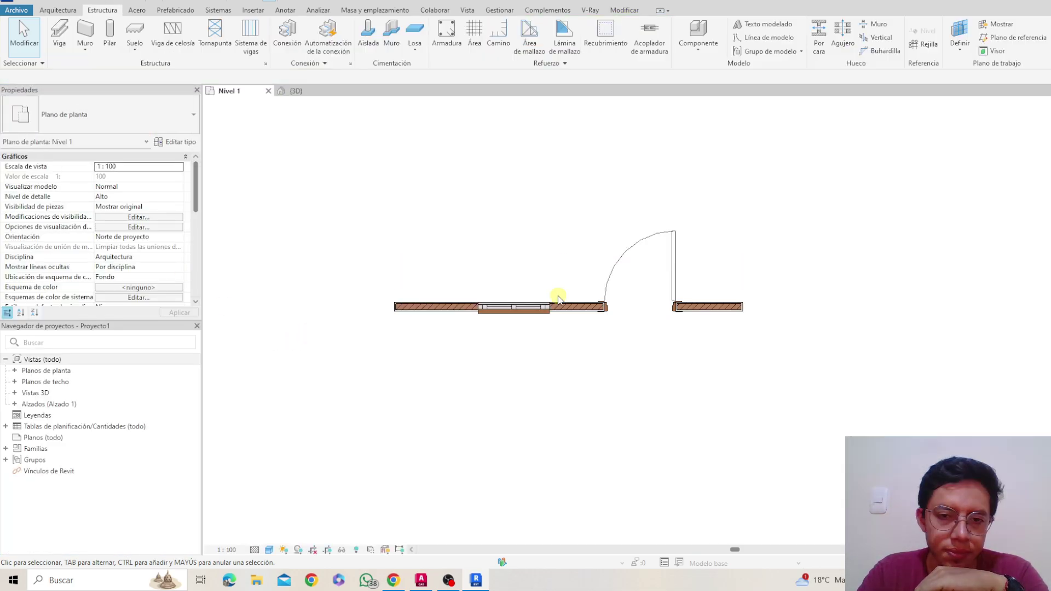
Step: Inspect the properties of the window and the door in the wall, one after the other, and clear the selection
click(525, 308)
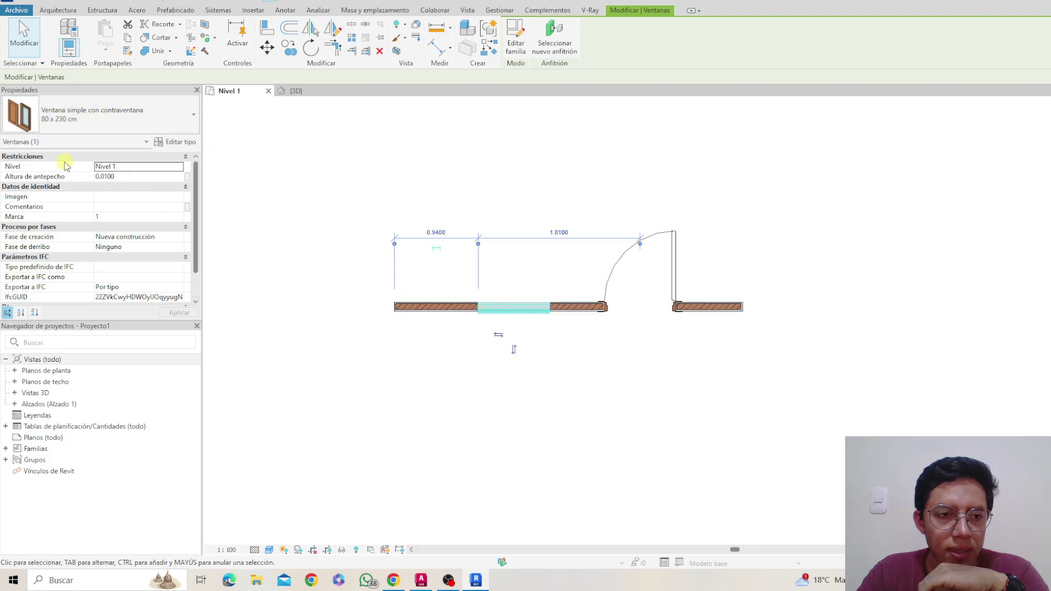
scroll(76, 228, down, 2)
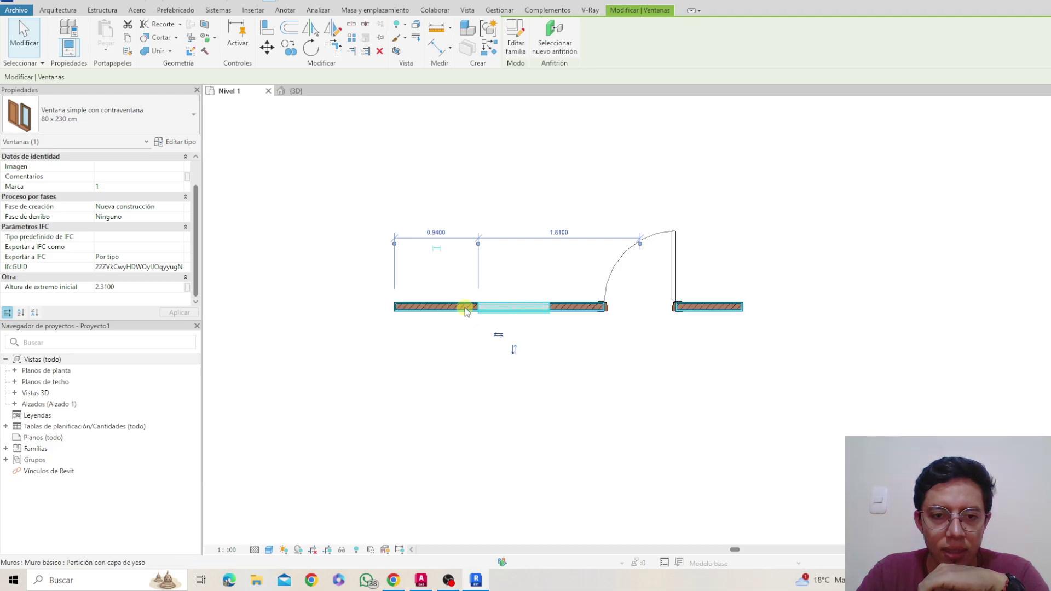
key(Escape)
click(626, 258)
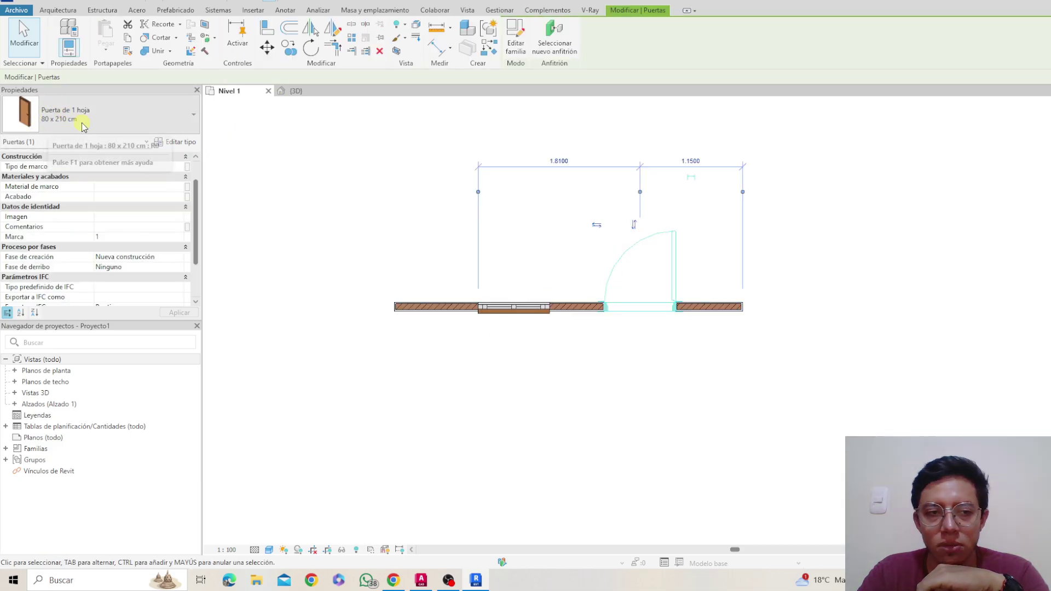
click(291, 427)
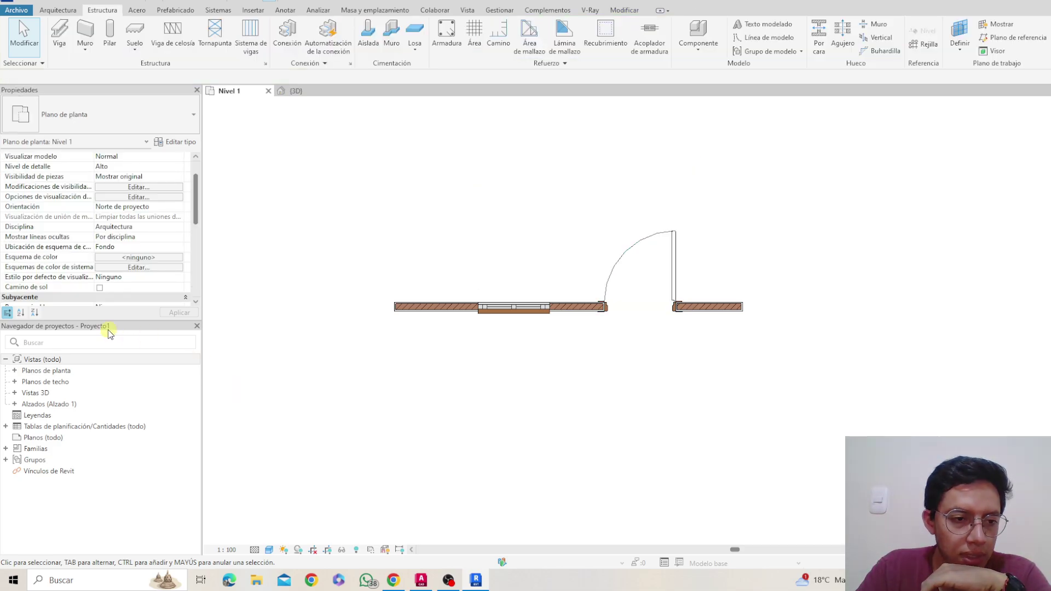
Step: Undock the project browser into the drawing area and enlarge it downward
drag(107, 329, 404, 155)
drag(435, 360, 415, 439)
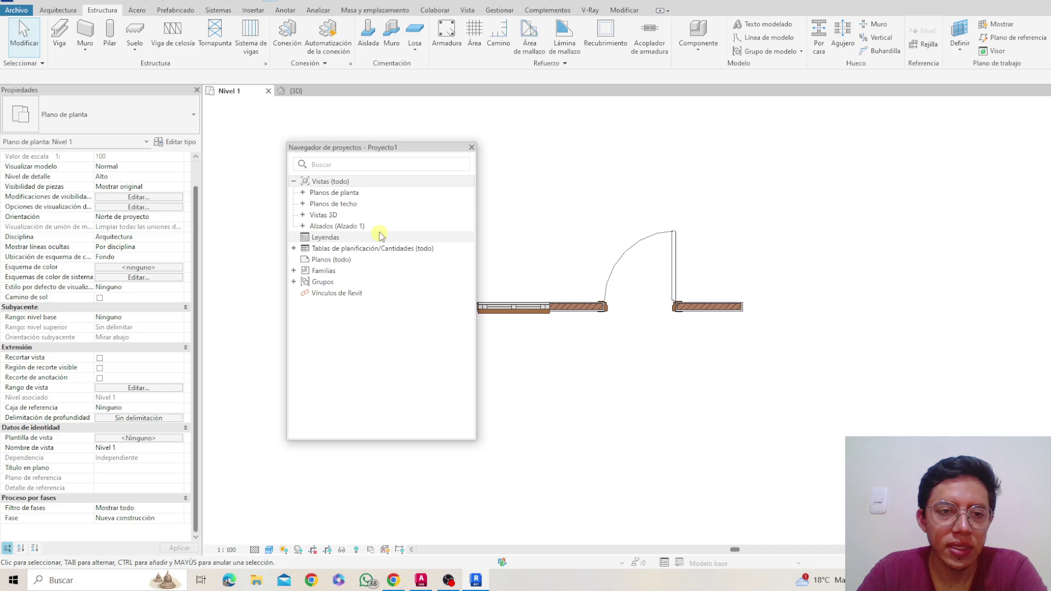
Step: Expand the floor plans and ceiling plans in the project browser and view Nivel 1 and Nivel 2 of each
click(303, 193)
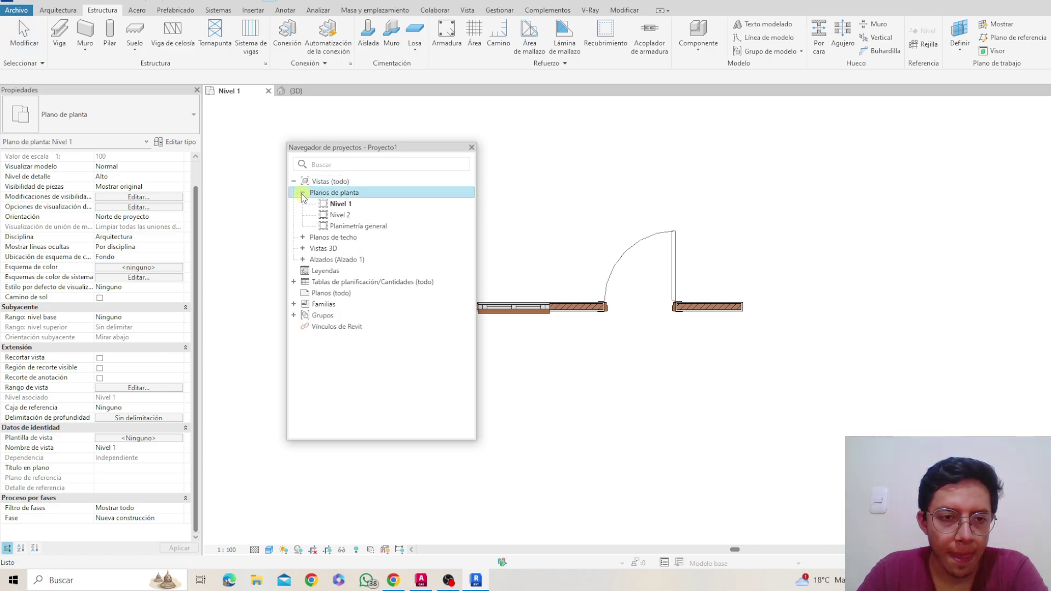
double_click(342, 219)
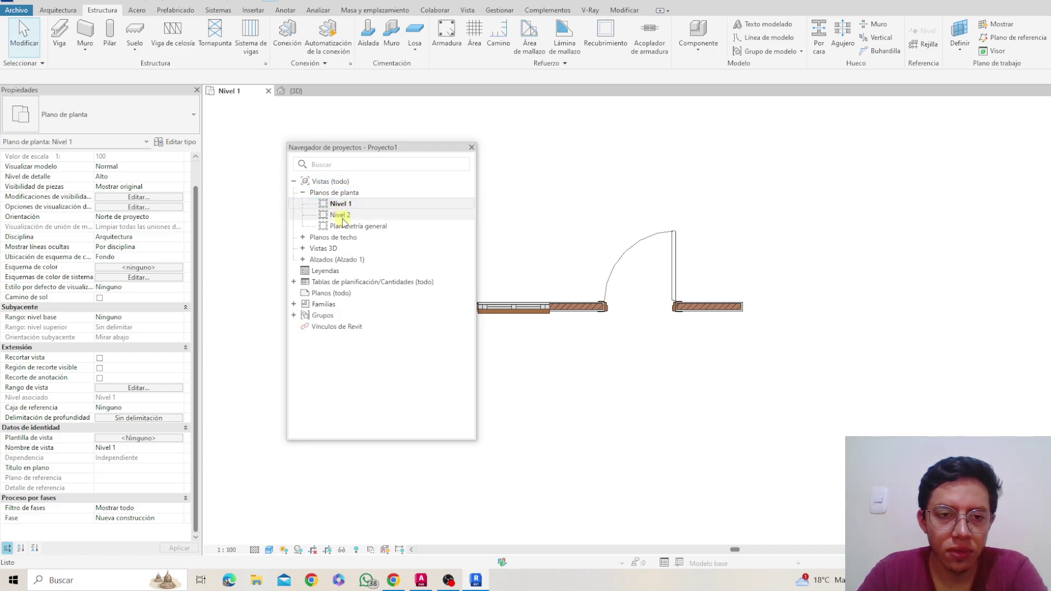
double_click(339, 204)
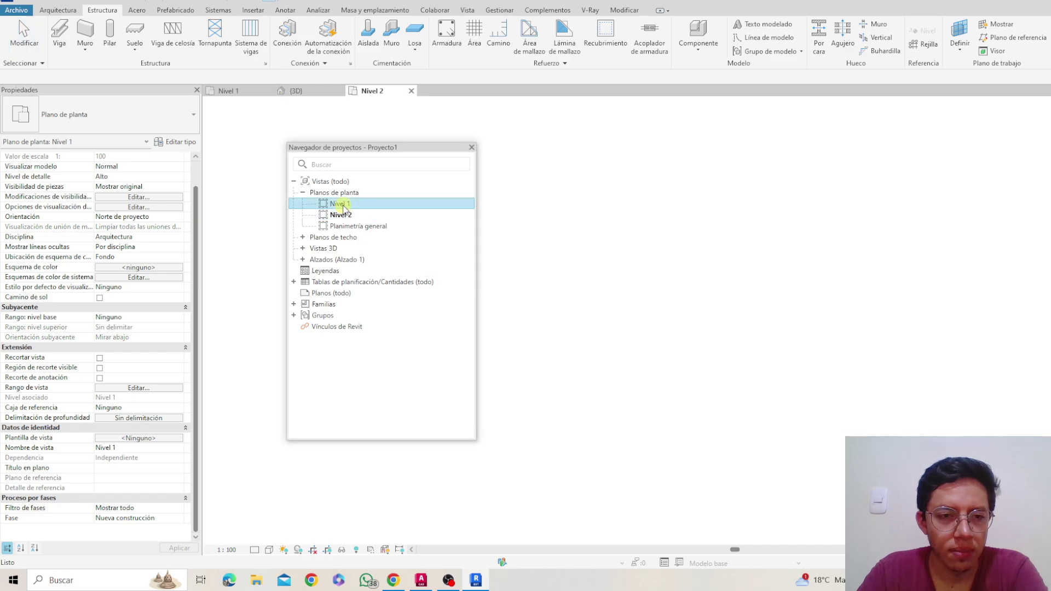
click(303, 238)
double_click(338, 249)
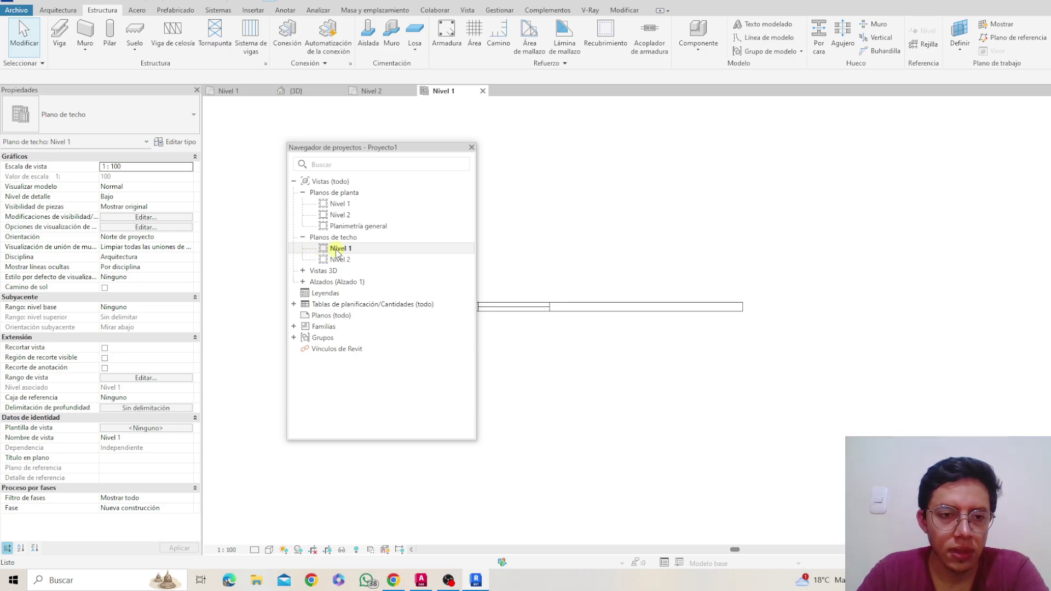
double_click(340, 259)
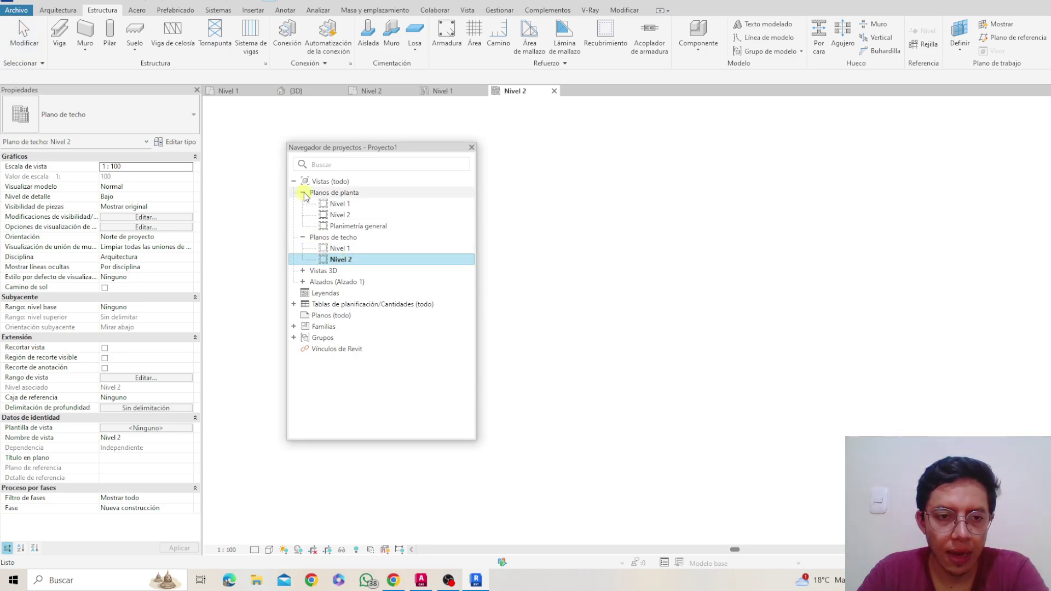
Step: Open the {3D} view from the project browser and look closely at the wall with its door and window
double_click(320, 270)
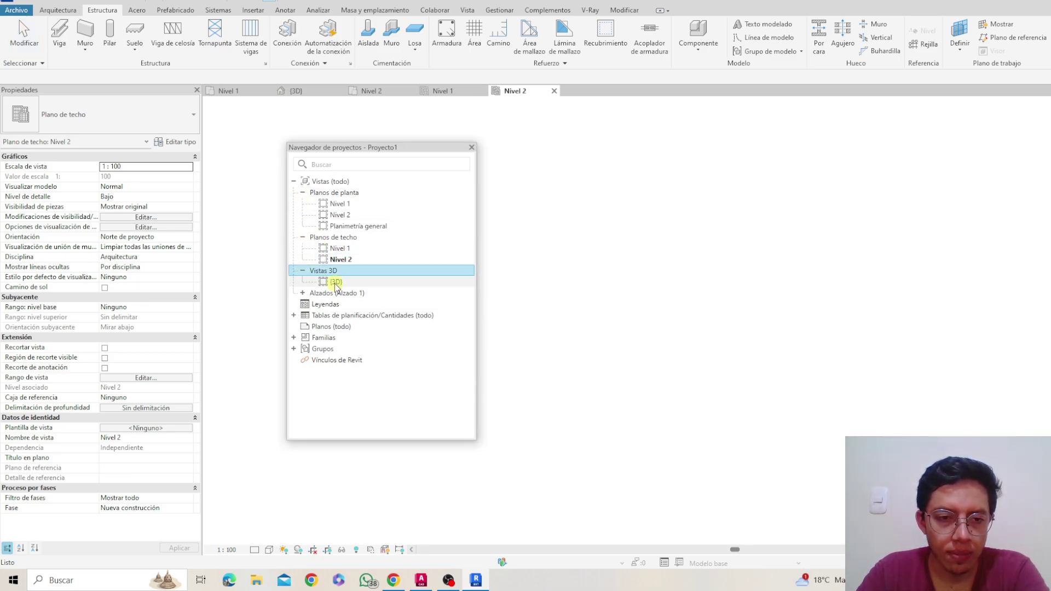
double_click(345, 285)
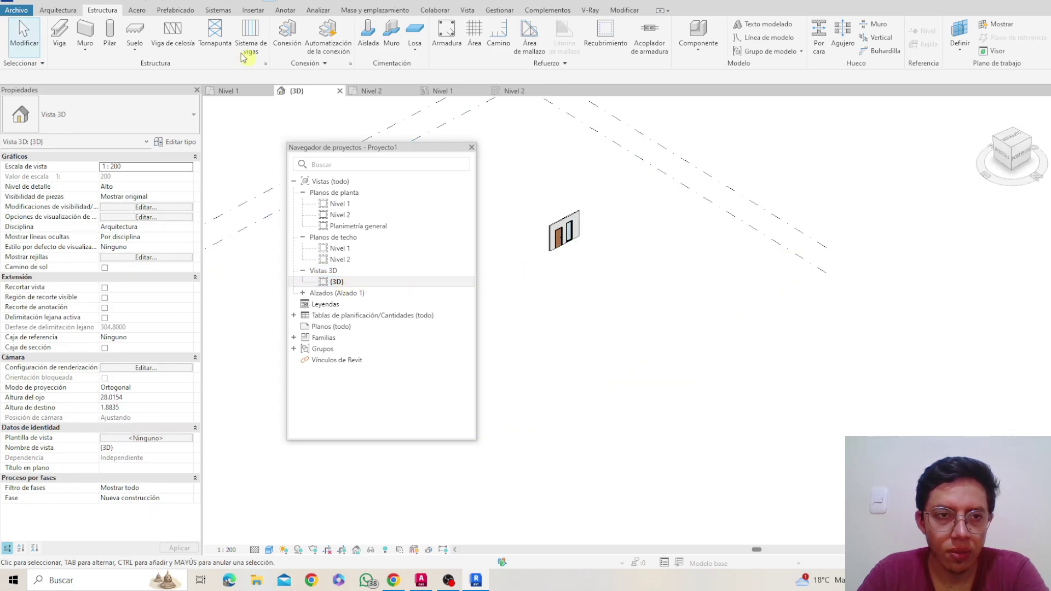
scroll(564, 224, up, 4)
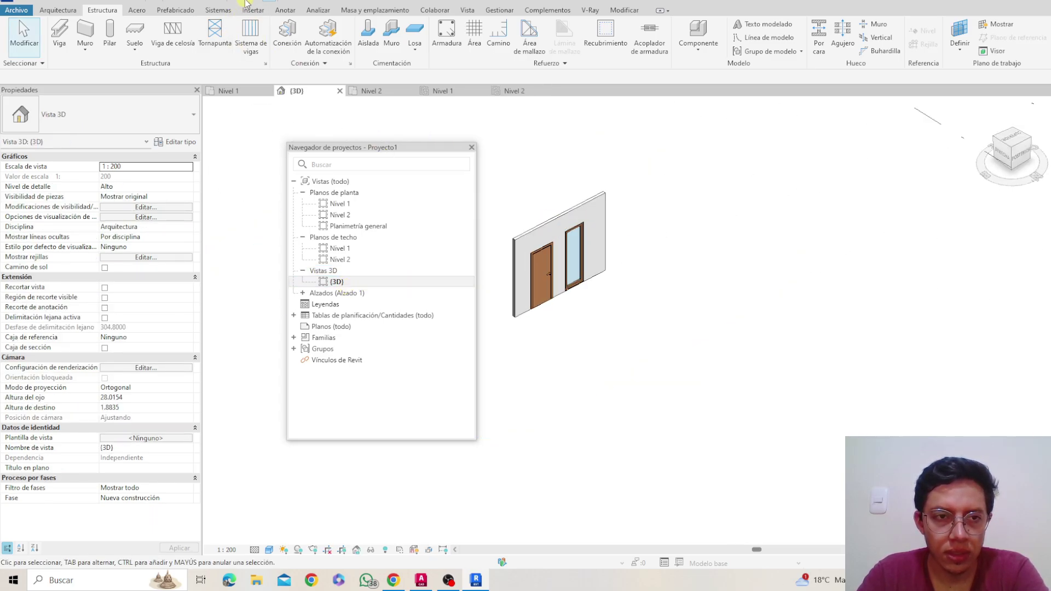
Step: Expand the elevations in the project browser, open the Sur elevation and view the wall in it
click(303, 293)
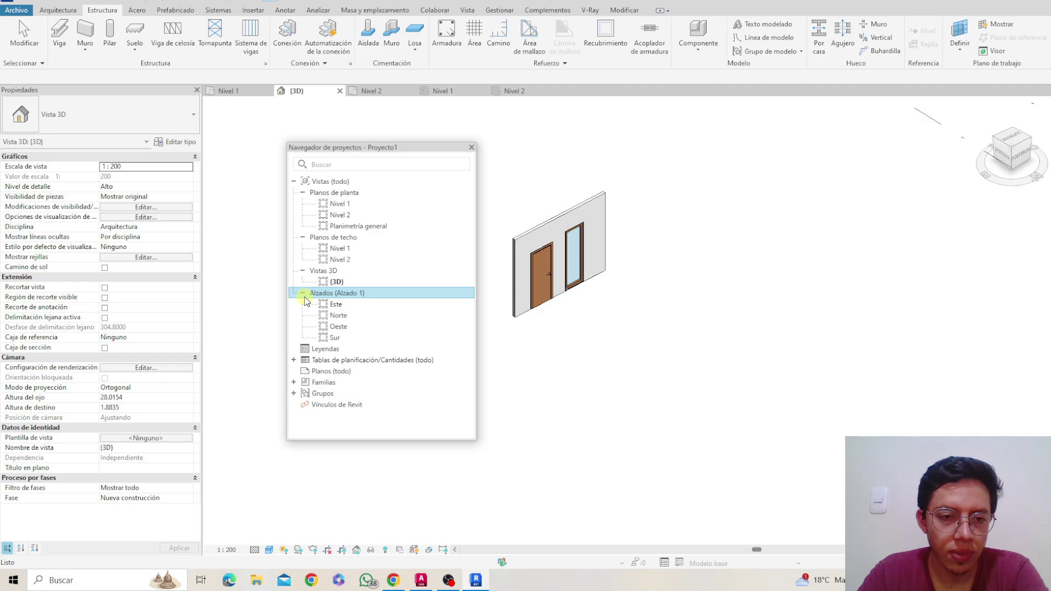
double_click(334, 337)
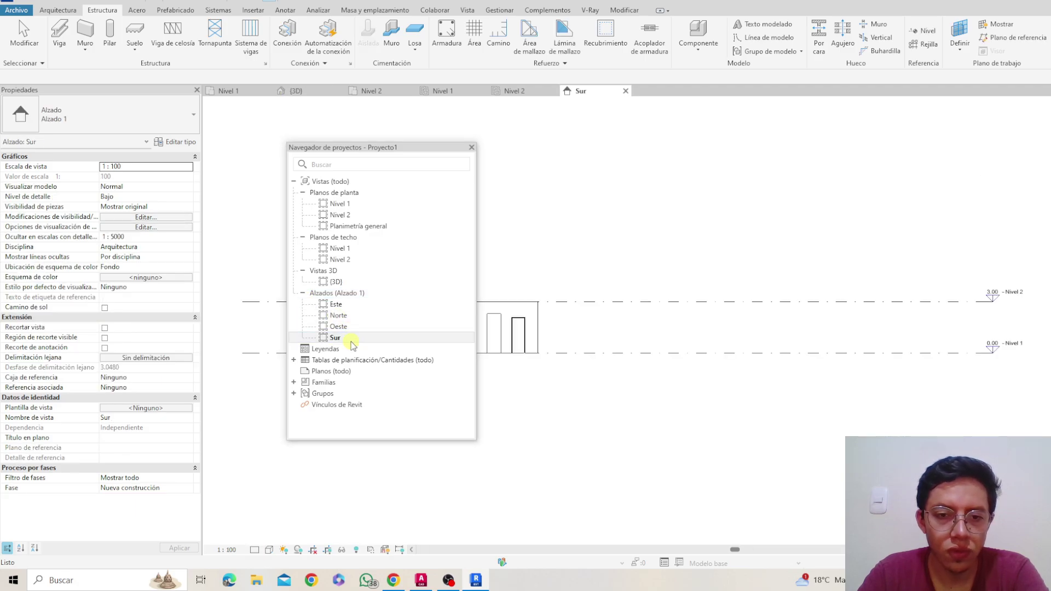
scroll(547, 329, down, 3)
scroll(566, 346, up, 5)
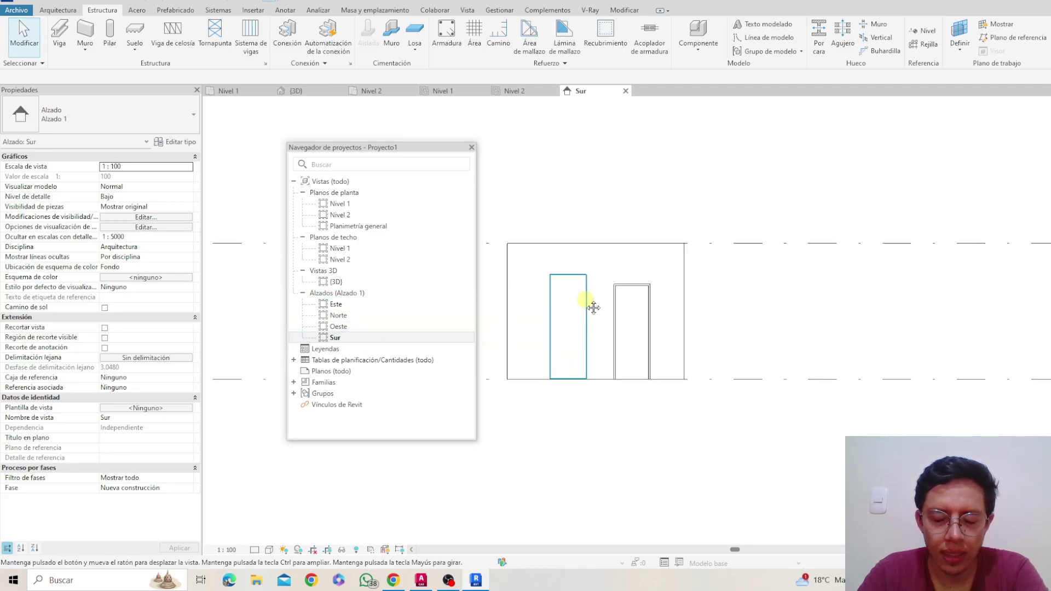
middle_drag(593, 303, 741, 275)
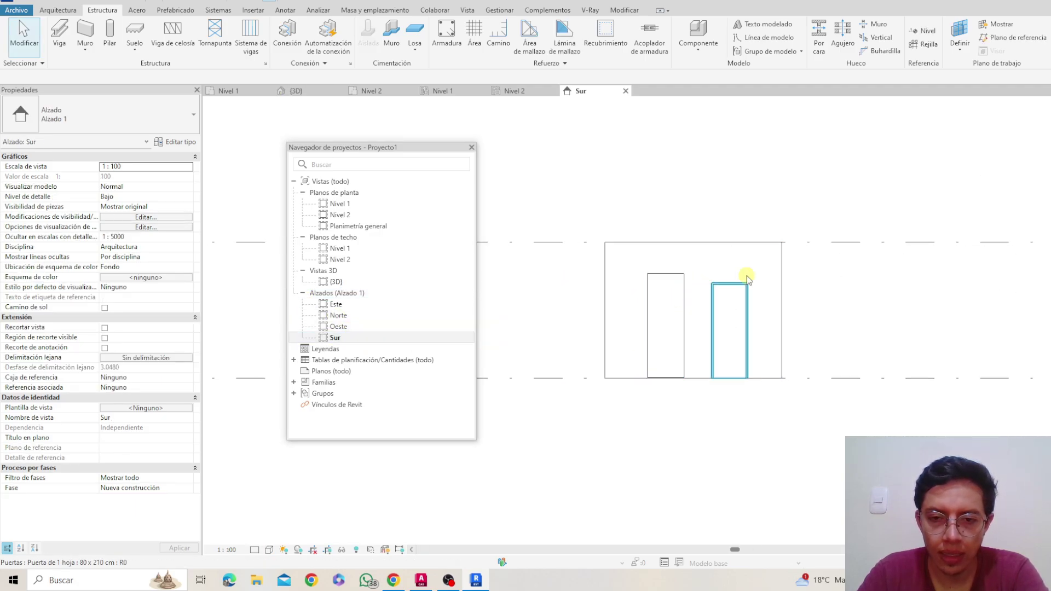
Step: Expand the schedules/quantities and the families in the project browser to view their contents
click(294, 360)
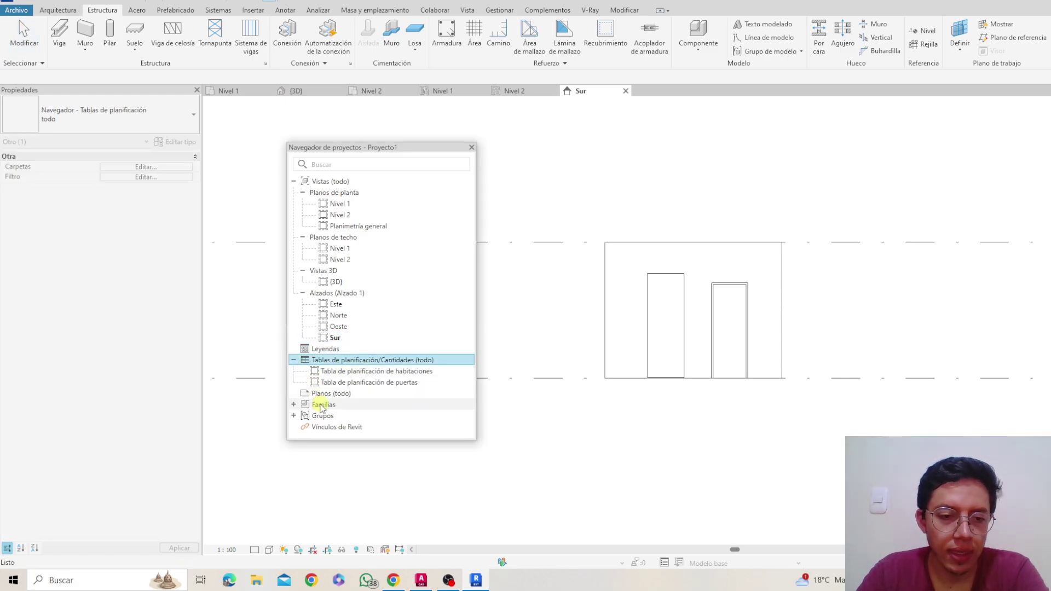
click(293, 405)
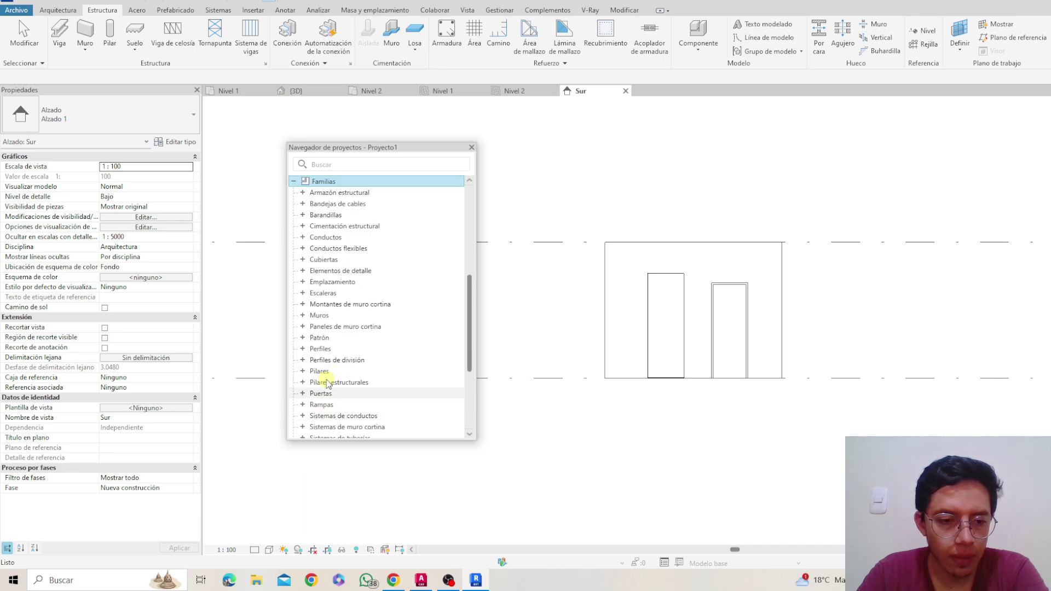
Step: Expand the Armazón estructural family category in the project browser and view the families it contains
click(302, 193)
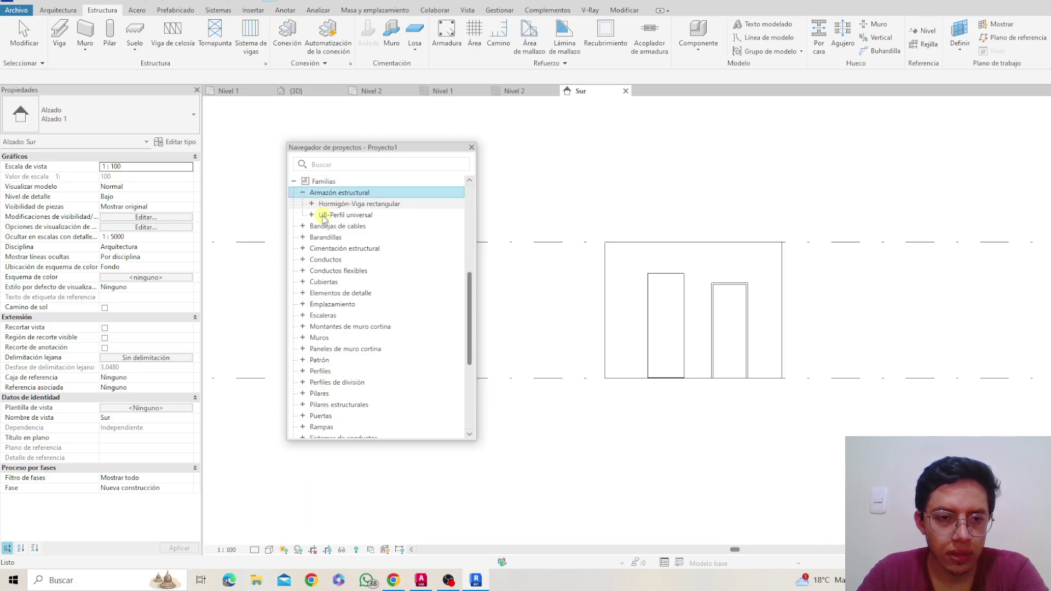
scroll(330, 212, down, 3)
scroll(317, 203, up, 10)
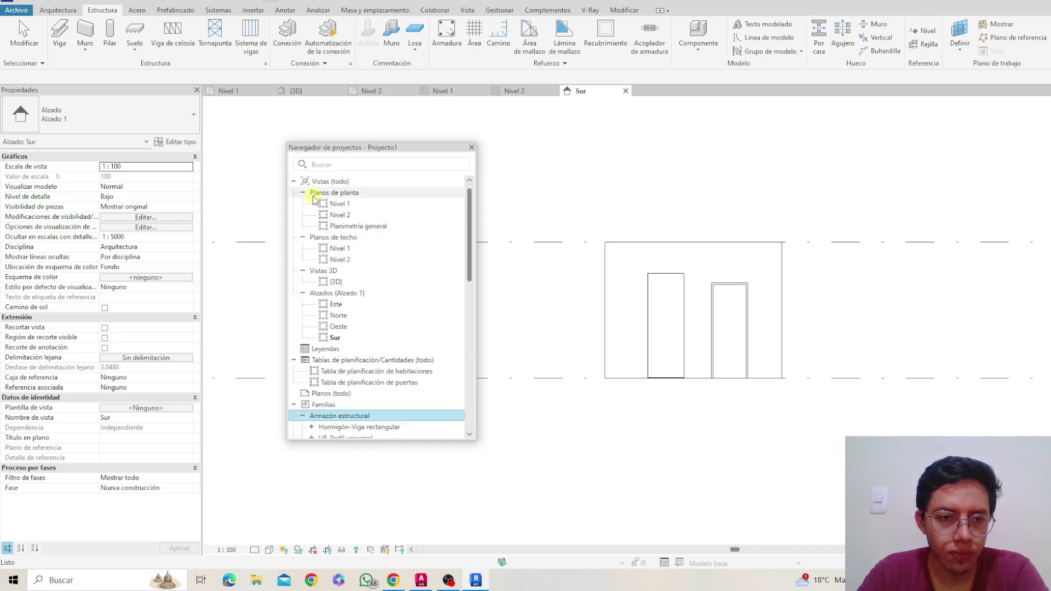
Step: Collapse the views, schedules/quantities and families branches of the project browser
click(294, 182)
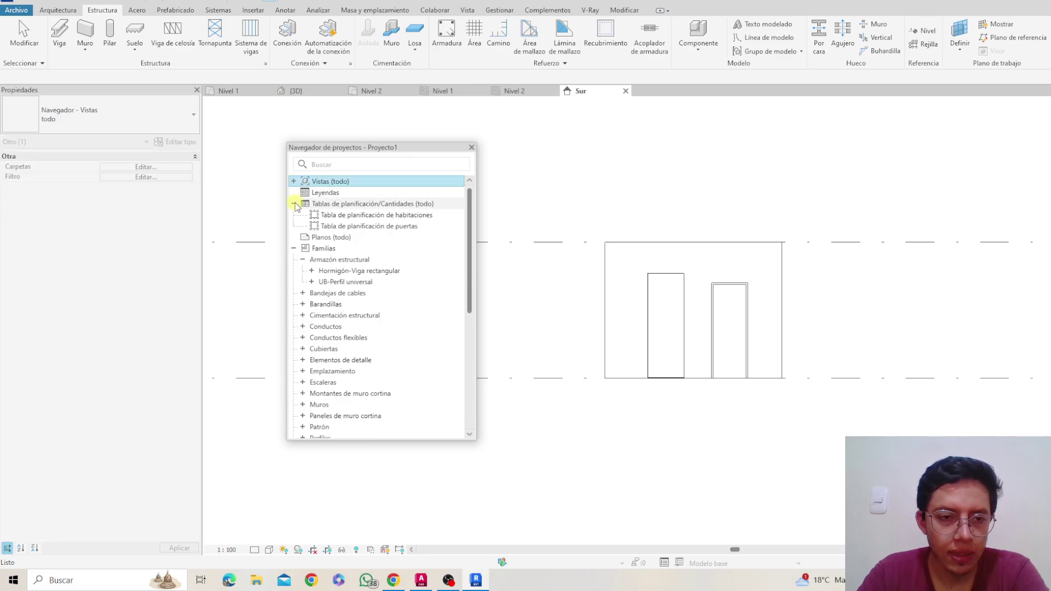
click(294, 203)
click(294, 226)
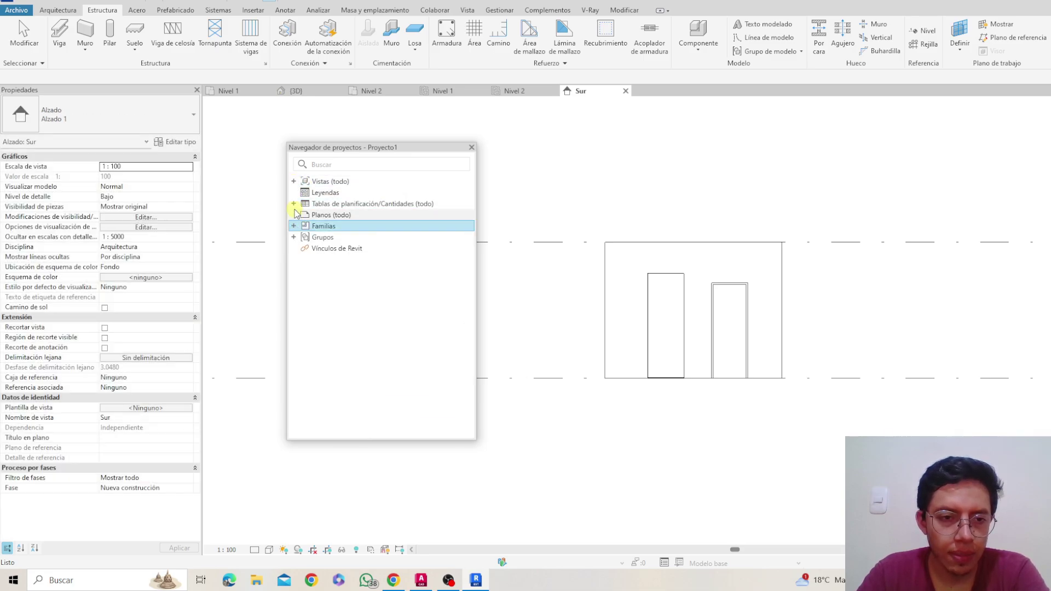
Step: Expand the views branch in the project browser and collapse its floor plan, ceiling plan, 3D view and elevation groups
click(294, 182)
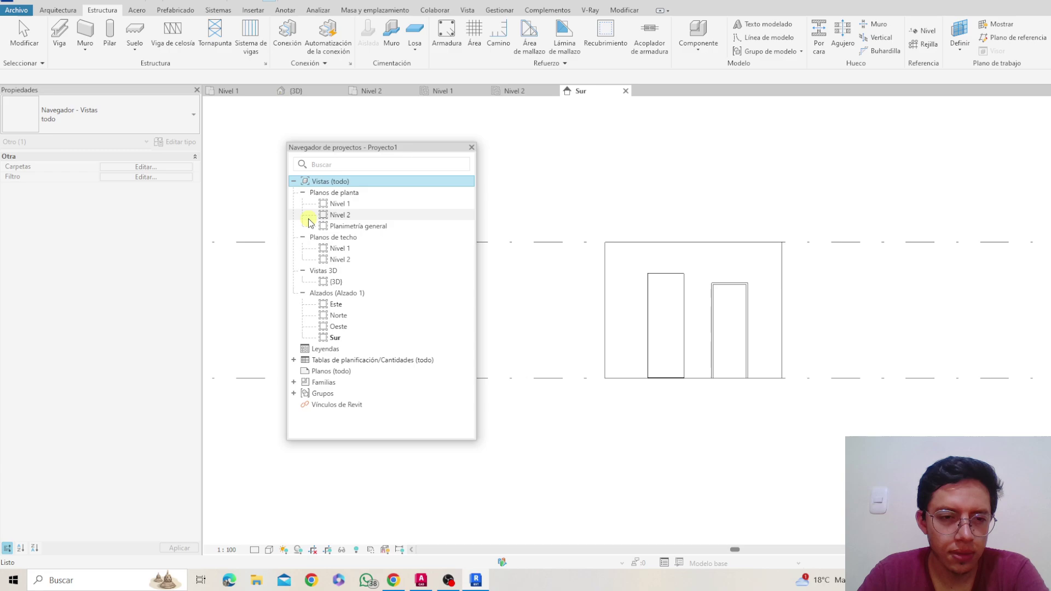
click(302, 193)
click(302, 203)
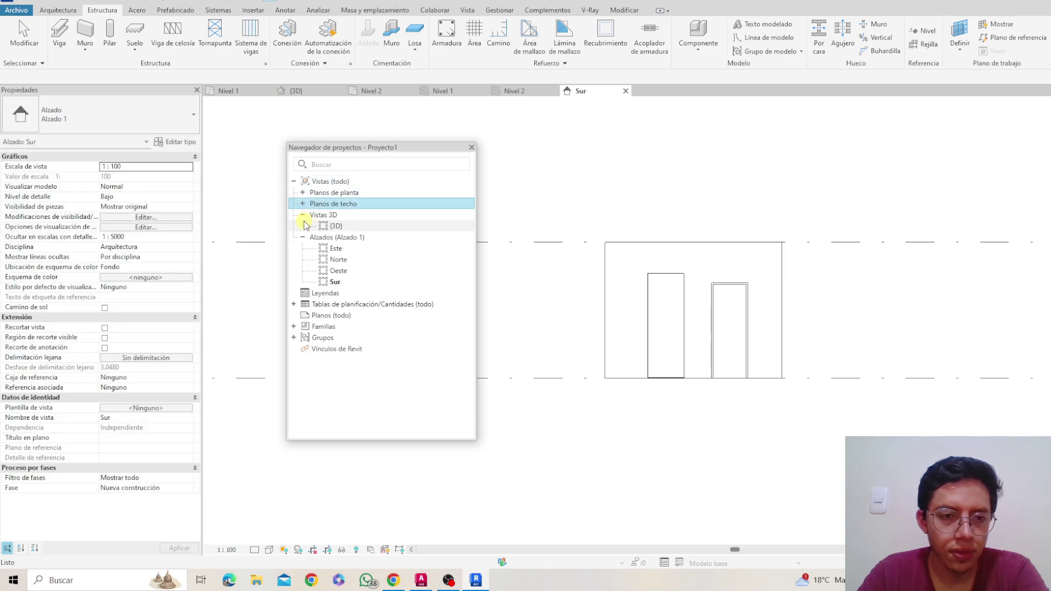
click(303, 215)
click(302, 226)
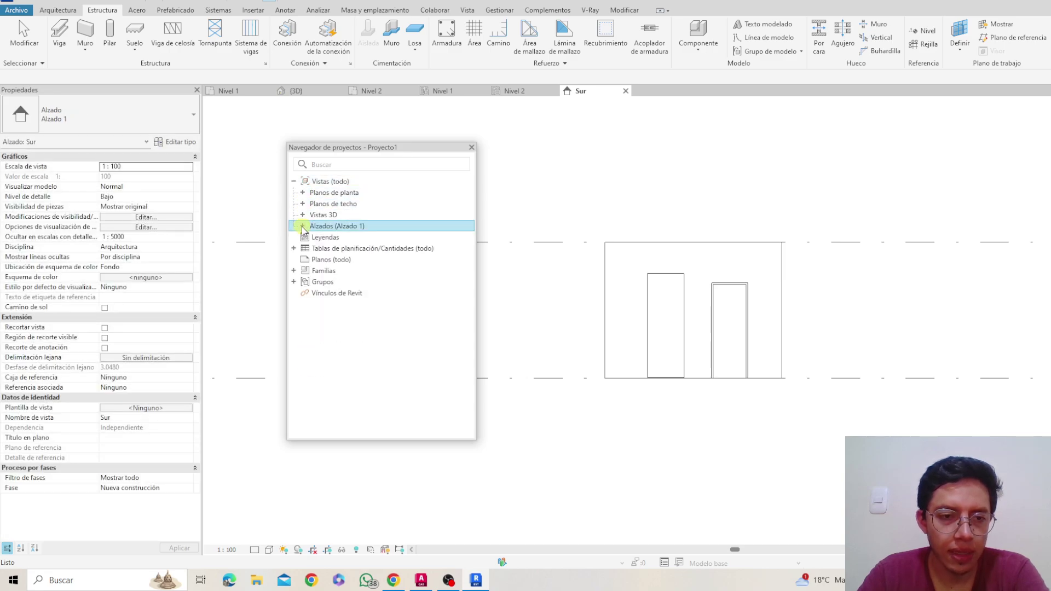
click(309, 192)
click(304, 194)
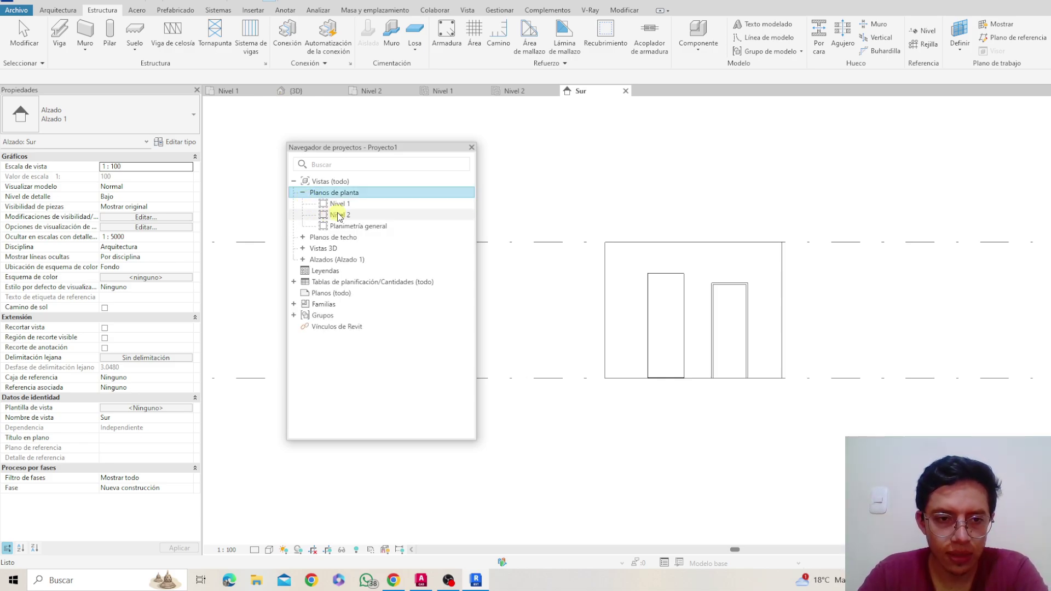
click(304, 194)
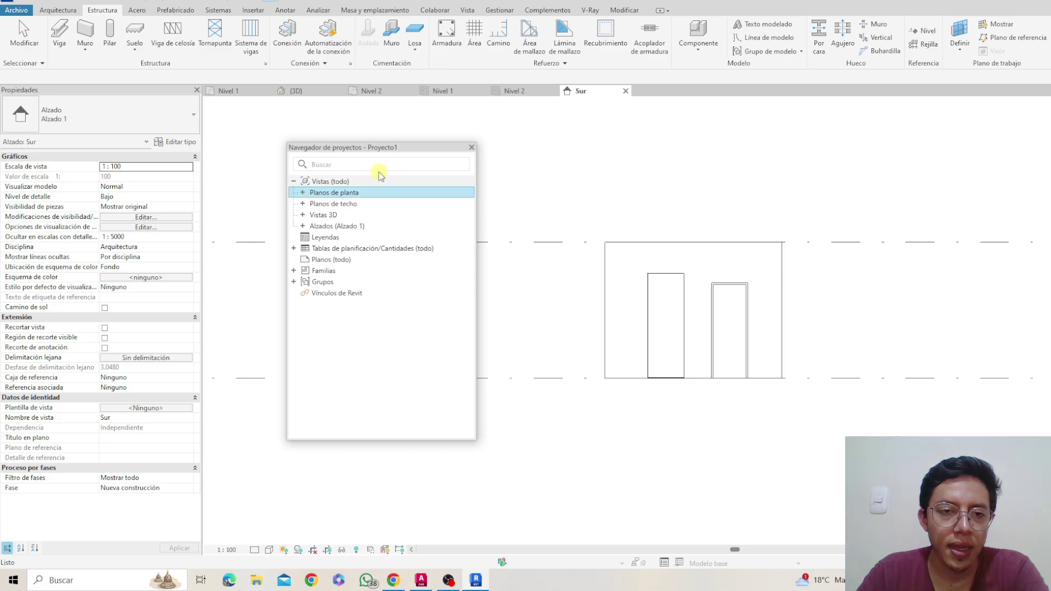
Step: Dock the project browser directly beneath the properties palette and narrow both palettes to enlarge the drawing area
drag(417, 148, 1, 349)
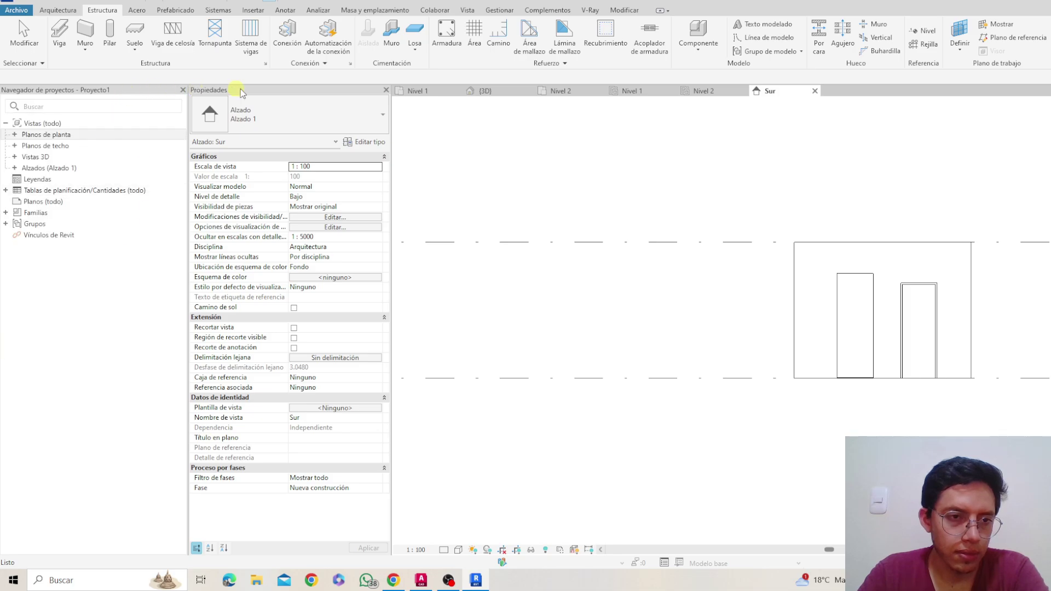
drag(271, 91, 83, 97)
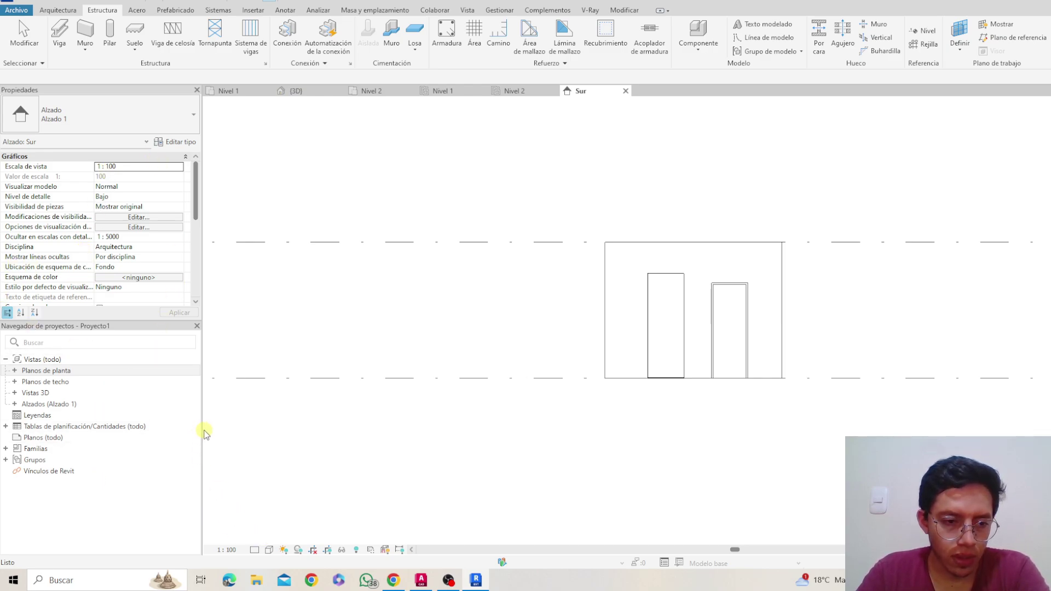
drag(179, 431, 139, 430)
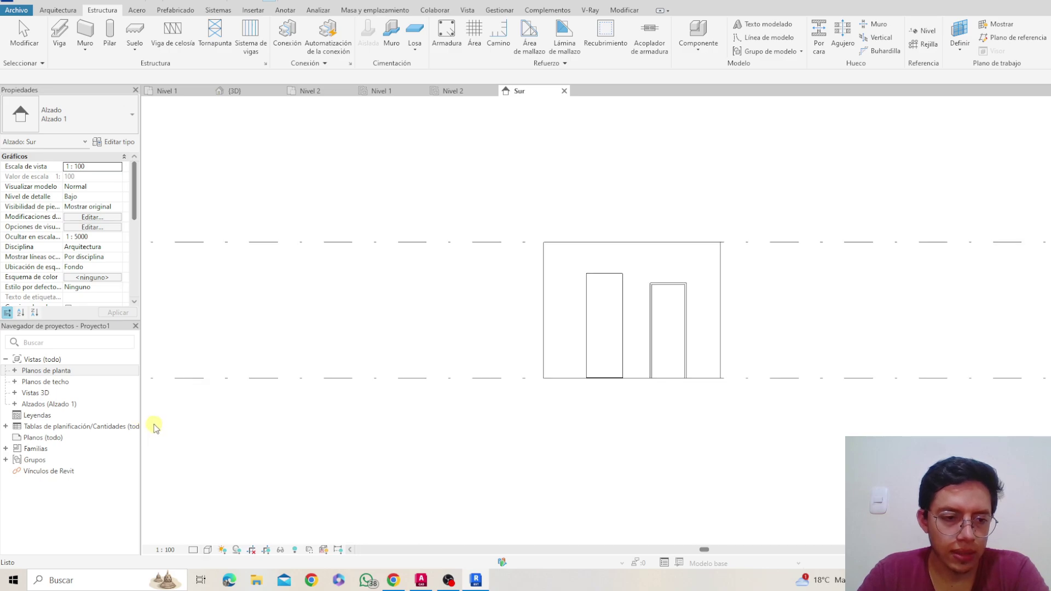
Step: View the available scales and detail levels for the Sur elevation without changing either setting
scroll(155, 428, down, 1)
scroll(446, 271, down, 2)
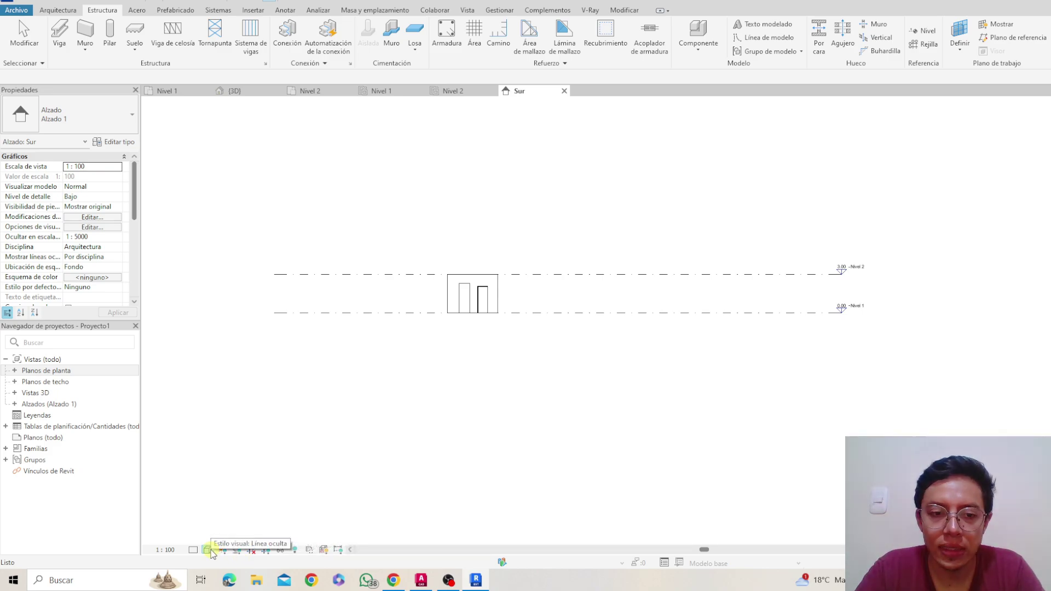
click(173, 550)
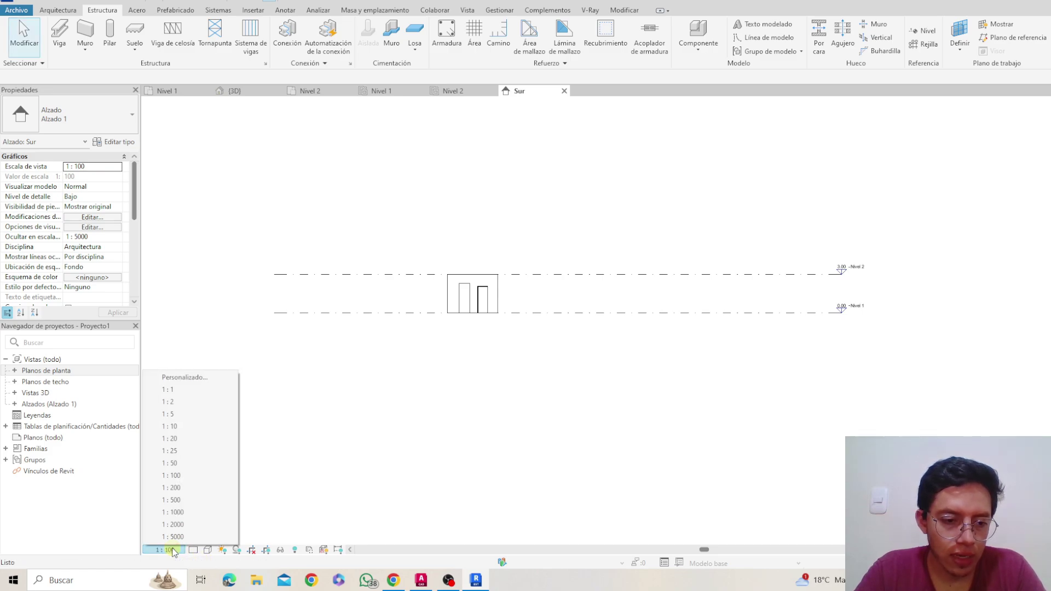
click(340, 422)
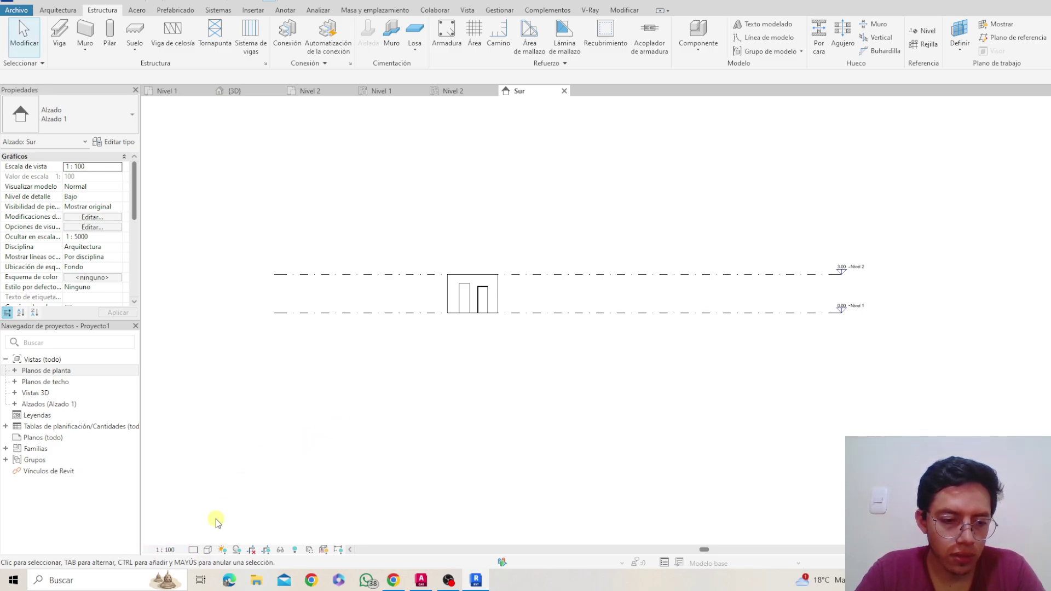
click(193, 550)
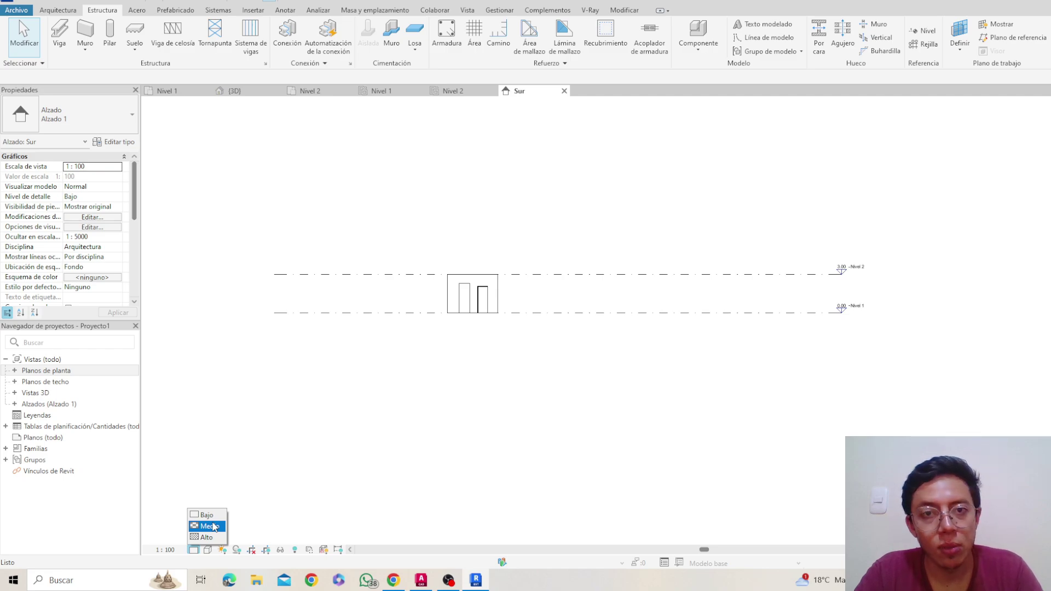
click(242, 557)
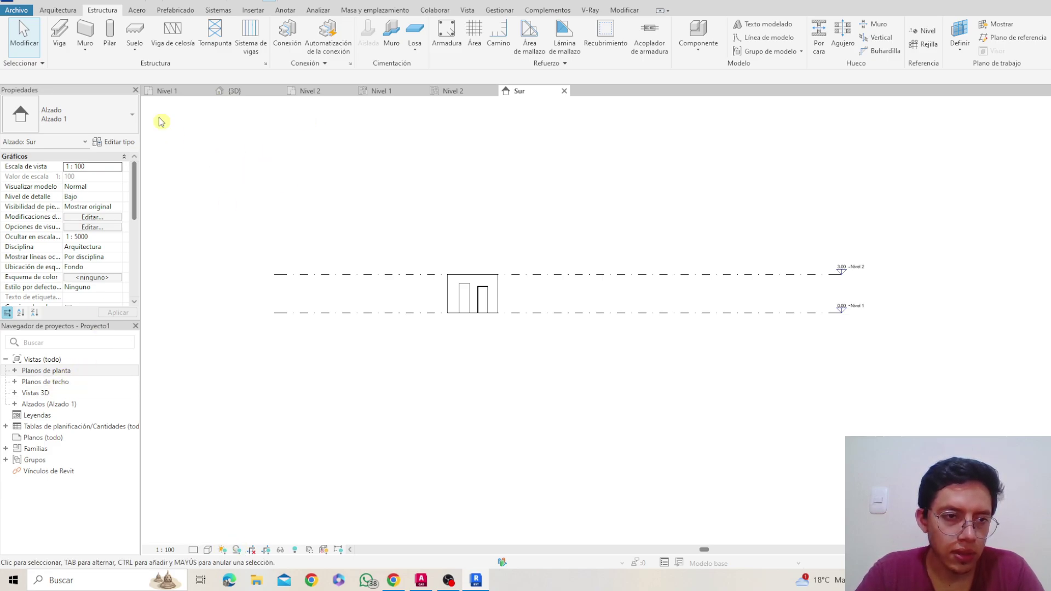
Step: Switch to the Nivel 1 floor plan, toggle its shadows on and off, and view the wall with its door and window
click(165, 89)
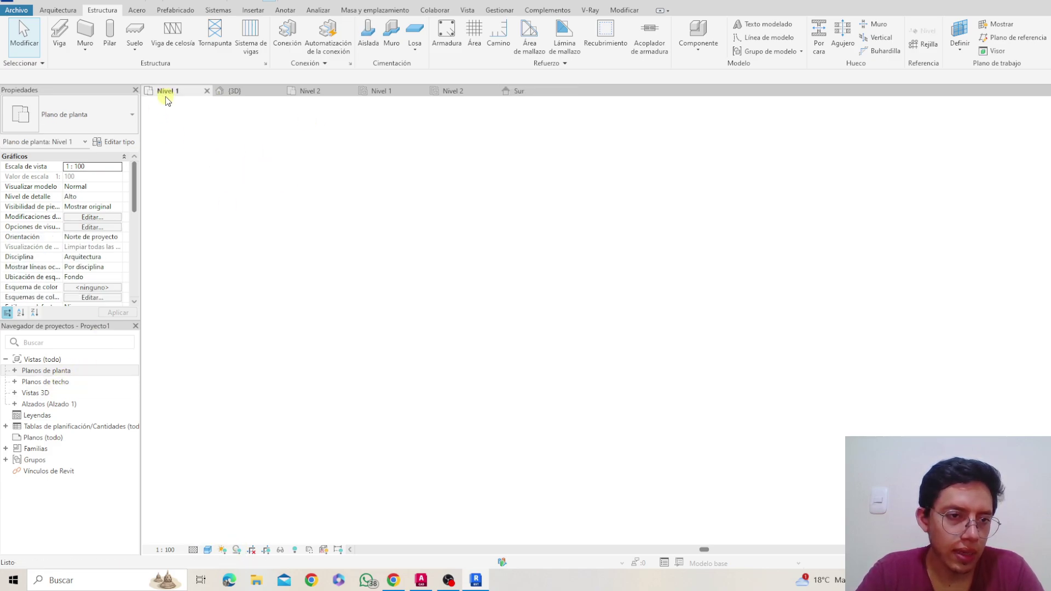
click(237, 549)
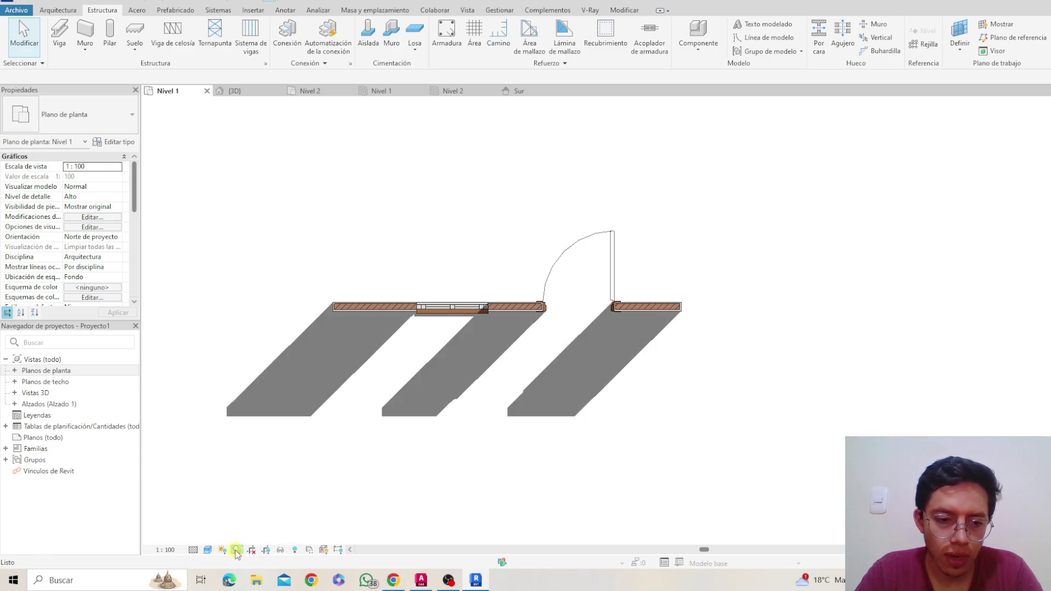
click(236, 550)
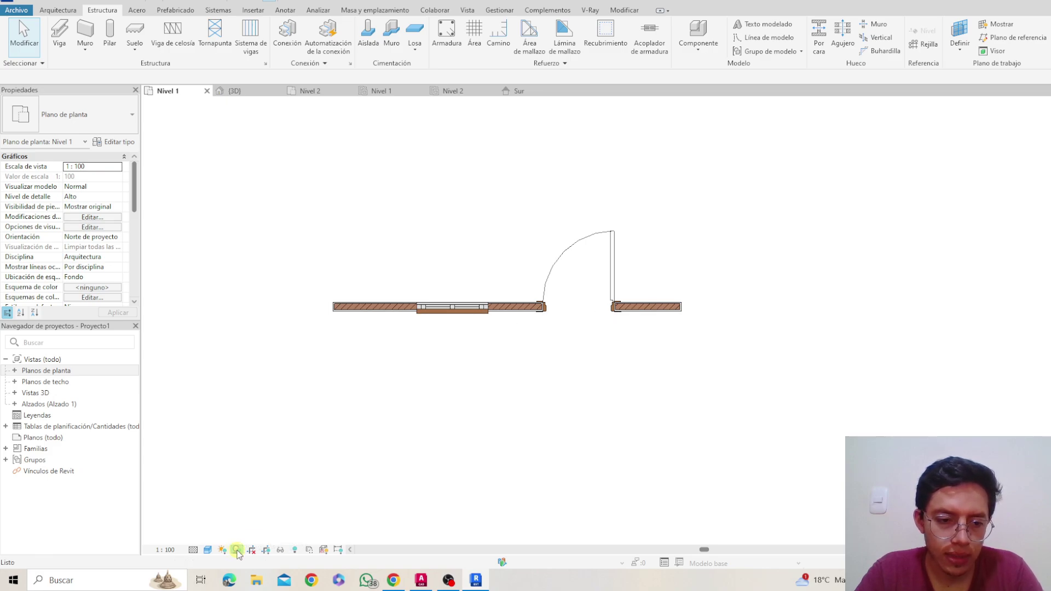
click(280, 550)
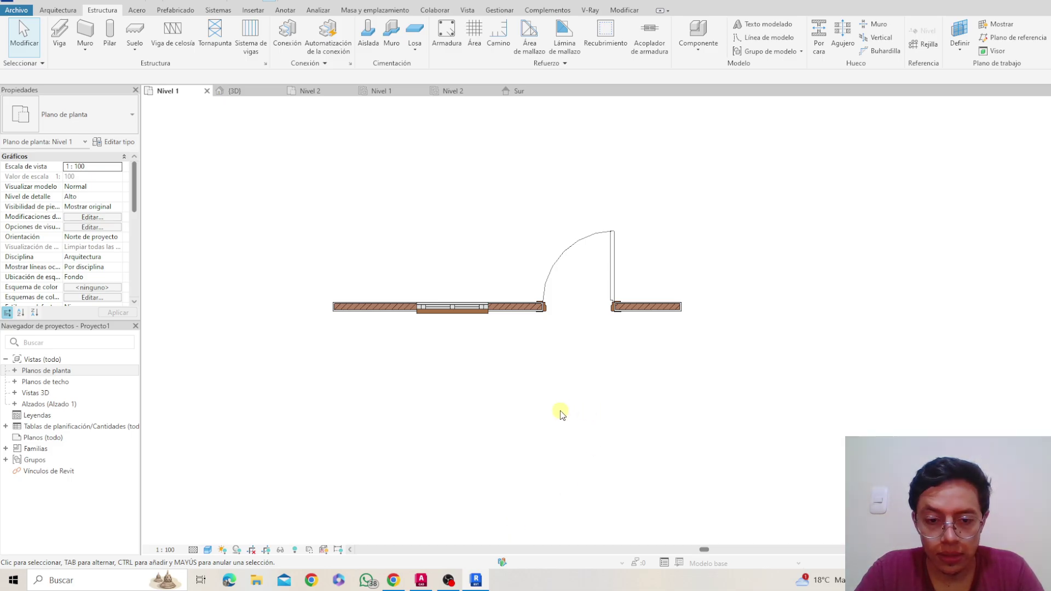
scroll(560, 413, down, 1)
middle_drag(777, 538, 746, 516)
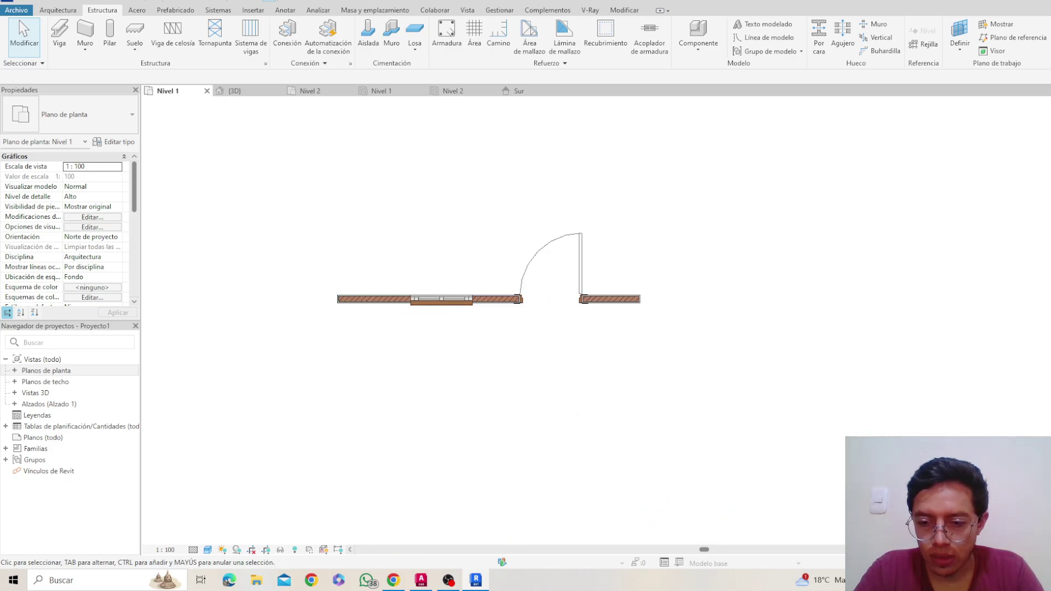
scroll(750, 517, down, 1)
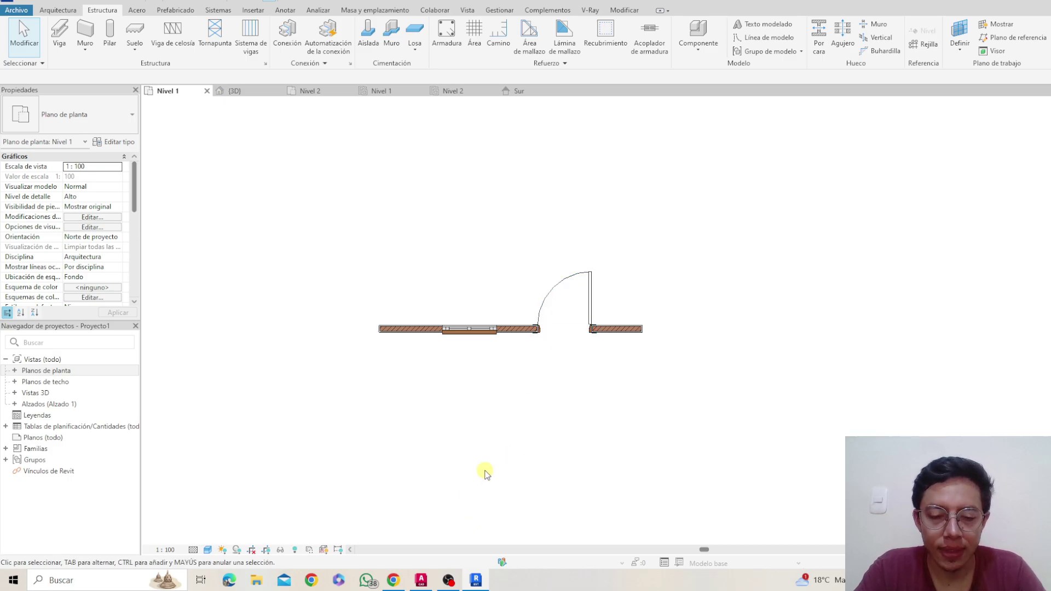
Step: Switch to AutoCAD, view the CASA FARNSWORTH plan, elevations and sections, and return to Revit
click(421, 579)
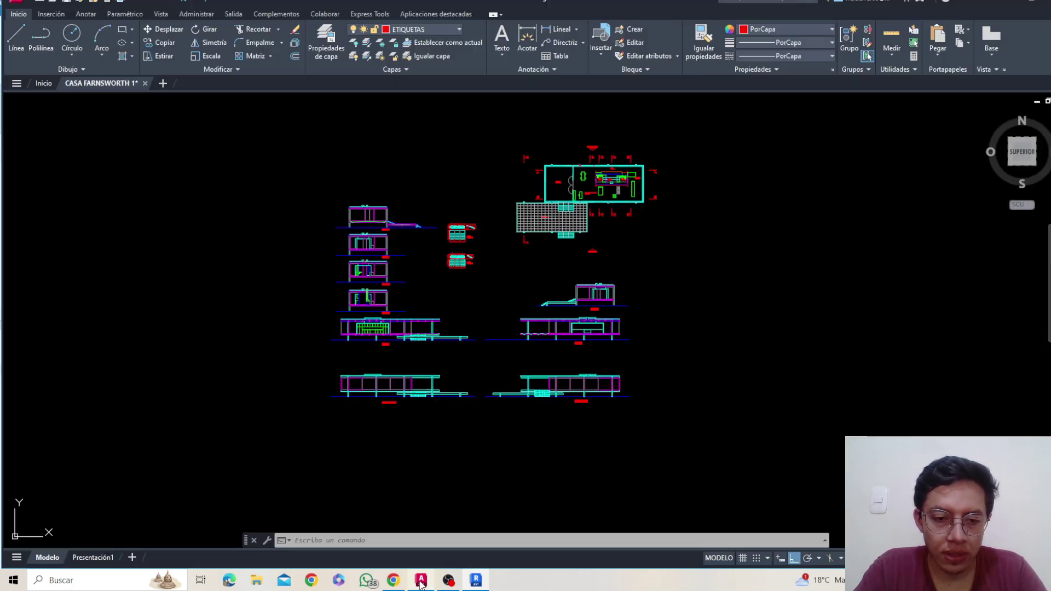
mouse_move(460, 230)
middle_down()
mouse_move(575, 209)
mouse_move(548, 240)
middle_up()
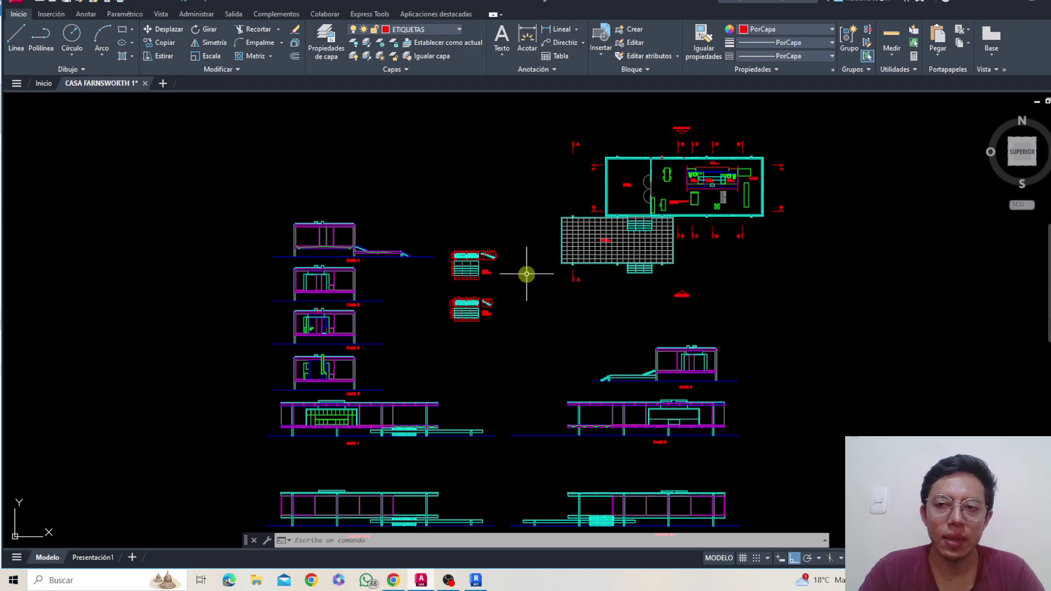
click(1009, 4)
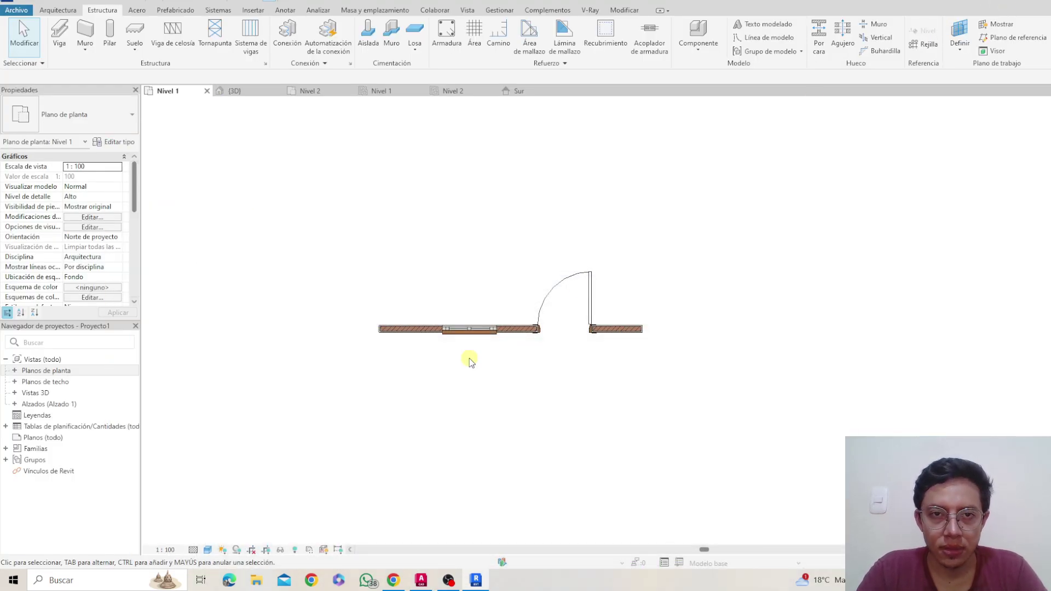